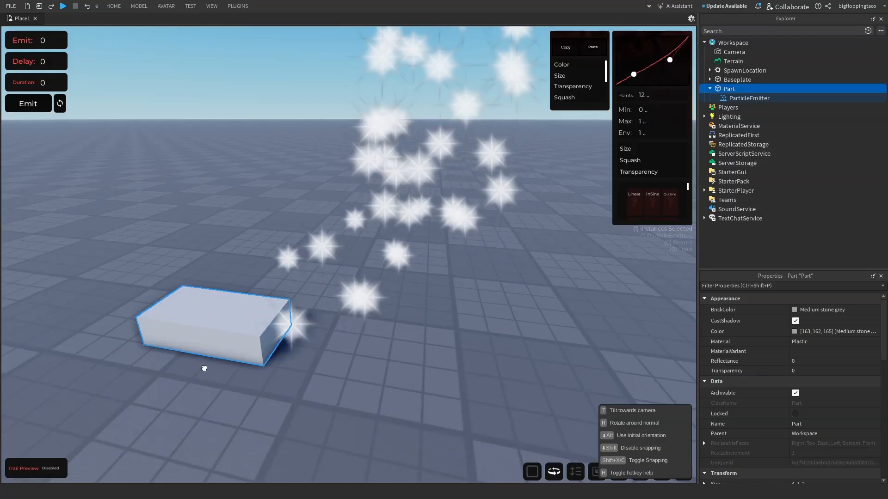
Set the Color of the ParticleEmitter inside the Part to light green (181, 255, 161)
{"action": "right_click_drag", "start_coordinate": [417, 424], "coordinate": [416, 423]}
{"action": "key", "text": "w"}
{"action": "key", "text": "s"}
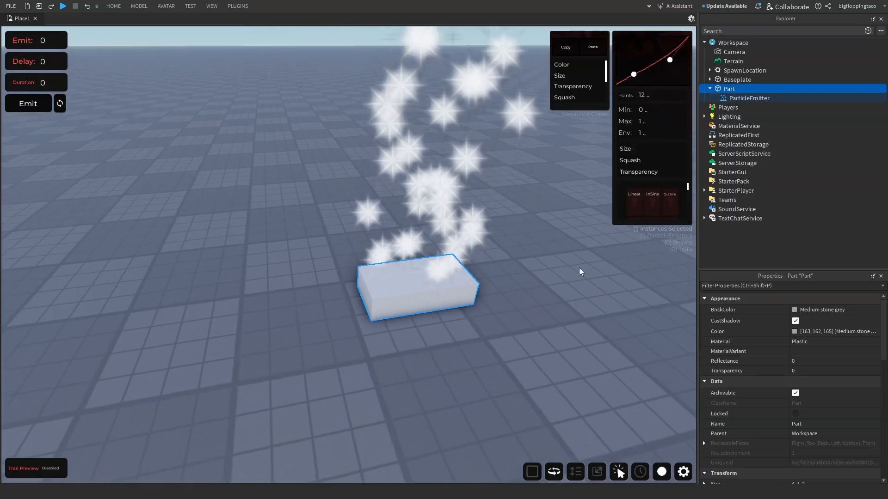
{"action": "left_click", "coordinate": [745, 98]}
{"action": "right_click_drag", "start_coordinate": [530, 353], "coordinate": [541, 353]}
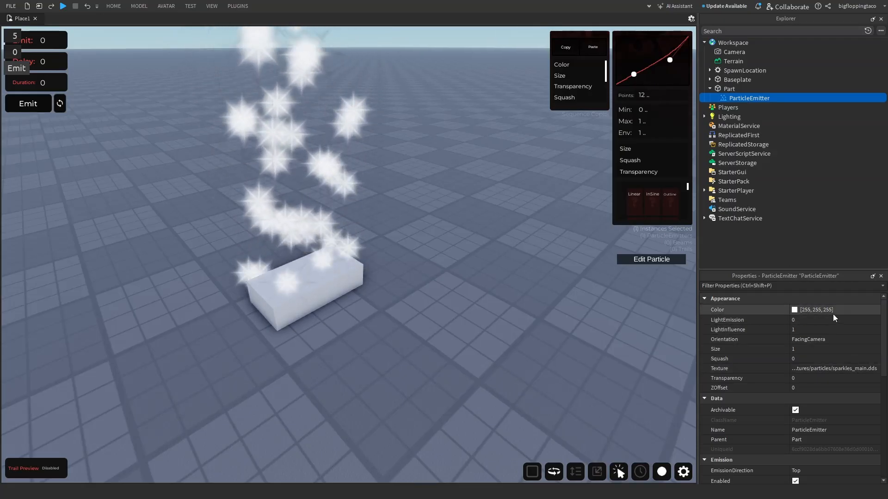
{"action": "left_click", "coordinate": [794, 310]}
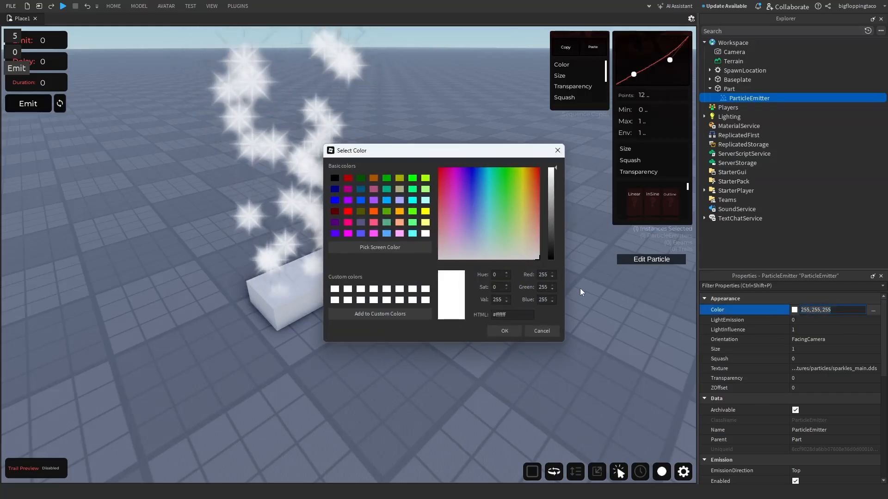
{"action": "left_click_drag", "start_coordinate": [511, 234], "coordinate": [534, 228]}
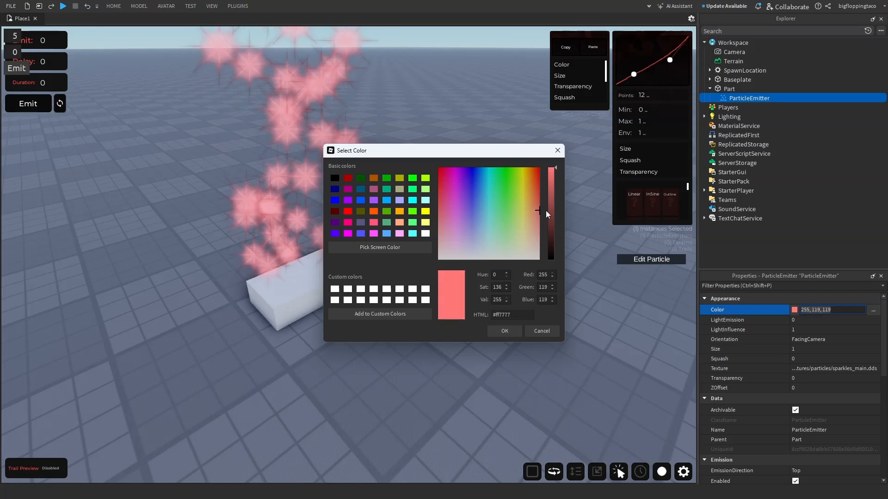
{"action": "left_click_drag", "start_coordinate": [541, 173], "coordinate": [511, 226]}
{"action": "left_click", "coordinate": [508, 330]}
{"action": "right_click_drag", "start_coordinate": [505, 330], "coordinate": [508, 323]}
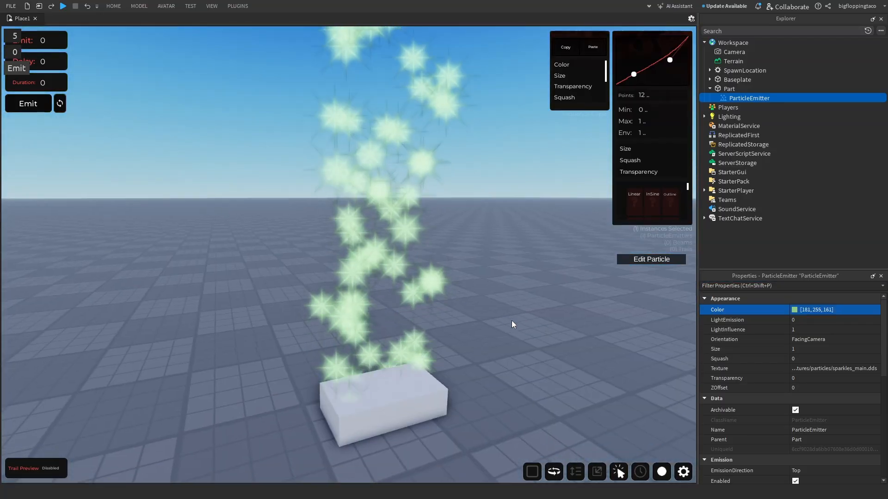
Try the emitter's LightEmission at 0.5 and lower it to 0.05
{"action": "left_click", "coordinate": [806, 332]}
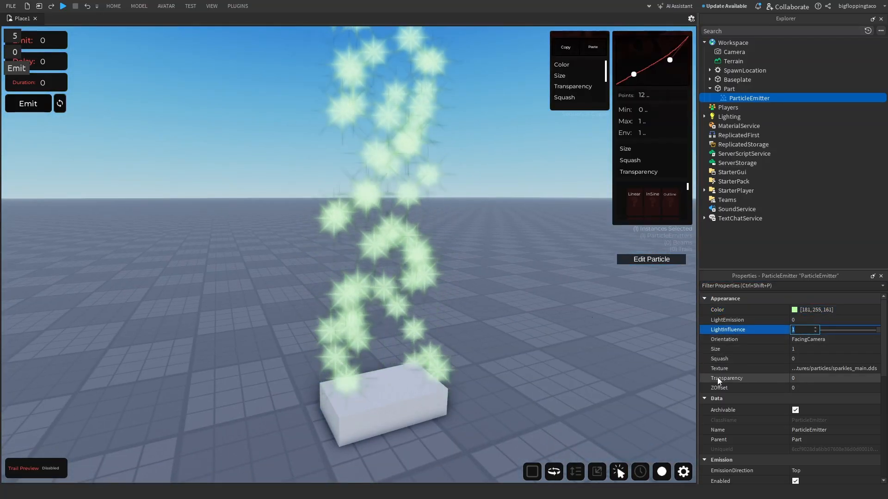
{"action": "left_click", "coordinate": [802, 320]}
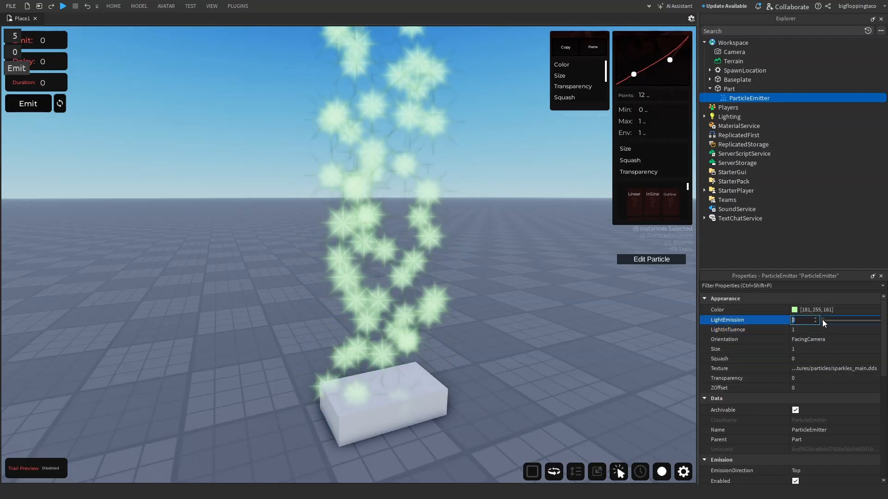
{"action": "left_click_drag", "start_coordinate": [822, 320], "coordinate": [851, 325]}
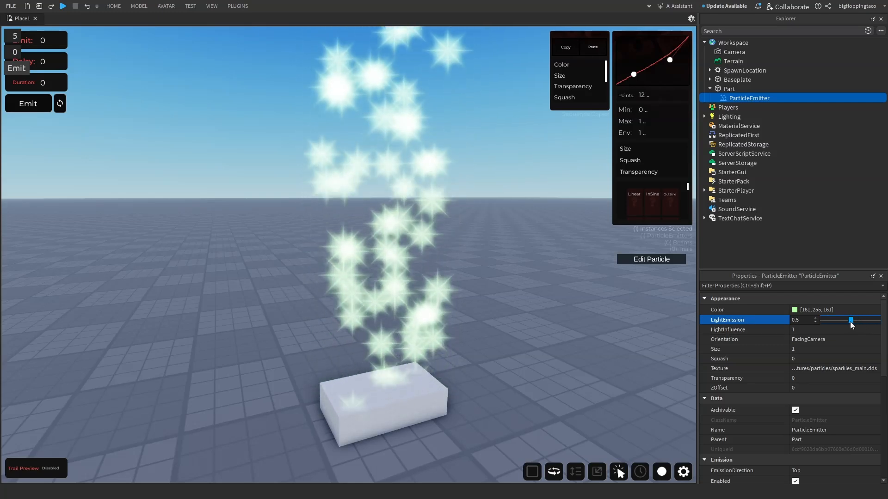
{"action": "left_click_drag", "start_coordinate": [823, 324], "coordinate": [826, 322]}
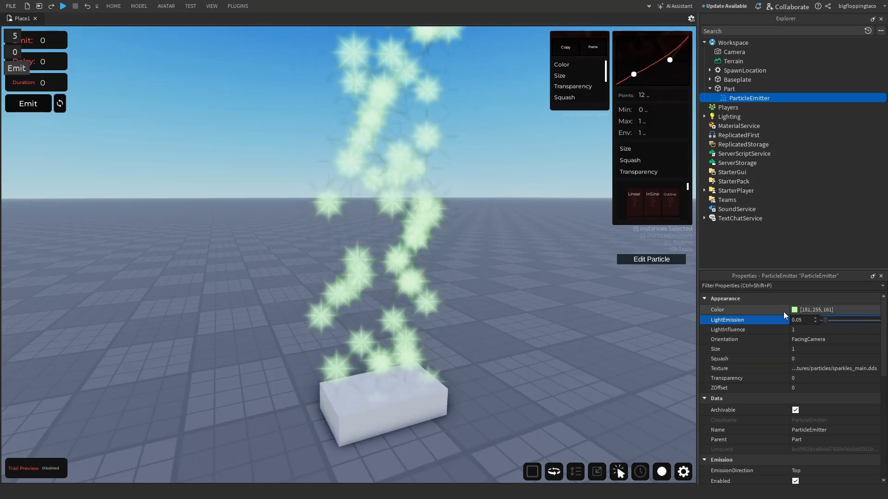
Reduce the emitter's LightInfluence to 0
{"action": "left_click", "coordinate": [824, 330]}
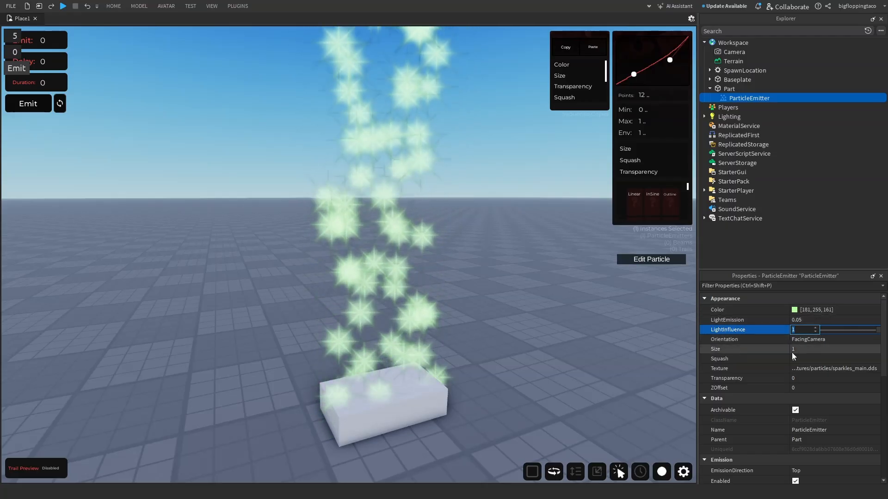
{"action": "left_click_drag", "start_coordinate": [879, 332], "coordinate": [876, 333]}
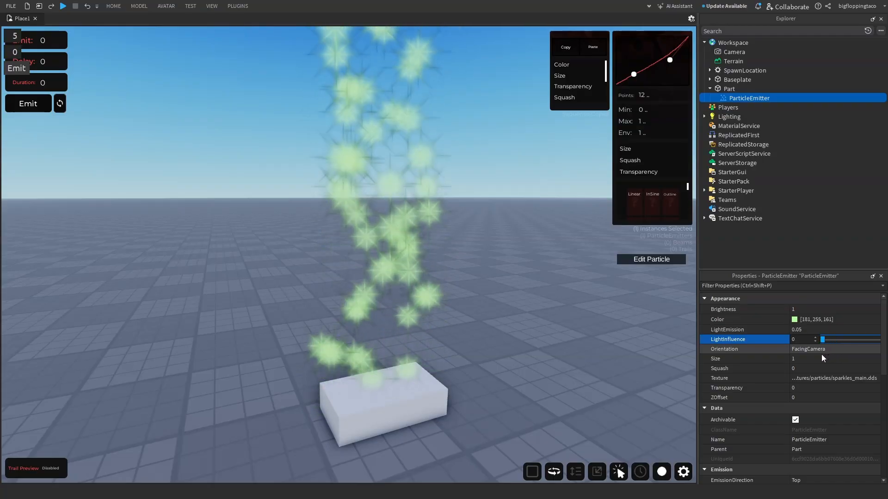
{"action": "left_click_drag", "start_coordinate": [867, 340], "coordinate": [777, 340]}
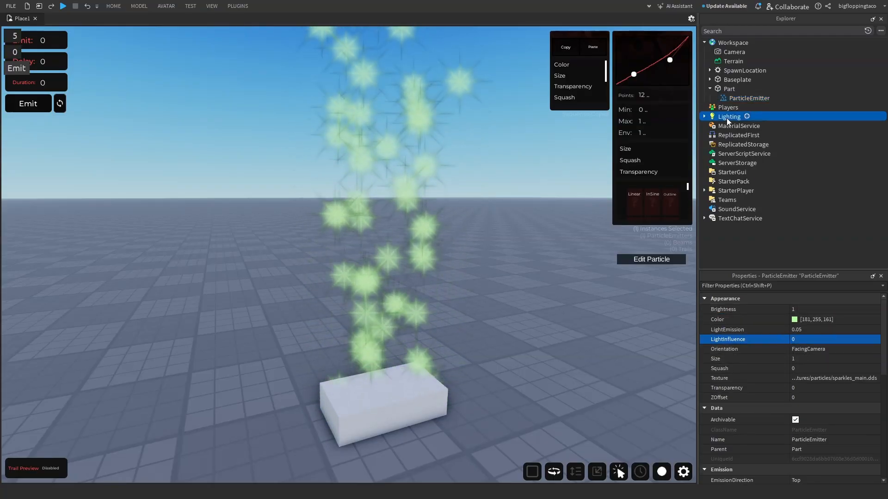
Switch the scene to night by setting the Lighting ClockTime to 4
{"action": "left_click", "coordinate": [728, 116]}
{"action": "left_click", "coordinate": [820, 443]}
{"action": "left_click_drag", "start_coordinate": [856, 445], "coordinate": [833, 448]}
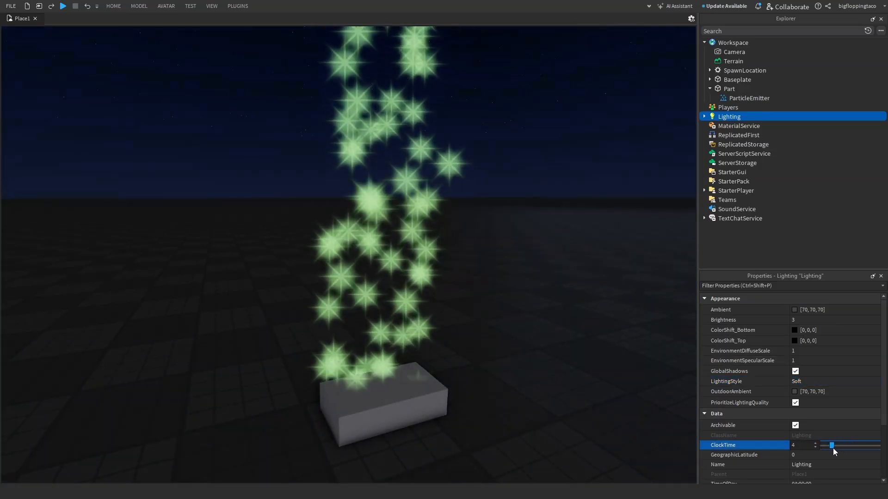
Raise the ParticleEmitter's LightEmission to 1, and vary its LightInfluence before leaving it at 0
{"action": "left_click", "coordinate": [744, 99]}
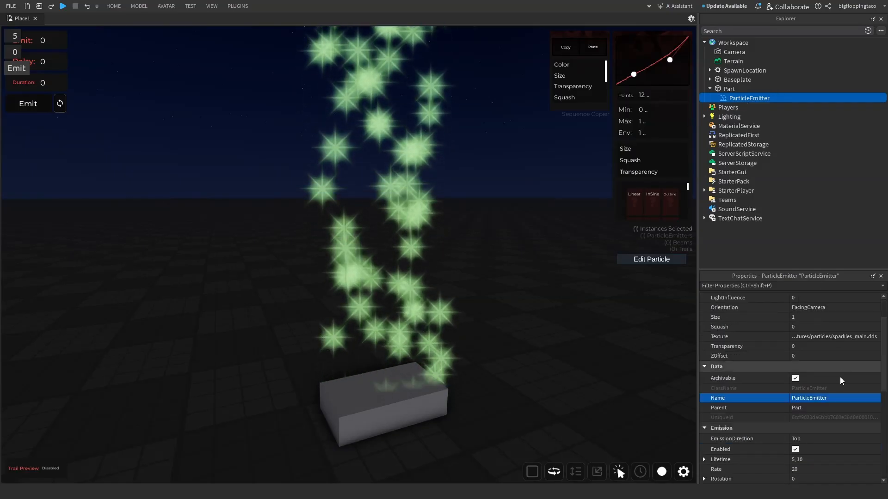
{"action": "left_click", "coordinate": [820, 332]}
{"action": "left_click_drag", "start_coordinate": [825, 331], "coordinate": [830, 331]}
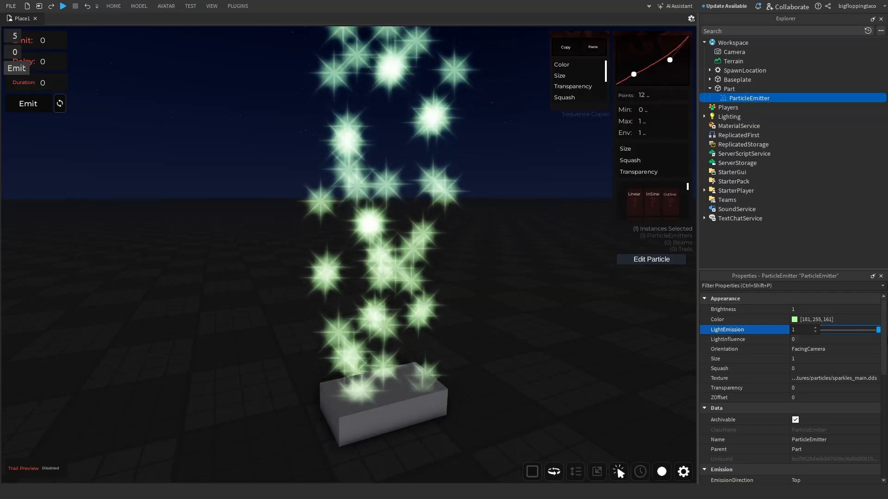
{"action": "left_click", "coordinate": [871, 340]}
{"action": "left_click_drag", "start_coordinate": [843, 342], "coordinate": [878, 340]}
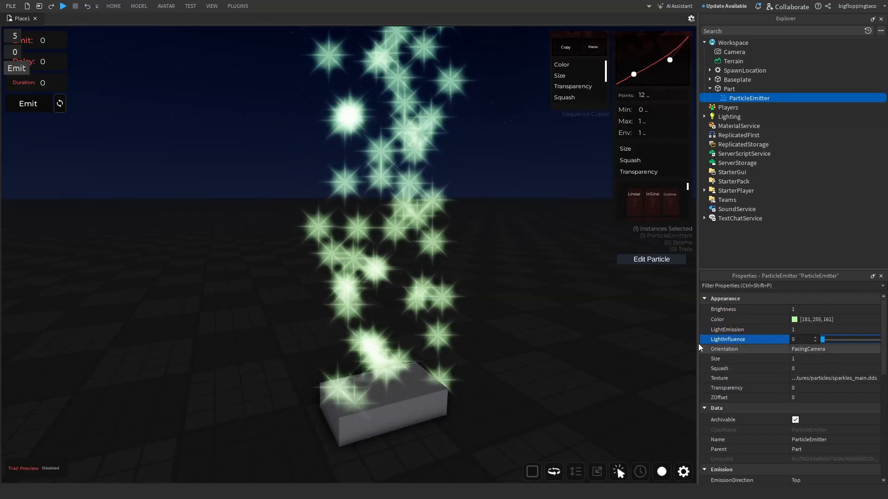
Bring the scene back to daylight by setting the Lighting ClockTime to 12
{"action": "left_click", "coordinate": [729, 117]}
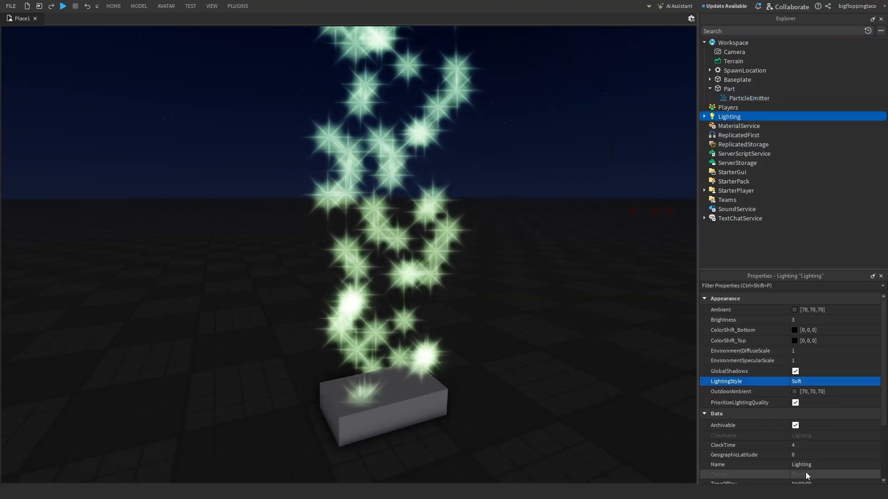
{"action": "left_click", "coordinate": [806, 446]}
{"action": "type", "text": "12"}
{"action": "key", "text": "Return"}
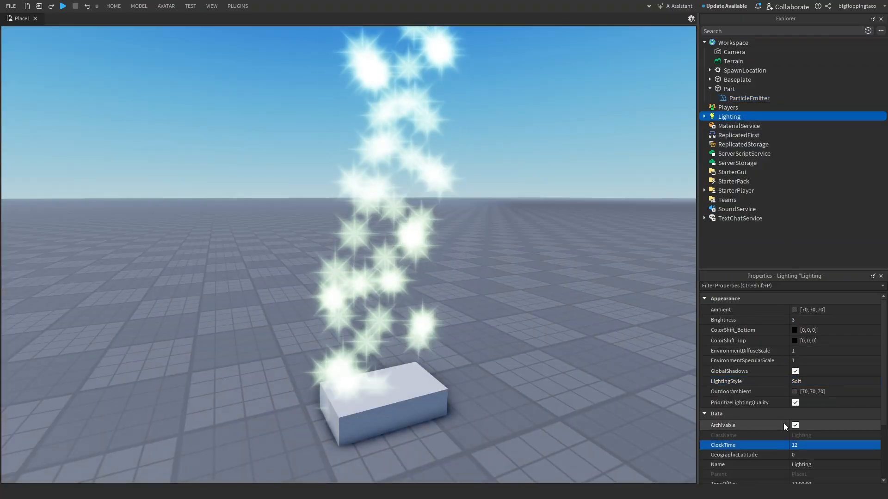
Try the ParticleEmitter's Brightness at 10 and return it to 1
{"action": "left_click", "coordinate": [756, 101]}
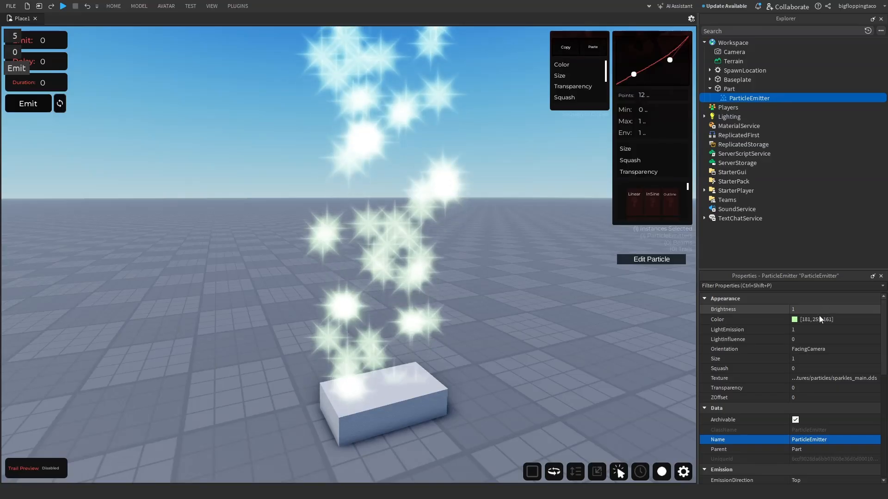
{"action": "left_click", "coordinate": [802, 309]}
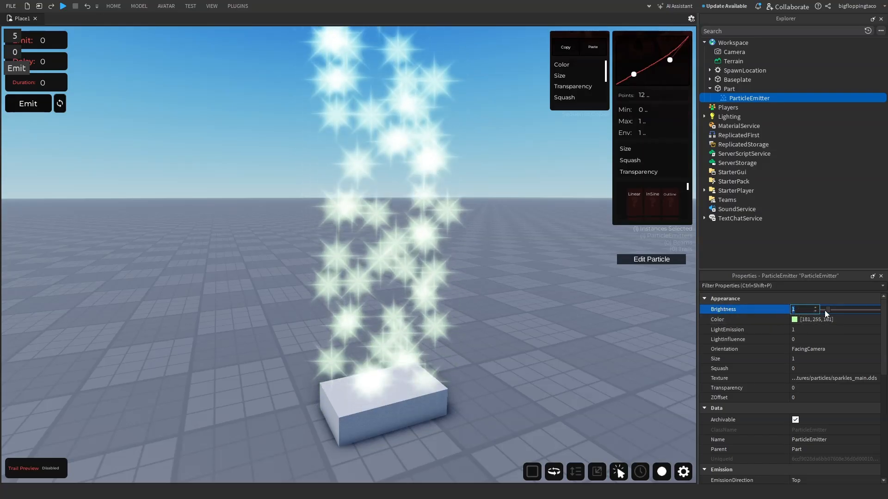
{"action": "left_click_drag", "start_coordinate": [827, 309], "coordinate": [861, 312]}
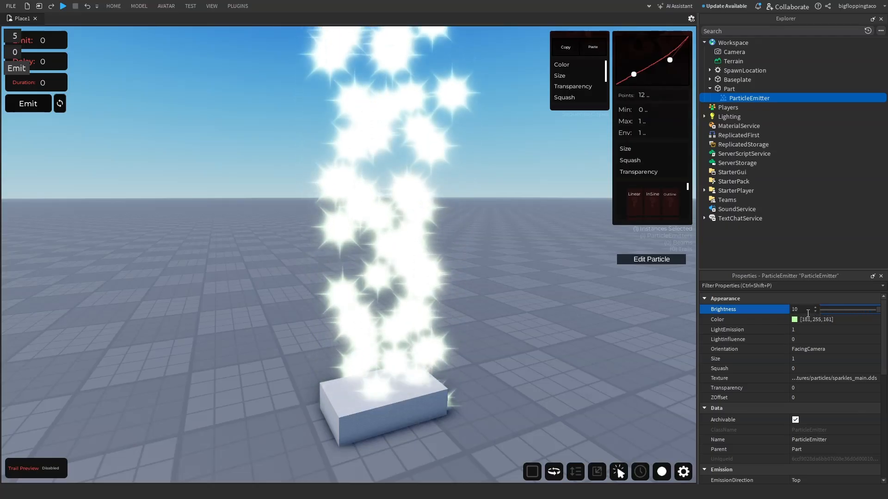
{"action": "type", "text": "4564564"}
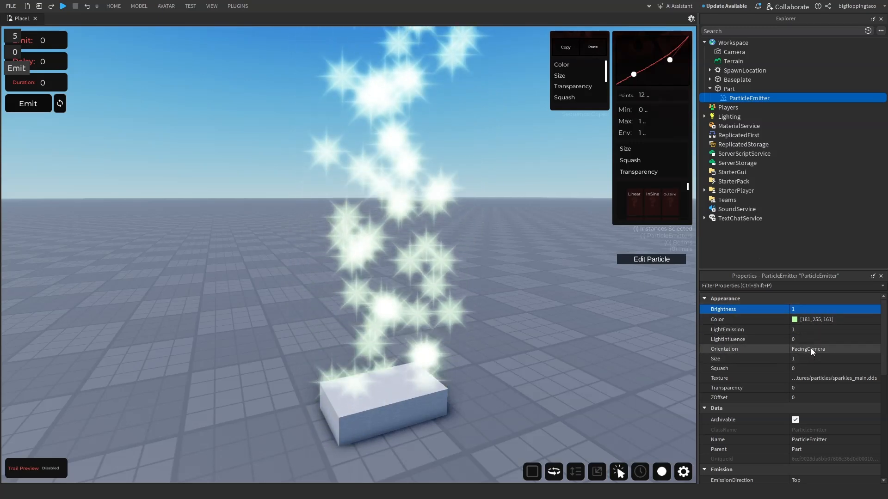
Set the emitter's Orientation to FacingCameraWorldUp and view the particles from another angle
{"action": "left_click", "coordinate": [806, 349]}
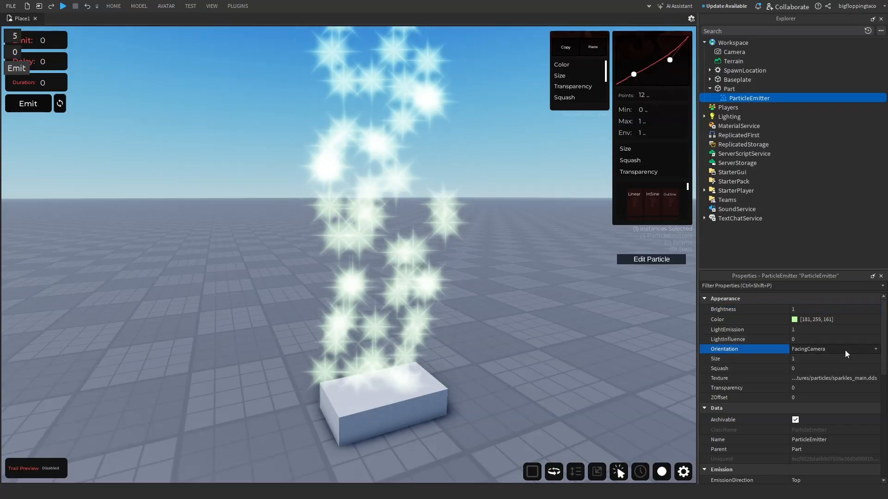
{"action": "left_click", "coordinate": [818, 350]}
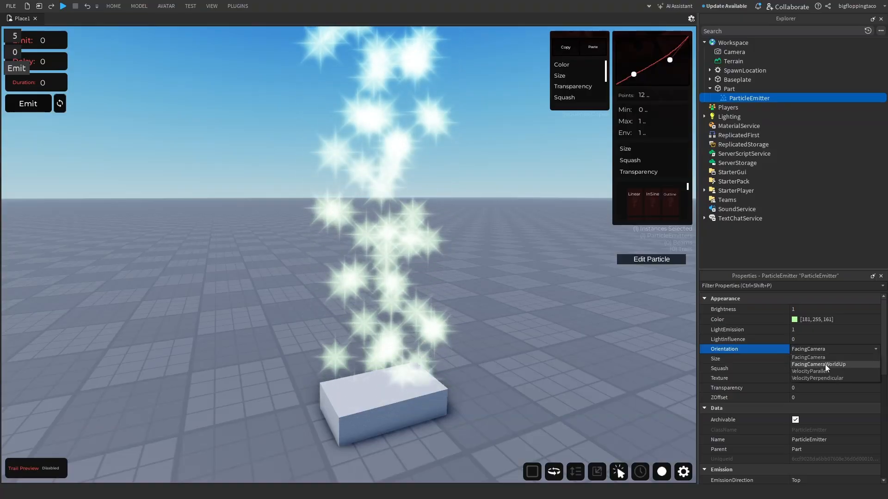
{"action": "left_click", "coordinate": [825, 365]}
{"action": "right_click_drag", "start_coordinate": [579, 343], "coordinate": [579, 343]}
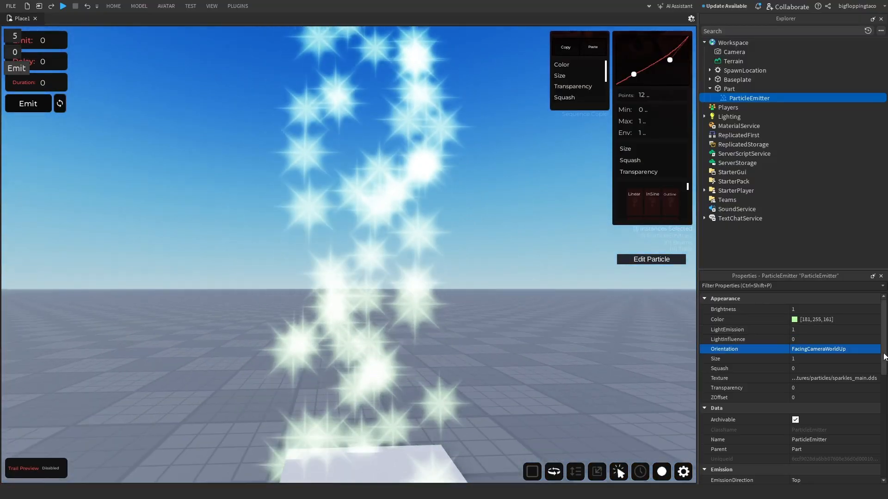
Change the emitter's Orientation to VelocityParallel and view the particles from farther back
{"action": "left_click", "coordinate": [831, 351]}
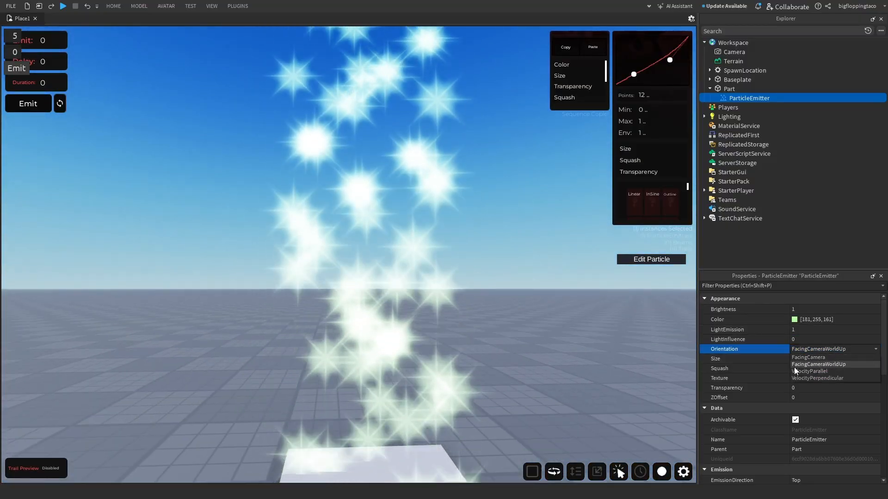
{"action": "left_click", "coordinate": [803, 370]}
{"action": "right_click_drag", "start_coordinate": [634, 300], "coordinate": [634, 301]}
{"action": "key", "text": "s"}
Spread the particles in all directions by setting the emitter's SpreadAngle to 534, 534
{"action": "scroll", "coordinate": [816, 407], "scroll_direction": "down", "scroll_amount": 5}
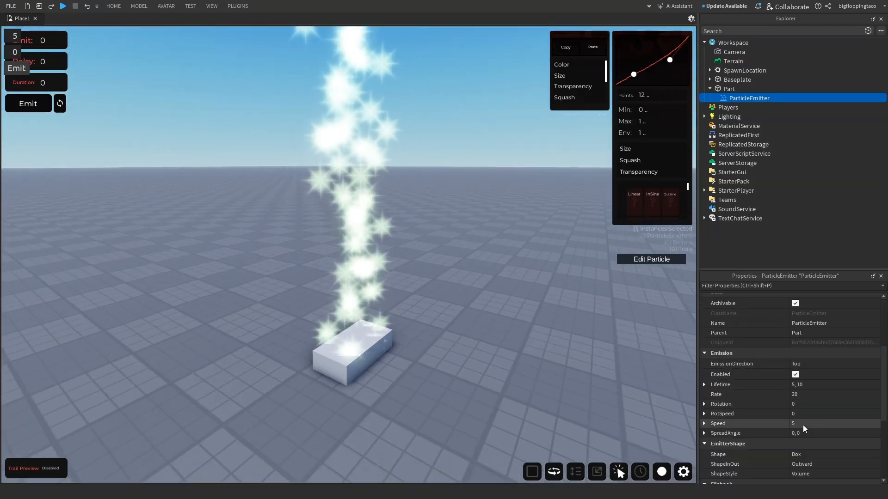
{"action": "left_click", "coordinate": [806, 432]}
{"action": "right_click_drag", "start_coordinate": [546, 361], "coordinate": [545, 361]}
{"action": "key", "text": "w"}
{"action": "key", "text": "d"}
{"action": "key", "text": "s"}
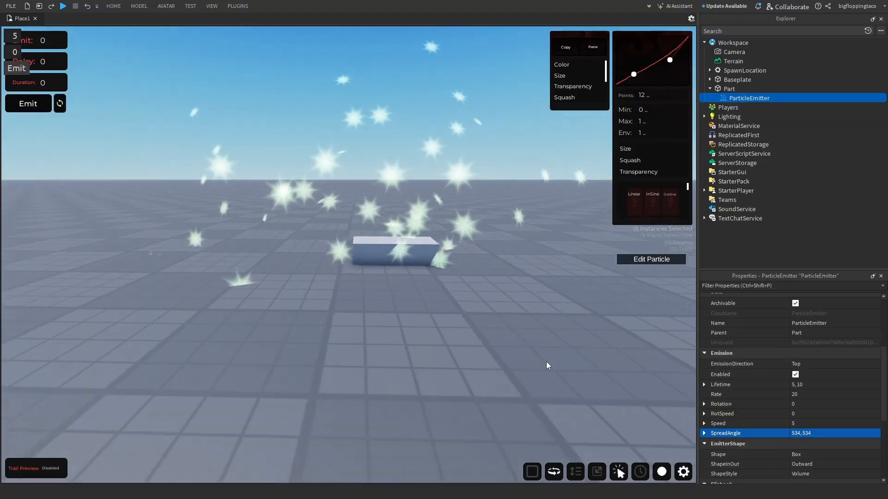
Switch the Orientation to FacingCameraWorldUp to compare it with the spread-out particles
{"action": "scroll", "coordinate": [828, 385], "scroll_direction": "up", "scroll_amount": 5}
{"action": "left_click", "coordinate": [826, 348]}
{"action": "left_click", "coordinate": [826, 348]}
{"action": "left_click", "coordinate": [826, 365]}
{"action": "right_click_drag", "start_coordinate": [462, 279], "coordinate": [467, 281]}
Set the emitter's Orientation to VelocityPerpendicular and inspect the particles from several distances
{"action": "left_click", "coordinate": [817, 349]}
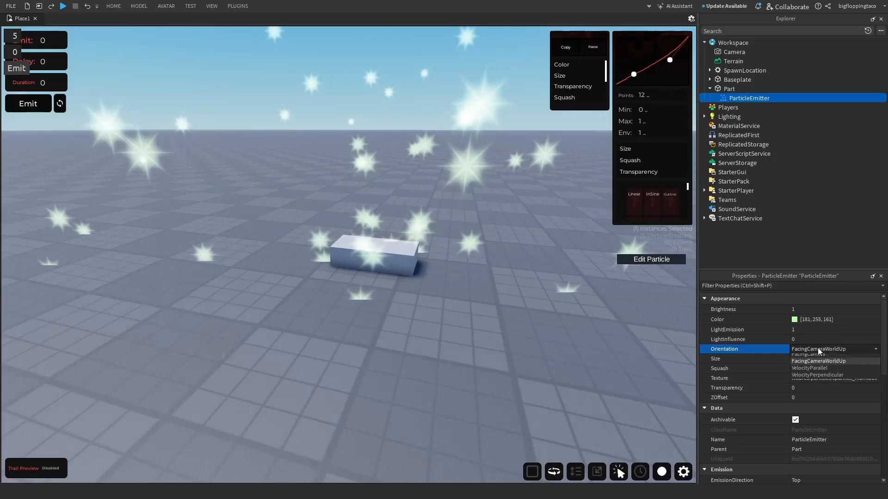
{"action": "left_click", "coordinate": [828, 376]}
{"action": "key", "text": "w"}
{"action": "right_click_drag", "start_coordinate": [596, 308], "coordinate": [577, 304]}
{"action": "key", "text": "s"}
{"action": "key", "text": "w"}
{"action": "key", "text": "s"}
{"action": "key", "text": "w"}
{"action": "key", "text": "s"}
{"action": "key", "text": "s"}
{"action": "key", "text": "w"}
{"action": "key", "text": "s"}
{"action": "key", "text": "w"}
{"action": "key", "text": "s"}
Return the emitter's Orientation to FacingCamera and set its SpreadAngle to 0, 0
{"action": "left_click", "coordinate": [806, 351]}
{"action": "left_click", "coordinate": [809, 355]}
{"action": "scroll", "coordinate": [815, 405], "scroll_direction": "down", "scroll_amount": 5}
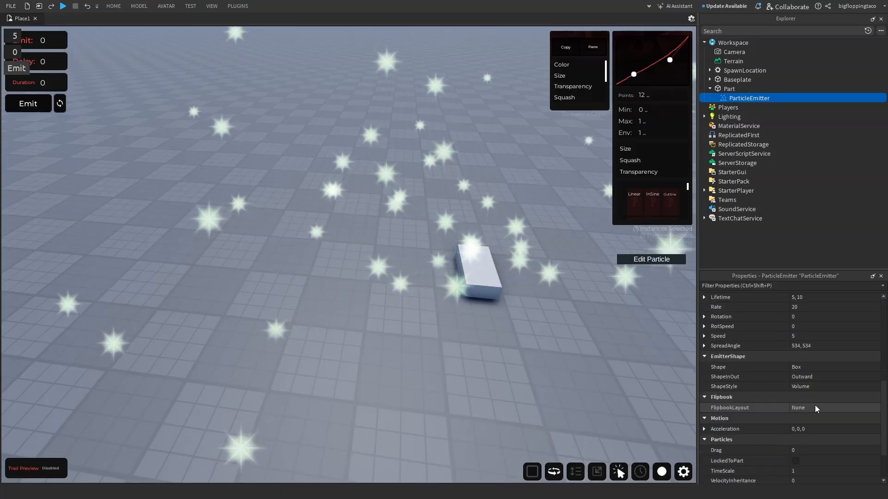
{"action": "left_click", "coordinate": [801, 337]}
{"action": "left_click", "coordinate": [803, 346]}
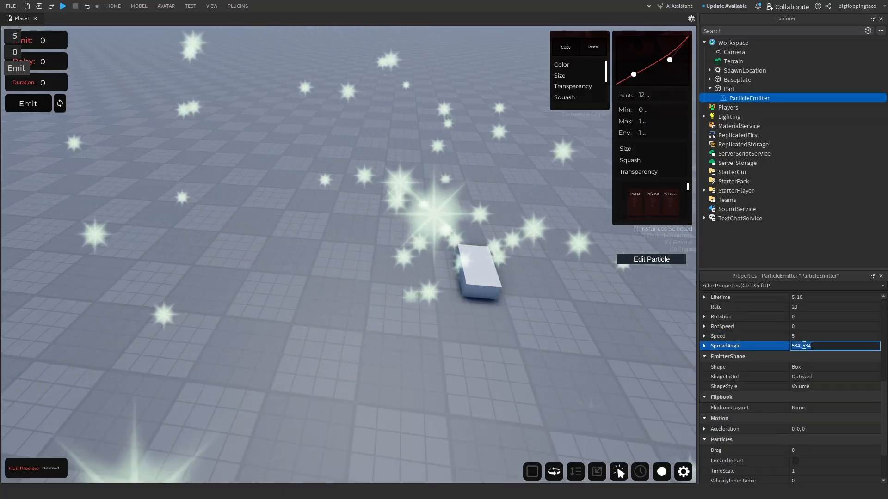
{"action": "type", "text": "0"}
{"action": "key", "text": "Return"}
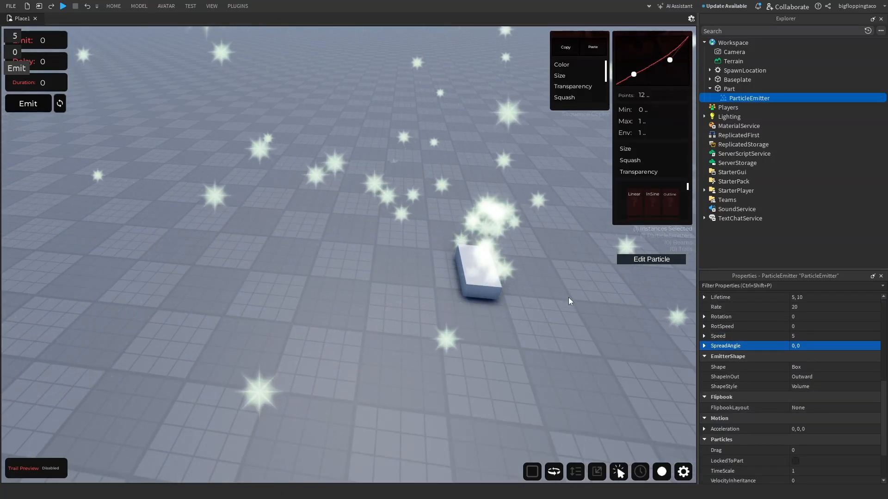
Set the emitter's particle Size to 3
{"action": "scroll", "coordinate": [792, 354], "scroll_direction": "up", "scroll_amount": 8}
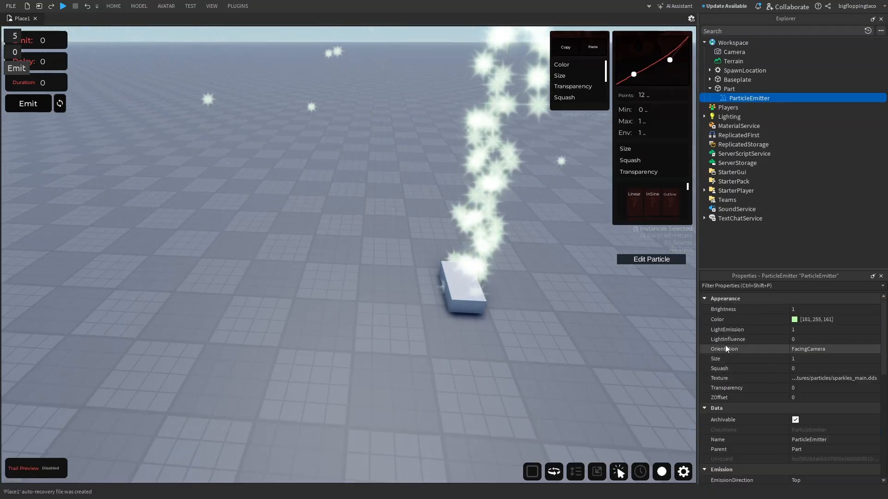
{"action": "left_click", "coordinate": [823, 359]}
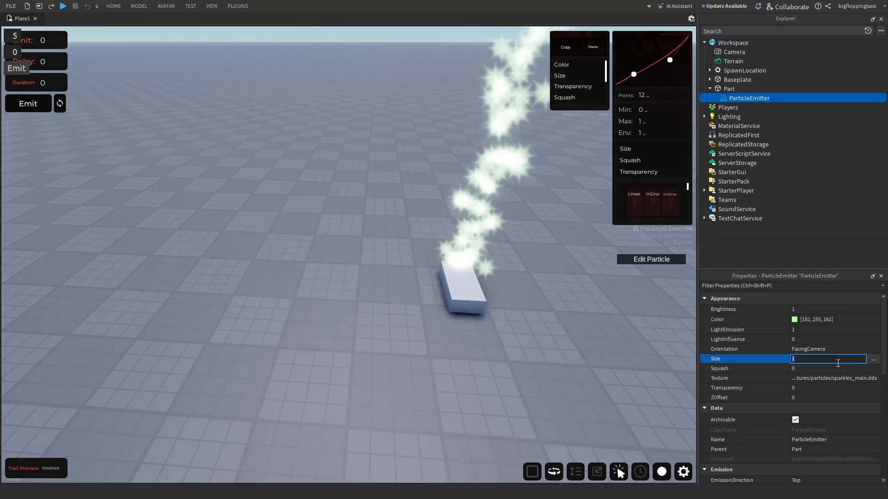
{"action": "type", "text": "3"}
{"action": "key", "text": "Return"}
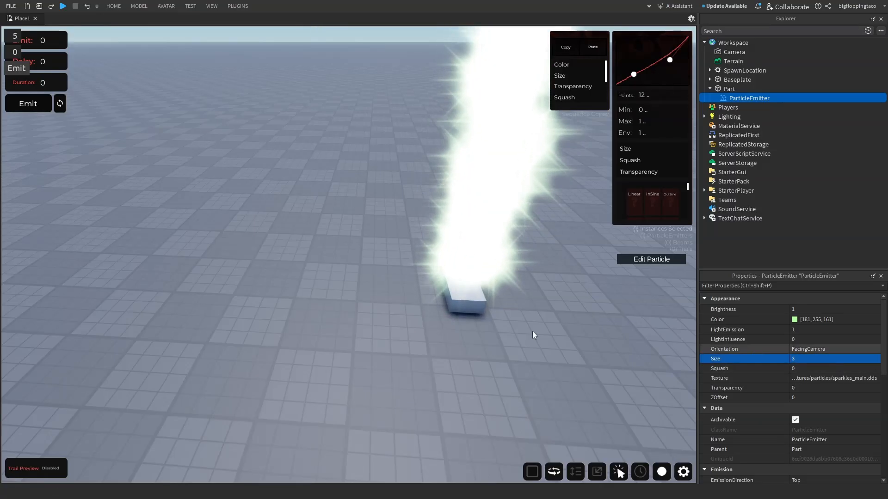
Increase the emitter's particle Size to 6
{"action": "right_click_drag", "start_coordinate": [258, 317], "coordinate": [281, 345]}
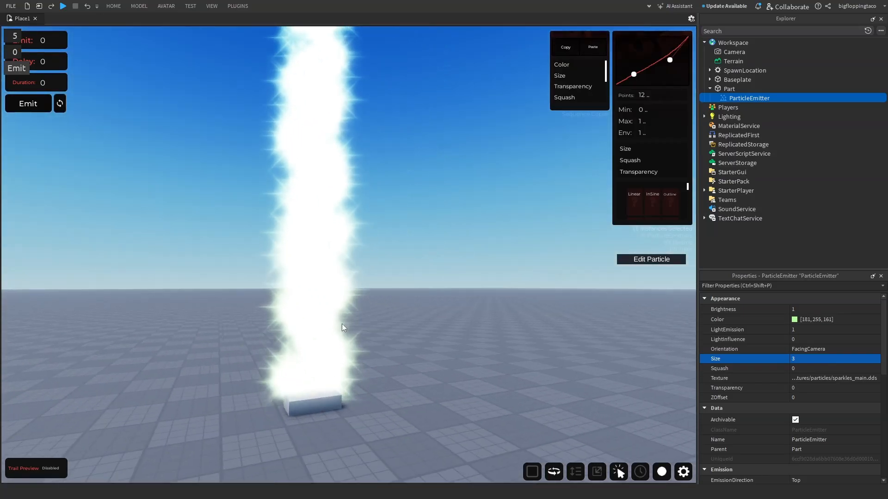
{"action": "left_click", "coordinate": [798, 358]}
{"action": "type", "text": "6"}
{"action": "key", "text": "Return"}
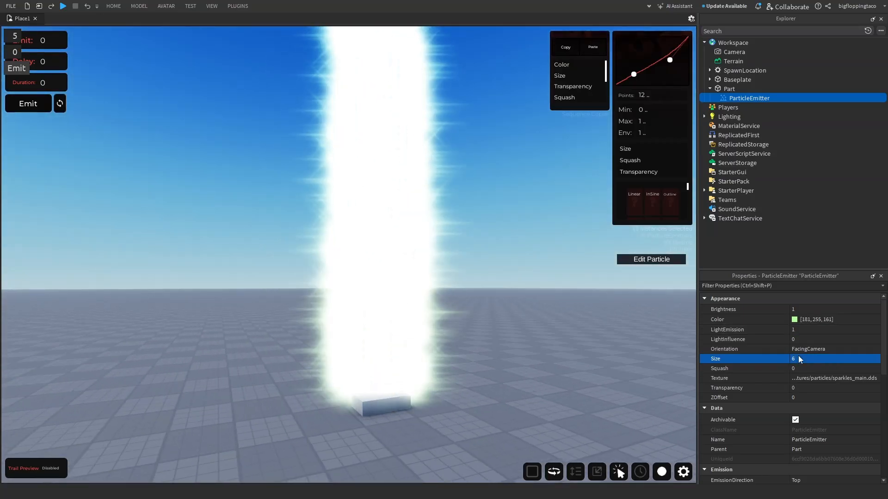
Set the emitter's Size to the extreme value 342 and look at the oversized particles
{"action": "left_click", "coordinate": [797, 359]}
{"action": "type", "text": "342"}
{"action": "key", "text": "Return"}
{"action": "right_click_drag", "start_coordinate": [549, 320], "coordinate": [493, 318]}
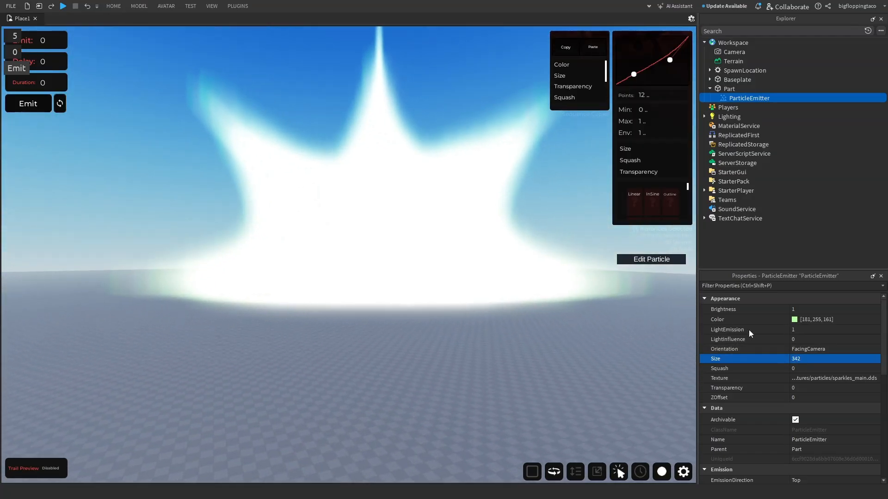
{"action": "left_click", "coordinate": [566, 318]}
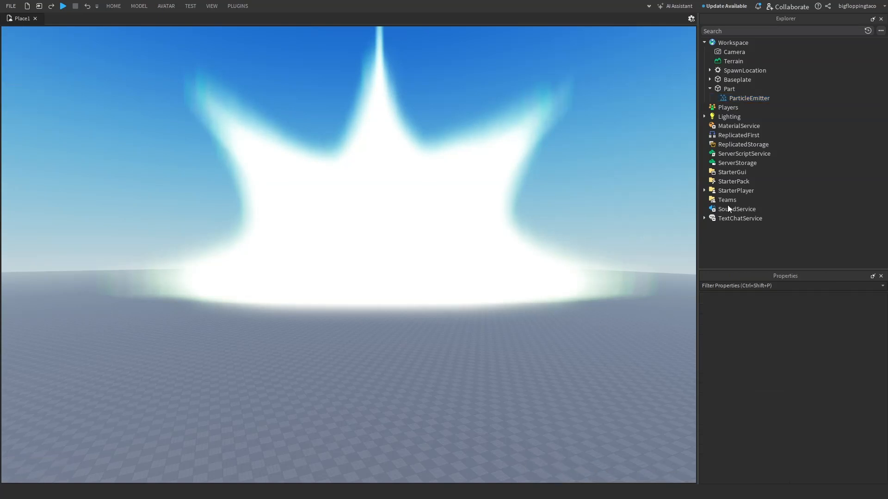
Select the ParticleEmitter again, reset its Size to 1 and get a closer look at the particle column
{"action": "left_click", "coordinate": [741, 100]}
{"action": "left_click", "coordinate": [809, 361]}
{"action": "type", "text": "1"}
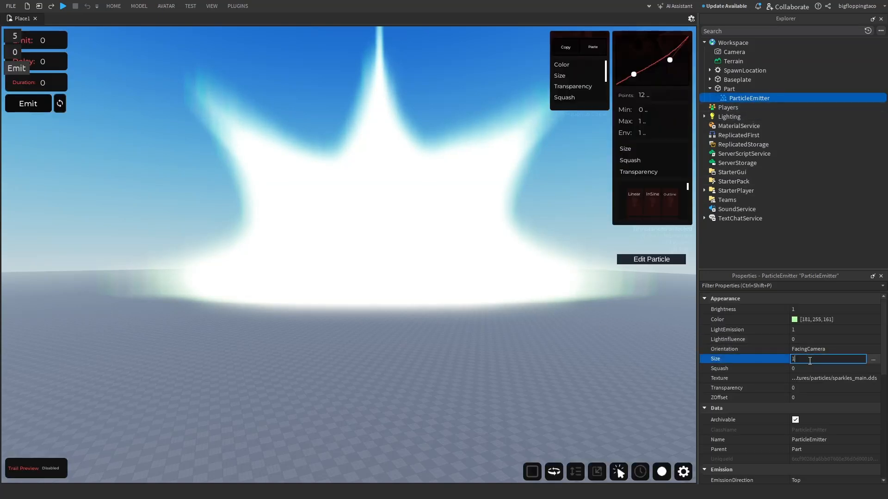
{"action": "key", "text": "Return"}
{"action": "left_click", "coordinate": [457, 309]}
{"action": "right_click_drag", "start_coordinate": [456, 309], "coordinate": [449, 322]}
{"action": "scroll", "coordinate": [393, 273], "scroll_direction": "up", "scroll_amount": 10}
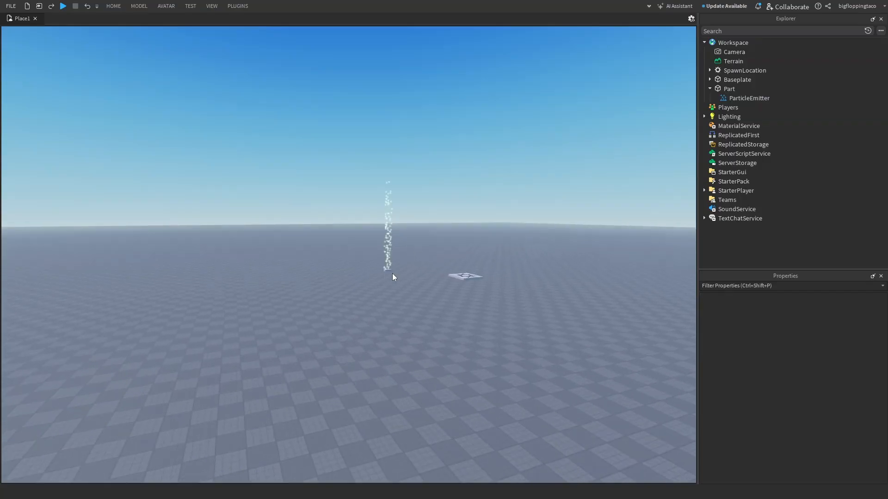
{"action": "scroll", "coordinate": [416, 261], "scroll_direction": "up", "scroll_amount": 10}
{"action": "right_click_drag", "start_coordinate": [419, 267], "coordinate": [414, 319]}
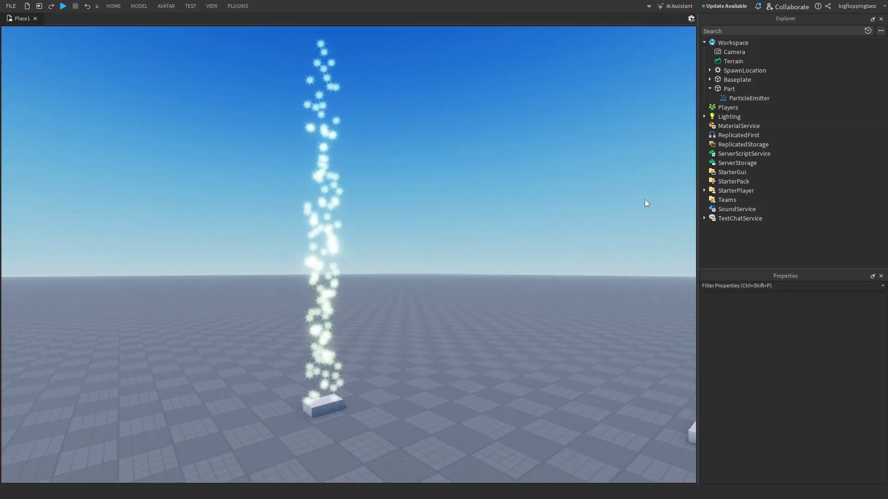
Set the ParticleEmitter's Squash to 1 and view the stretched particles up close
{"action": "left_click", "coordinate": [739, 98]}
{"action": "left_click", "coordinate": [815, 368]}
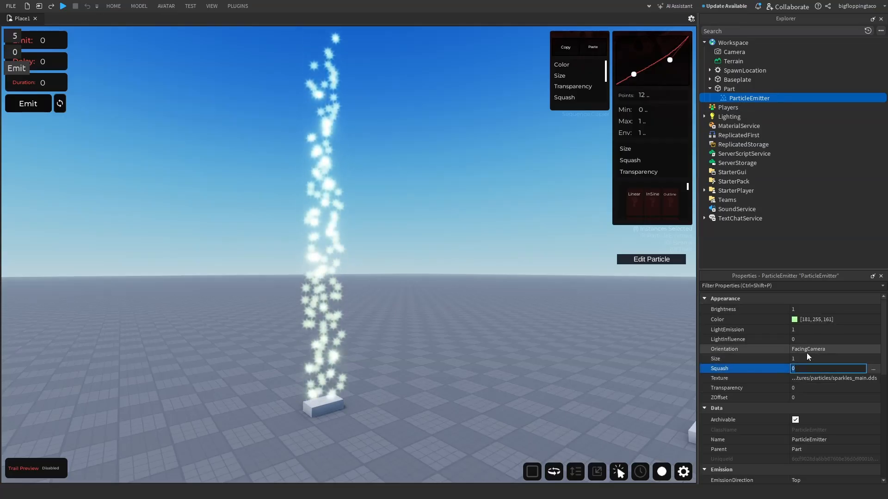
{"action": "type", "text": "1"}
{"action": "key", "text": "Return"}
{"action": "scroll", "coordinate": [431, 311], "scroll_direction": "up", "scroll_amount": 4}
{"action": "right_click_drag", "start_coordinate": [431, 311], "coordinate": [430, 311]}
{"action": "scroll", "coordinate": [431, 311], "scroll_direction": "down", "scroll_amount": 4}
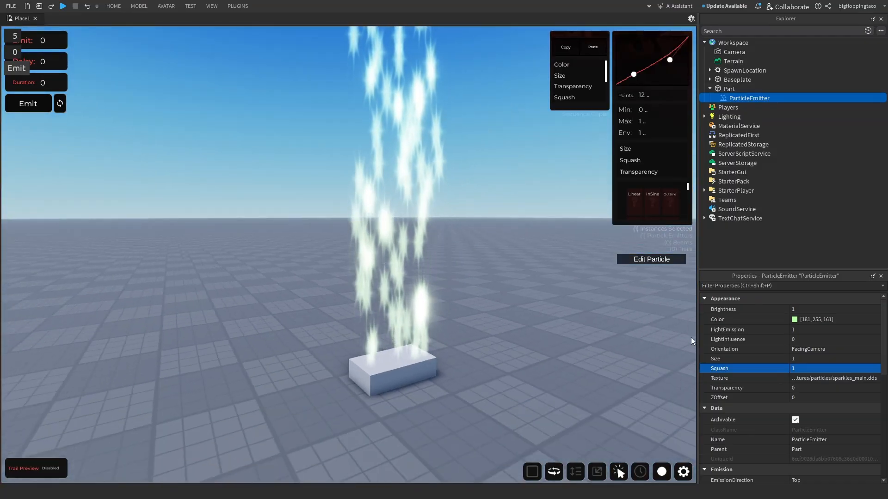
Change the emitter's Squash to -1 to flatten the particles
{"action": "left_click", "coordinate": [795, 367]}
{"action": "type", "text": "-1"}
{"action": "key", "text": "Return"}
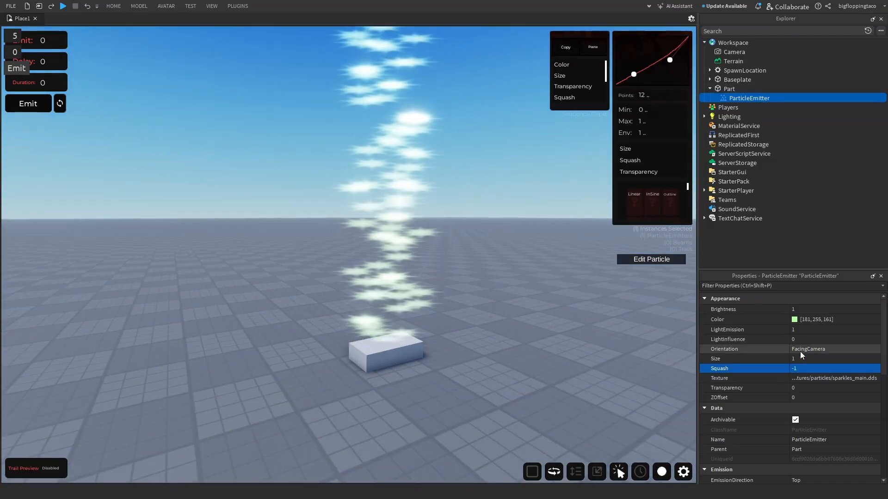
Try an extreme Squash value of 345 and inspect the particles above the part
{"action": "left_click", "coordinate": [800, 368]}
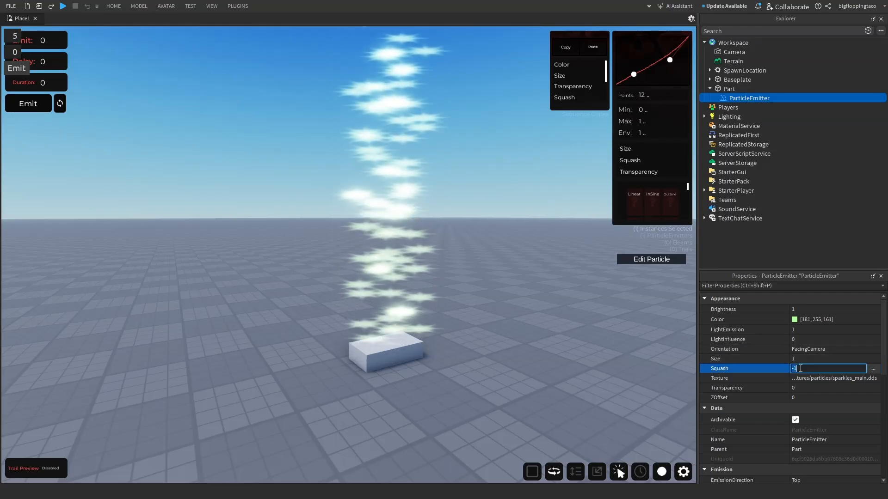
{"action": "type", "text": "345"}
{"action": "key", "text": "Return"}
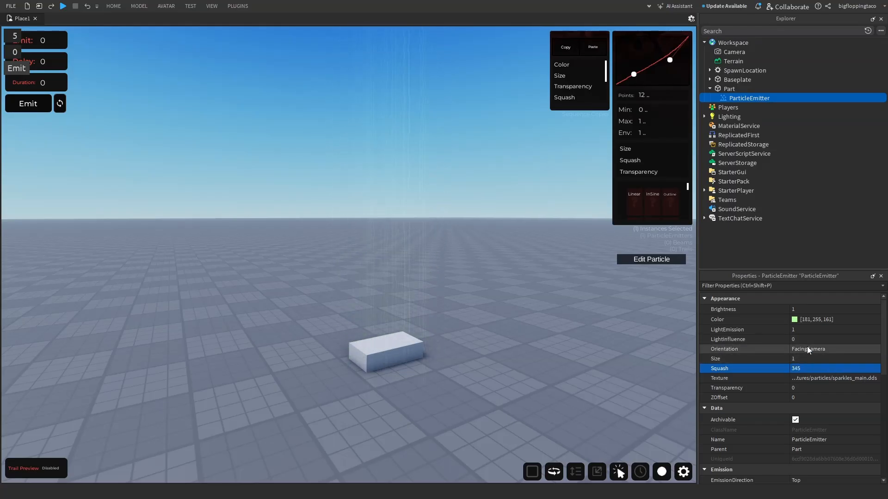
{"action": "right_click_drag", "start_coordinate": [601, 308], "coordinate": [600, 307]}
{"action": "key", "text": "w"}
{"action": "key", "text": "s"}
Switch the Orientation to FacingCameraWorldUp and examine the heavily squashed particles
{"action": "left_click", "coordinate": [834, 349]}
{"action": "left_click", "coordinate": [830, 363]}
{"action": "key", "text": "d"}
{"action": "right_click_drag", "start_coordinate": [584, 300], "coordinate": [584, 298]}
{"action": "key", "text": "w"}
{"action": "key", "text": "s"}
Reset the emitter's Squash to 0 and its Orientation to FacingCamera
{"action": "left_click", "coordinate": [807, 367]}
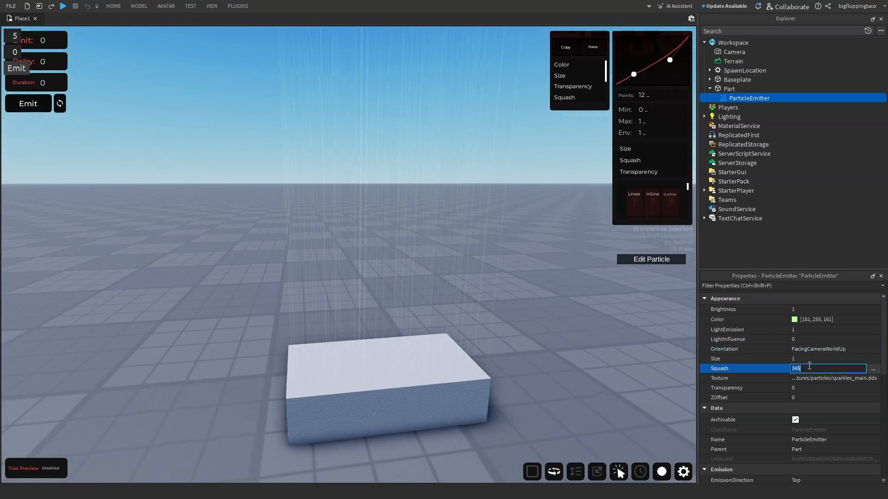
{"action": "type", "text": "0"}
{"action": "key", "text": "Return"}
{"action": "left_click", "coordinate": [809, 349]}
{"action": "left_click", "coordinate": [811, 358]}
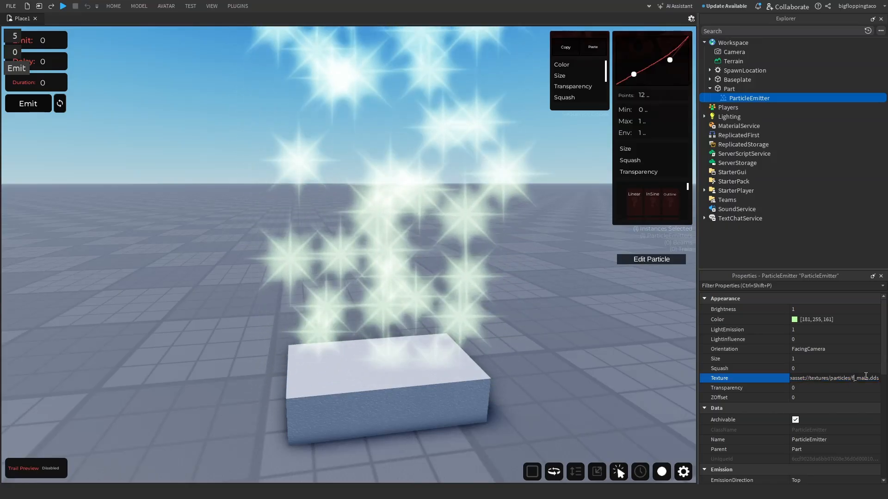
Change the emitter's Texture to fire_main.dds and view the particles from different distances
{"action": "right_click_drag", "start_coordinate": [534, 374], "coordinate": [535, 374]}
{"action": "scroll", "coordinate": [535, 373], "scroll_direction": "down", "scroll_amount": 3}
{"action": "scroll", "coordinate": [534, 374], "scroll_direction": "up", "scroll_amount": 3}
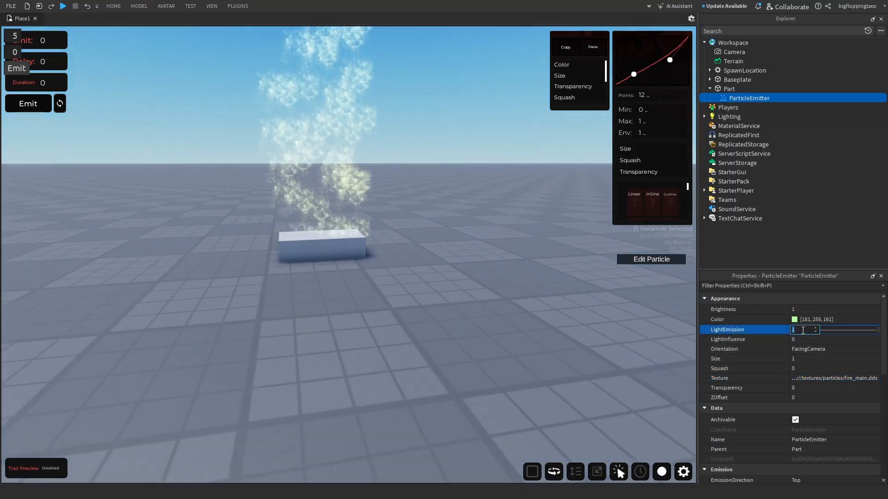
Set the emitter's LightEmission to 0 and its Brightness to 5
{"action": "left_click", "coordinate": [573, 281]}
{"action": "right_click_drag", "start_coordinate": [574, 281], "coordinate": [573, 281]}
{"action": "key", "text": "w"}
{"action": "key", "text": "s"}
{"action": "key", "text": "w"}
{"action": "left_click", "coordinate": [741, 99]}
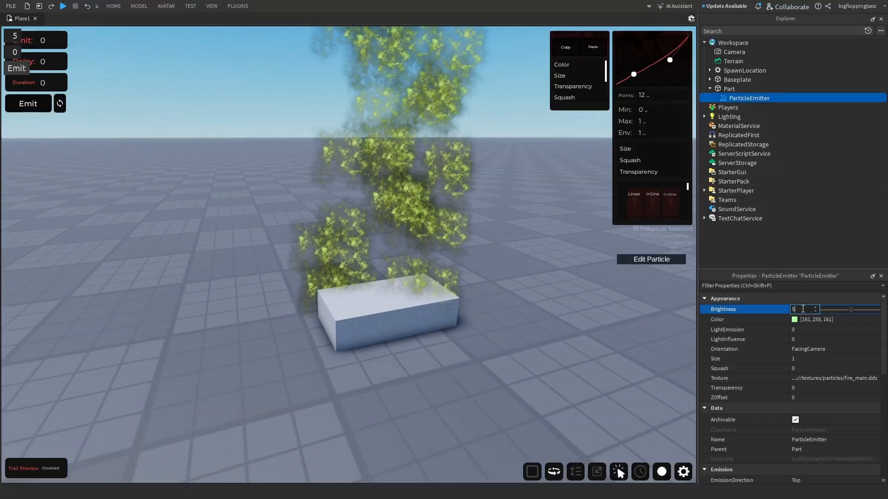
Change the emitter's Texture to smoke_main.dds and inspect the smoke from near and far
{"action": "left_click", "coordinate": [826, 378]}
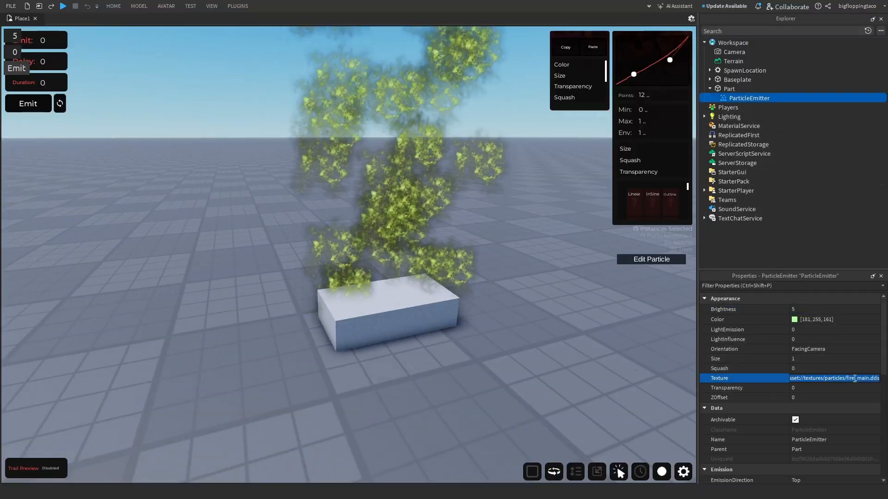
{"action": "type", "text": "smoke"}
{"action": "key", "text": "Return"}
{"action": "right_click_drag", "start_coordinate": [604, 316], "coordinate": [604, 316]}
{"action": "key", "text": "s"}
{"action": "key", "text": "w"}
{"action": "key", "text": "w"}
{"action": "key", "text": "s"}
{"action": "key", "text": "s"}
{"action": "key", "text": "w"}
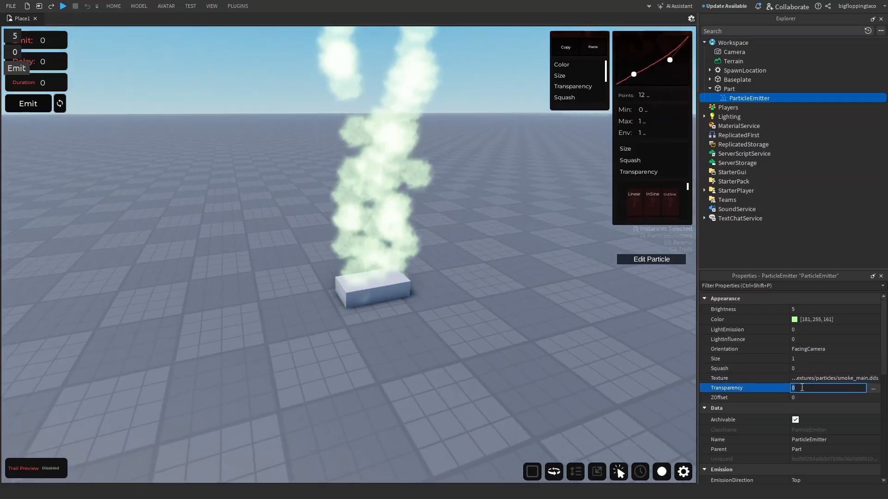
Try Transparency values of 0.1 and 0.5 on the smoke particles
{"action": "type", "text": ".1"}
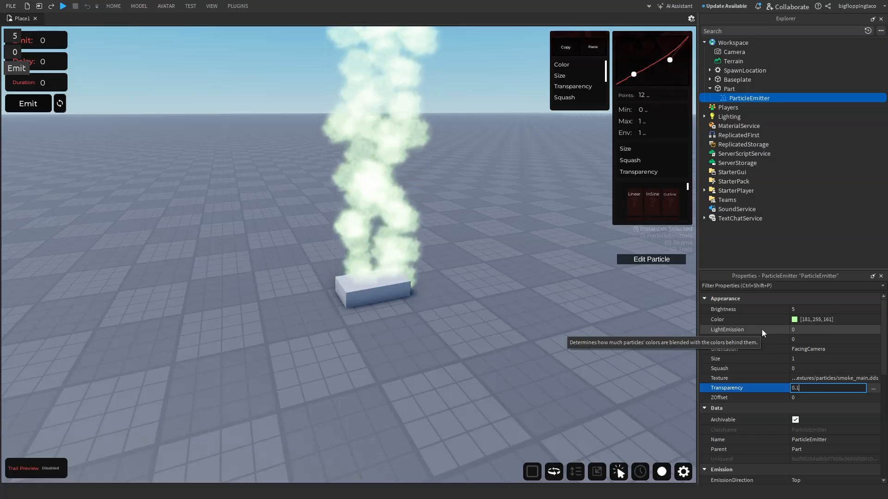
{"action": "key", "text": "Return"}
{"action": "left_click", "coordinate": [806, 388]}
{"action": "type", "text": "0.5"}
{"action": "key", "text": "Return"}
Set the emitter's Transparency to 1 to hide the particles completely
{"action": "left_click", "coordinate": [806, 388]}
{"action": "type", "text": "1"}
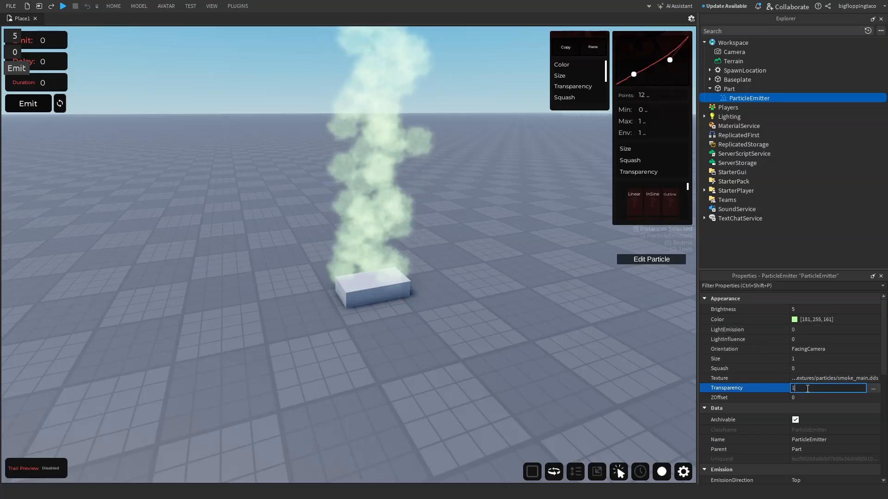
{"action": "key", "text": "Return"}
Return the emitter's Transparency to 0 and look at the smoke from around the part
{"action": "left_click", "coordinate": [814, 390]}
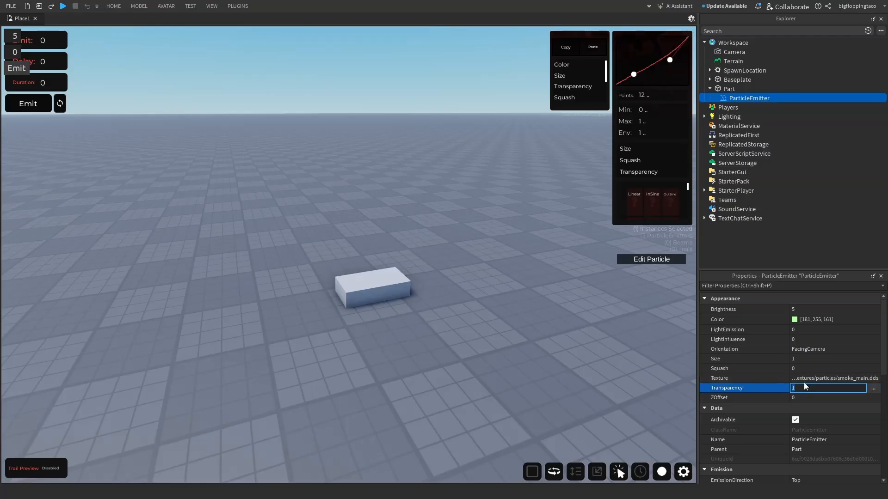
{"action": "type", "text": "0"}
{"action": "key", "text": "Return"}
{"action": "right_click_drag", "start_coordinate": [572, 298], "coordinate": [501, 271]}
{"action": "key", "text": "w"}
{"action": "key", "text": "d"}
{"action": "key", "text": "s"}
{"action": "key", "text": "a"}
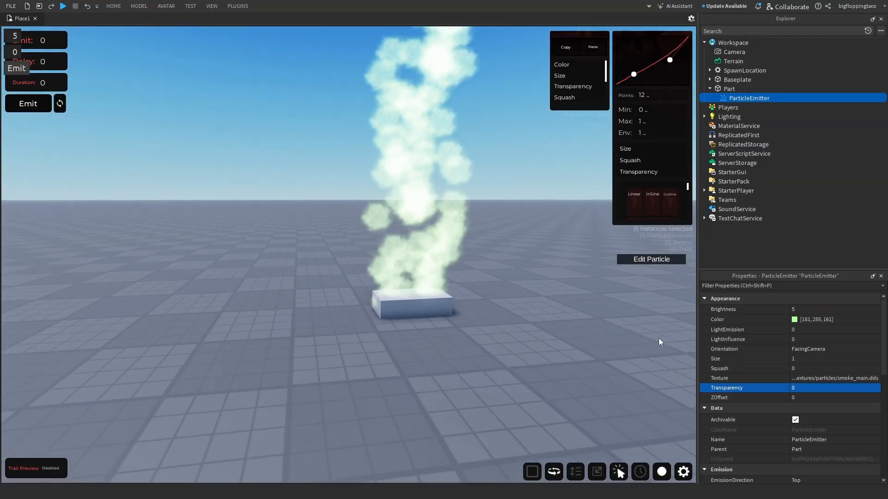
Set the emitter's ZOffset to -4 and inspect how the smoke is layered against the part
{"action": "left_click", "coordinate": [817, 398]}
{"action": "type", "text": "-4"}
{"action": "key", "text": "Return"}
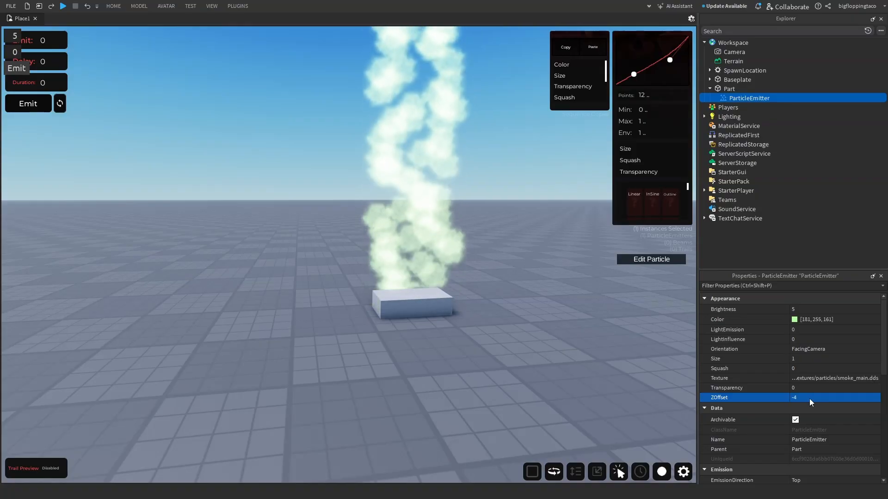
{"action": "key", "text": "w"}
{"action": "right_click_drag", "start_coordinate": [547, 392], "coordinate": [547, 392]}
{"action": "key", "text": "s"}
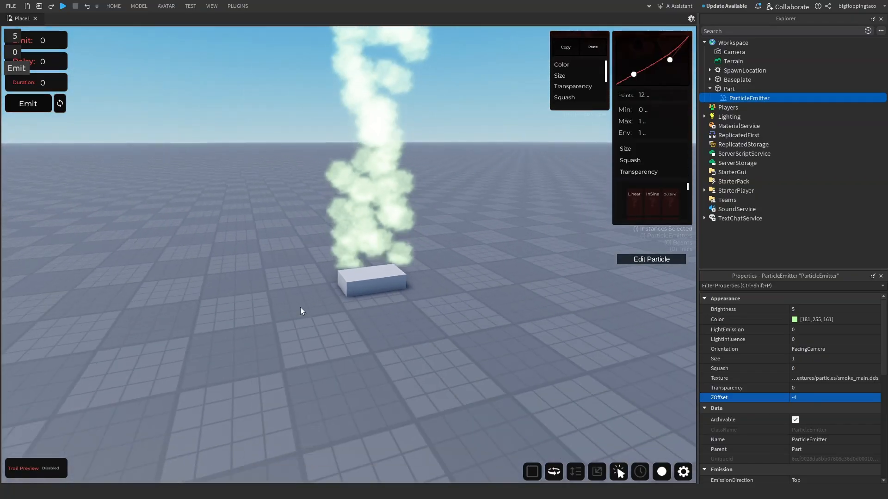
{"action": "key", "text": "w"}
{"action": "right_click_drag", "start_coordinate": [507, 362], "coordinate": [507, 363]}
{"action": "key", "text": "s"}
{"action": "key", "text": "w"}
{"action": "key", "text": "s"}
Set the emitter's ZOffset to 6 and compare the smoke's layering from near and far
{"action": "left_click", "coordinate": [803, 397]}
{"action": "type", "text": "6"}
{"action": "key", "text": "Return"}
{"action": "right_click_drag", "start_coordinate": [385, 320], "coordinate": [386, 320]}
{"action": "key", "text": "s"}
{"action": "key", "text": "w"}
{"action": "key", "text": "s"}
{"action": "key", "text": "w"}
{"action": "key", "text": "w"}
{"action": "key", "text": "w"}
{"action": "key", "text": "s"}
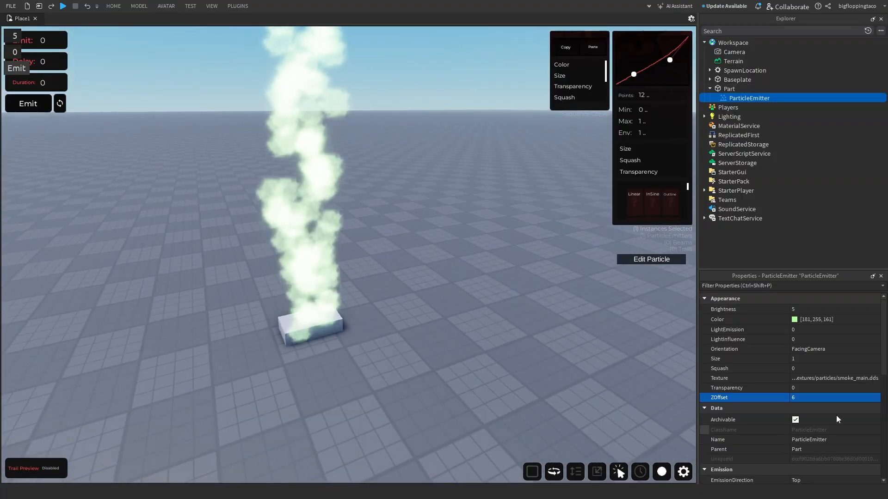
Rename the particle emitter to 4345534'
{"action": "scroll", "coordinate": [832, 411], "scroll_direction": "down", "scroll_amount": 5}
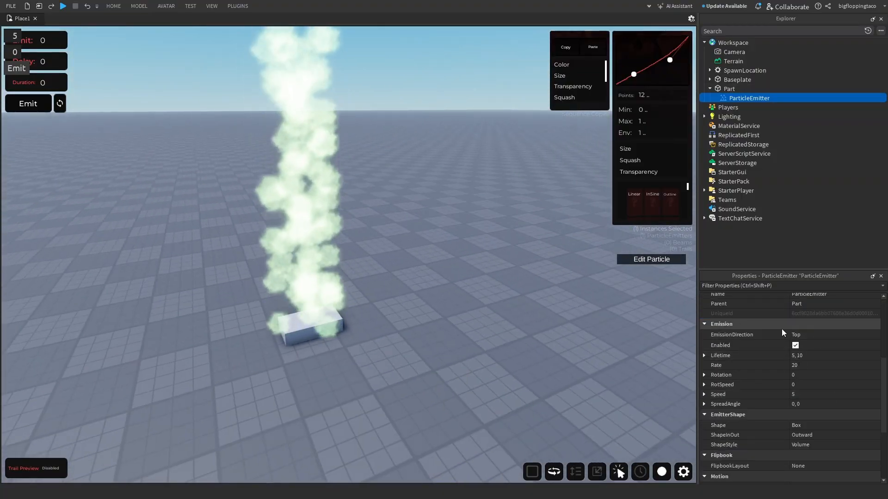
{"action": "scroll", "coordinate": [808, 334], "scroll_direction": "up", "scroll_amount": 1}
{"action": "left_click", "coordinate": [809, 326]}
{"action": "type", "text": "434"}
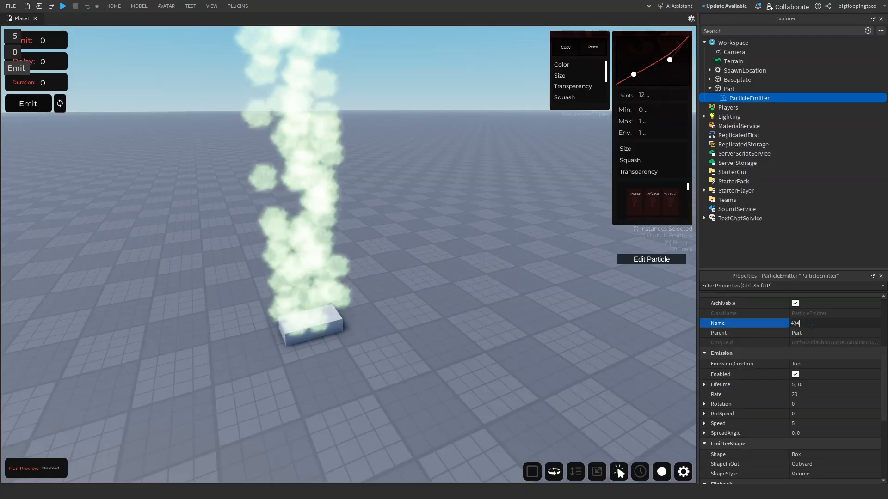
{"action": "type", "text": "5534'"}
{"action": "key", "text": "Return"}
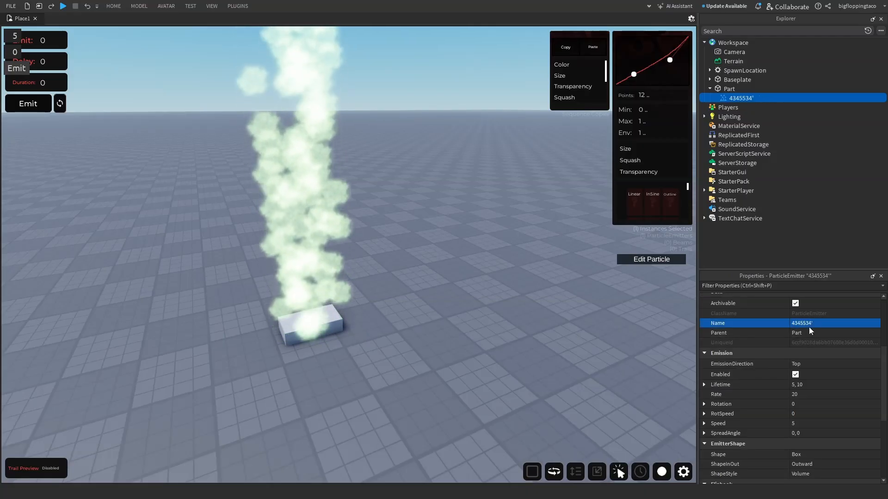
Set the emitter's EmissionDirection to Back and view the smoke leaving the part
{"action": "left_click", "coordinate": [815, 364]}
{"action": "left_click", "coordinate": [815, 365]}
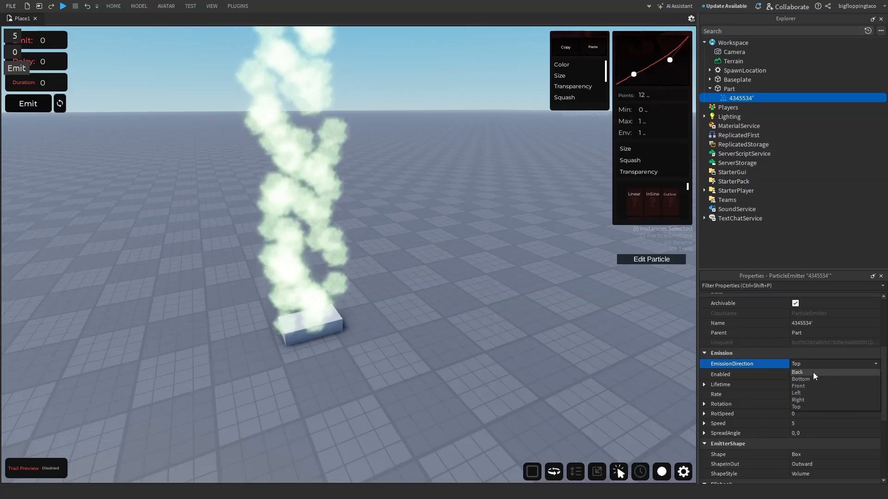
{"action": "left_click", "coordinate": [813, 373]}
{"action": "right_click_drag", "start_coordinate": [507, 360], "coordinate": [508, 360]}
{"action": "scroll", "coordinate": [514, 359], "scroll_direction": "up", "scroll_amount": 4}
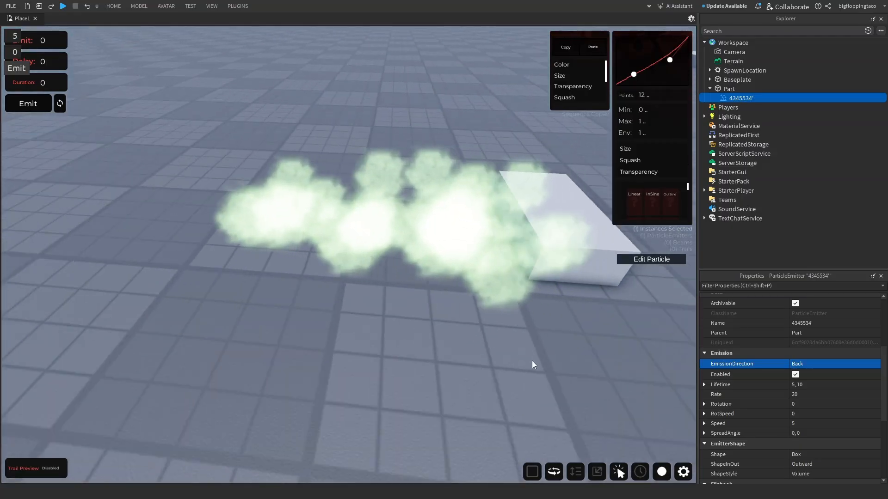
{"action": "key", "text": "s"}
{"action": "key", "text": "d"}
Switch the EmissionDirection to Bottom and inspect the particles around the part
{"action": "left_click", "coordinate": [806, 362]}
{"action": "left_click", "coordinate": [803, 365]}
{"action": "left_click", "coordinate": [803, 376]}
{"action": "right_click_drag", "start_coordinate": [576, 323], "coordinate": [576, 323]}
{"action": "key", "text": "d"}
{"action": "key", "text": "w"}
{"action": "key", "text": "s"}
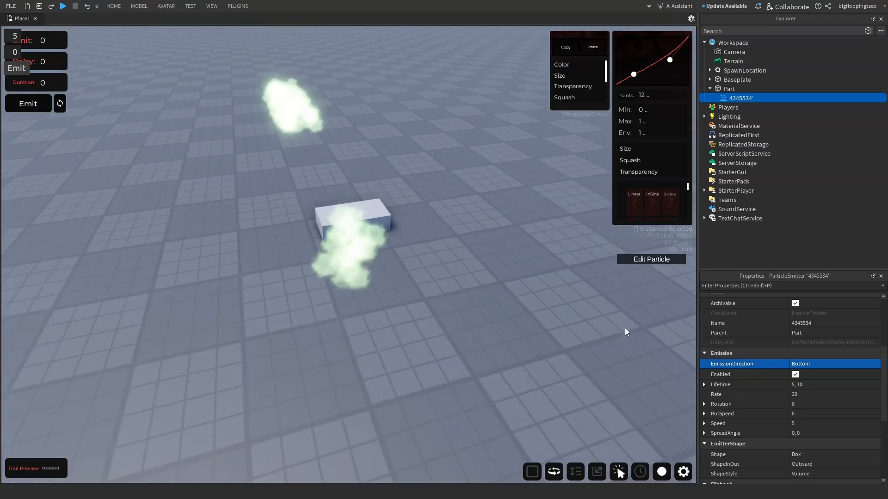
Switch the EmissionDirection to Front and view the smoke from above the part
{"action": "left_click", "coordinate": [811, 363]}
{"action": "left_click", "coordinate": [809, 364]}
{"action": "left_click", "coordinate": [804, 384]}
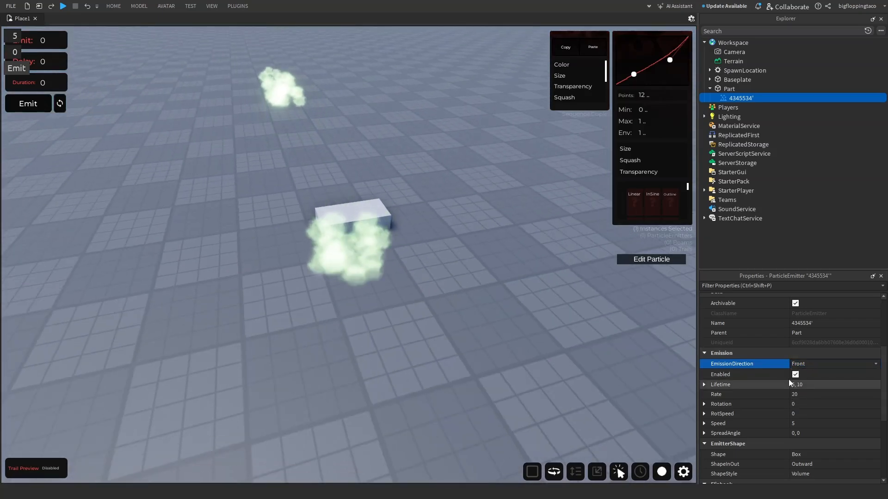
{"action": "right_click_drag", "start_coordinate": [454, 248], "coordinate": [504, 257]}
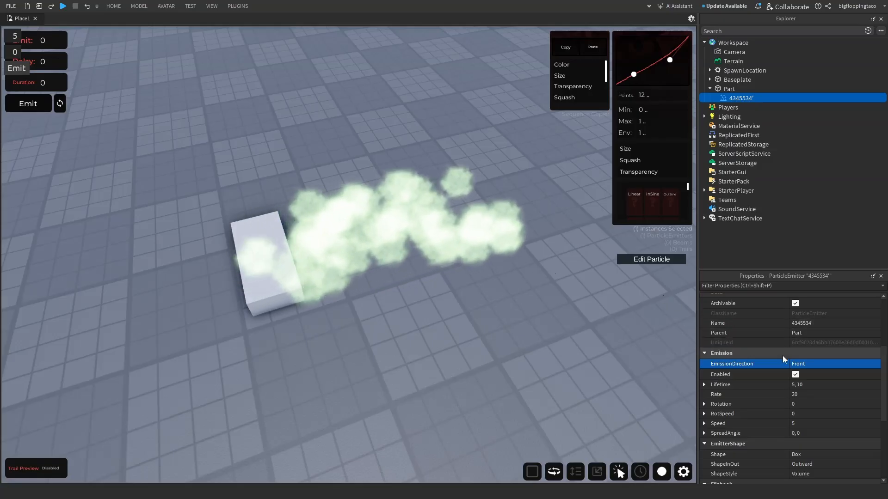
Switch the EmissionDirection to Left and view the particles from a lower angle
{"action": "left_click", "coordinate": [803, 359]}
{"action": "left_click", "coordinate": [809, 362]}
{"action": "left_click", "coordinate": [807, 391]}
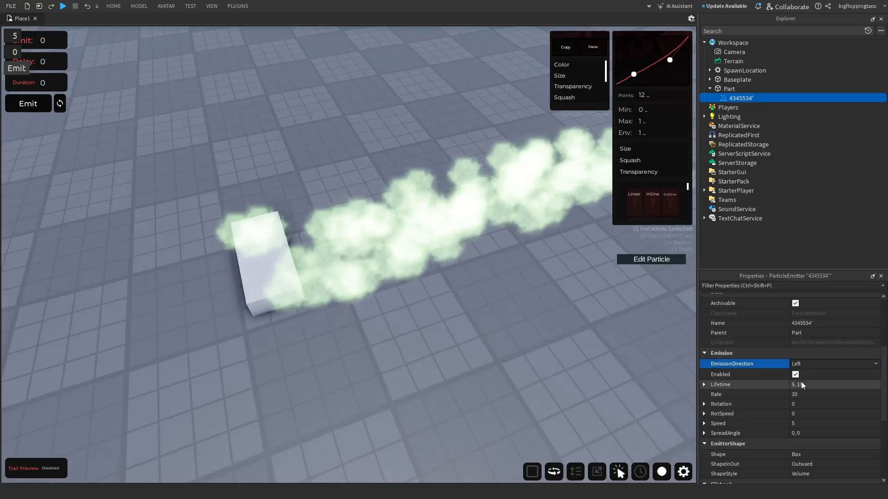
{"action": "right_click_drag", "start_coordinate": [602, 293], "coordinate": [602, 292]}
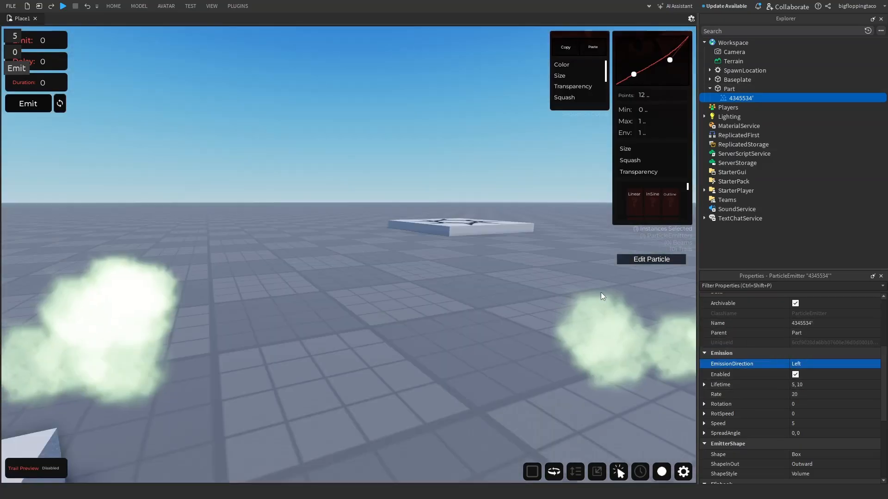
Set the emitter's EmissionDirection to Top and view the particles rising from the part
{"action": "left_click", "coordinate": [804, 365]}
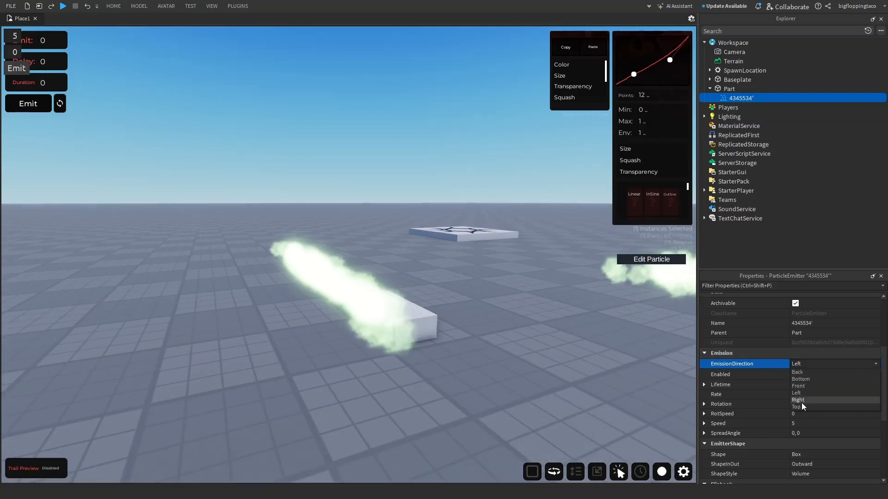
{"action": "left_click", "coordinate": [801, 406]}
{"action": "right_click_drag", "start_coordinate": [415, 257], "coordinate": [414, 256]}
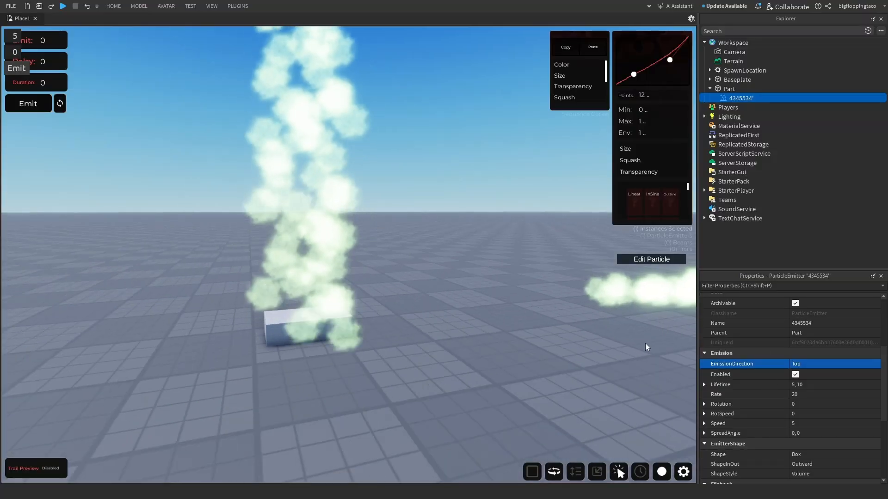
{"action": "right_click_drag", "start_coordinate": [645, 343], "coordinate": [606, 329]}
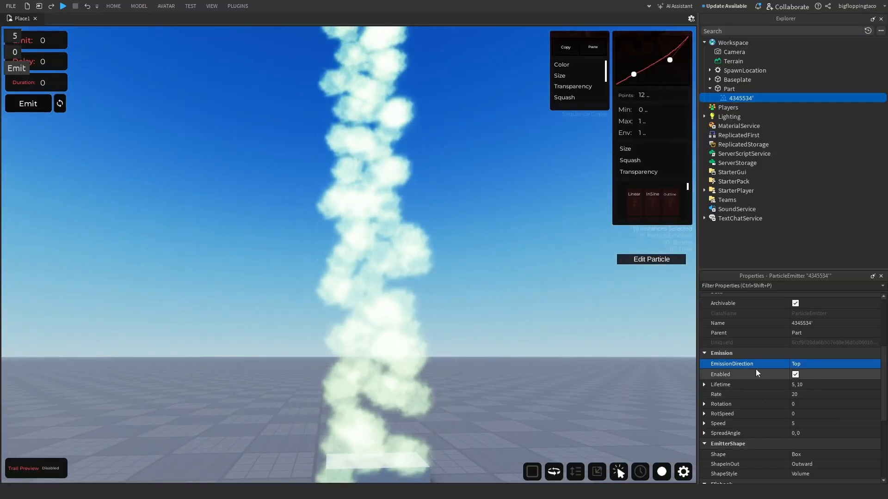
Toggle the emitter's Enabled property off and on, and try a much longer particle Lifetime
{"action": "left_click", "coordinate": [796, 375]}
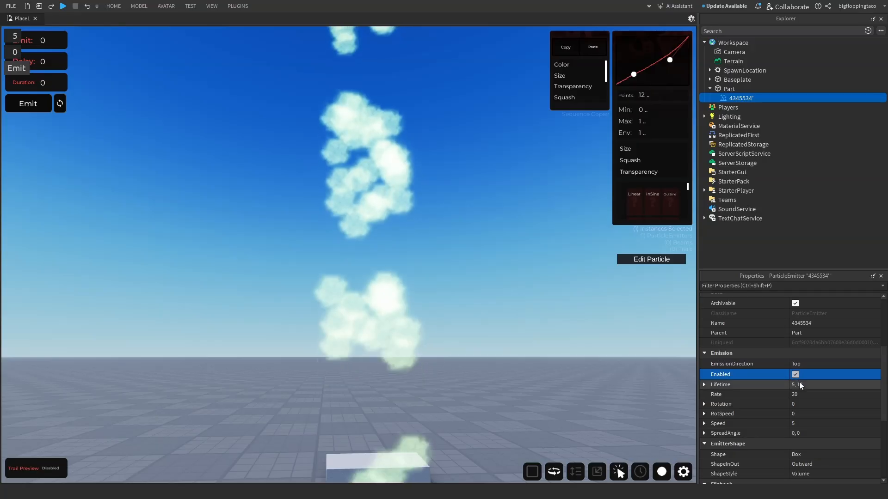
{"action": "left_click", "coordinate": [803, 384]}
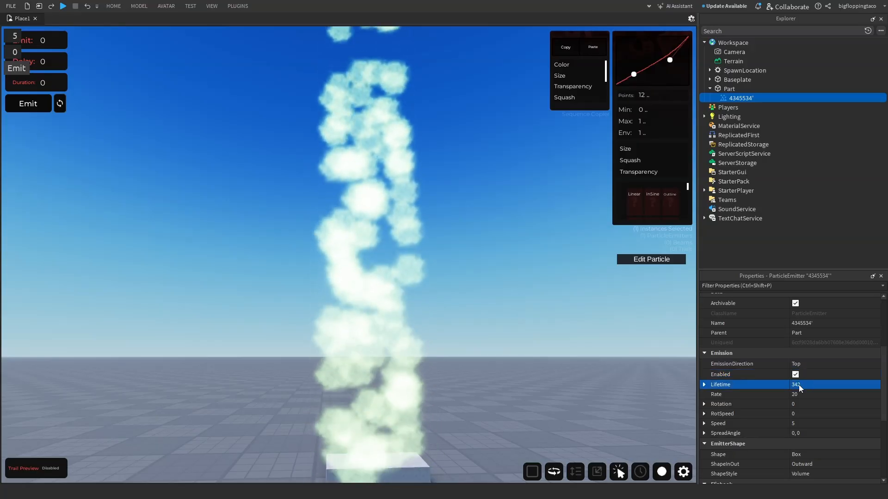
{"action": "scroll", "coordinate": [558, 170], "scroll_direction": "down", "scroll_amount": 4}
{"action": "right_click_drag", "start_coordinate": [559, 170], "coordinate": [559, 170]}
Set the particle Lifetime to 1 and inspect the shortened smoke around the part
{"action": "left_click", "coordinate": [798, 382]}
{"action": "type", "text": "1"}
{"action": "key", "text": "Return"}
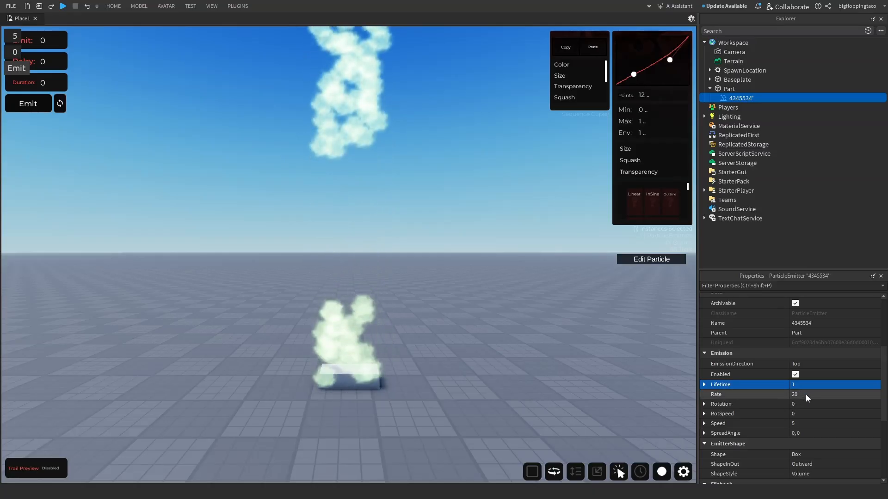
{"action": "key", "text": "f"}
{"action": "right_click_drag", "start_coordinate": [560, 368], "coordinate": [559, 368]}
{"action": "key", "text": "s"}
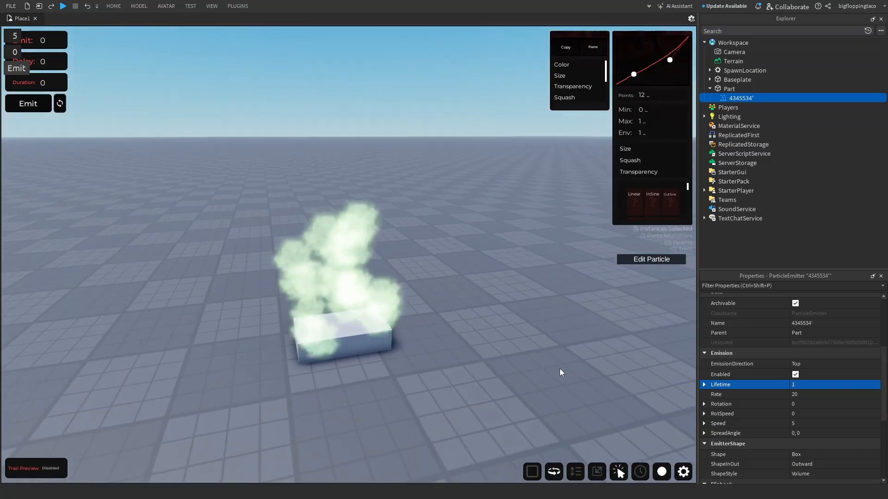
Try an emission Rate of 0.5 for the particles
{"action": "left_click", "coordinate": [789, 396]}
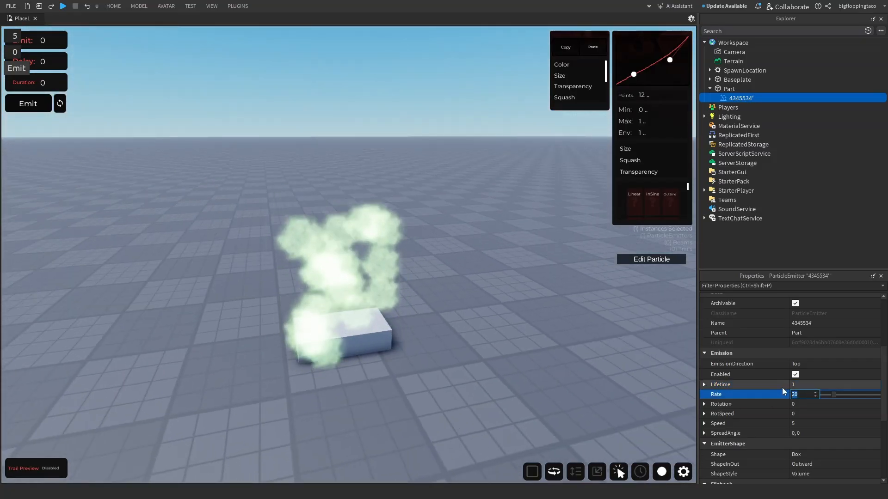
{"action": "type", "text": "0.5"}
{"action": "key", "text": "Return"}
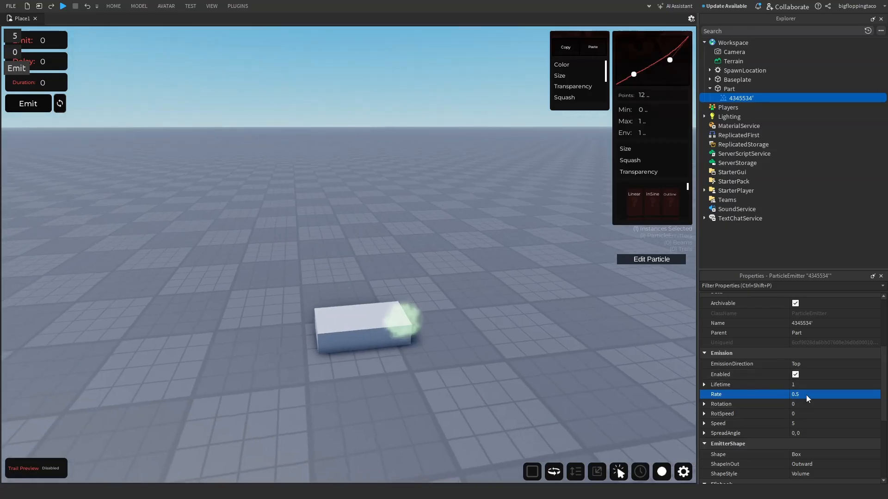
Try an emission Rate of 10000 and inspect the dense particle cloud
{"action": "left_click", "coordinate": [806, 395]}
{"action": "type", "text": "10000"}
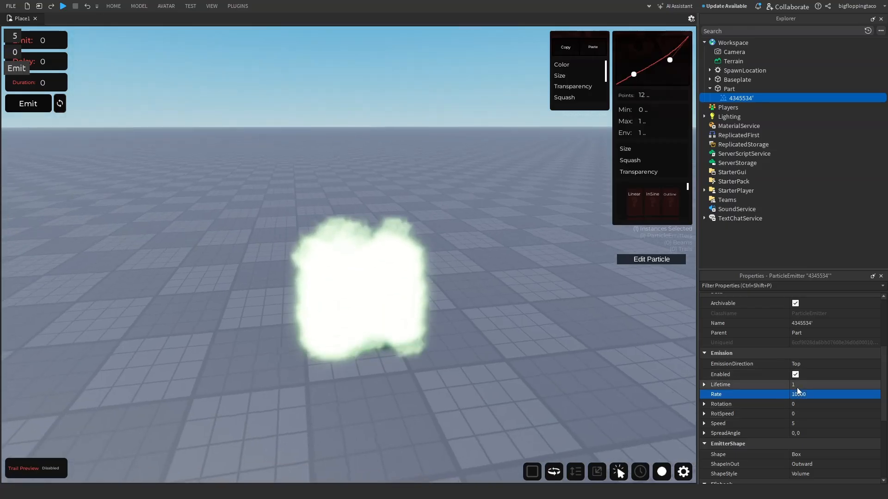
{"action": "type", "text": "w"}
{"action": "right_click_drag", "start_coordinate": [631, 361], "coordinate": [631, 361]}
{"action": "key", "text": "s"}
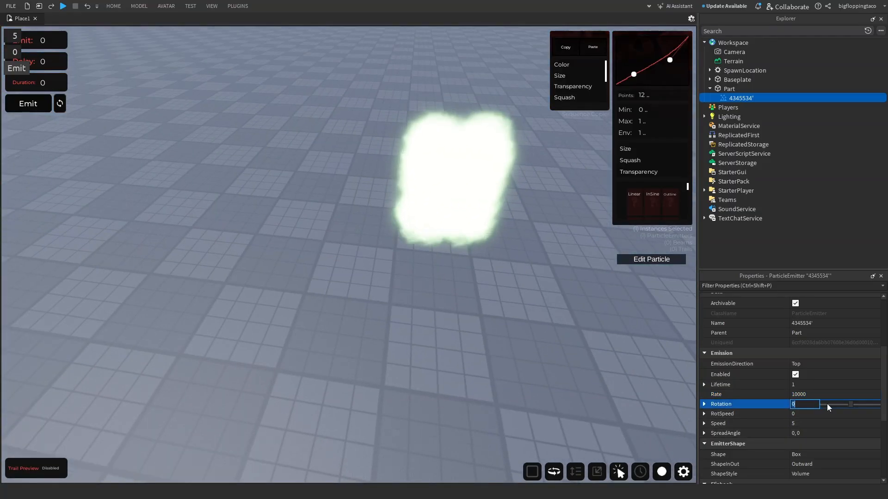
Set the particles' Rotation to 75 and inspect the cloud from near and far
{"action": "left_click_drag", "start_coordinate": [855, 411], "coordinate": [883, 418]}
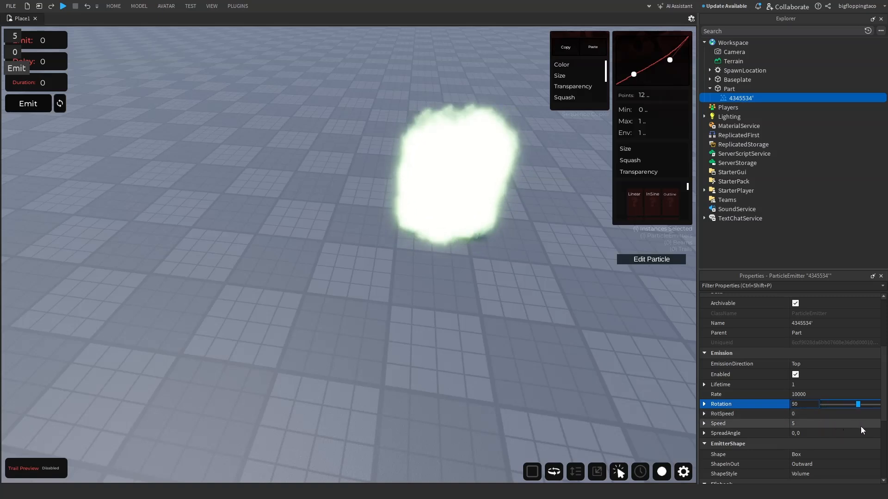
{"action": "left_click_drag", "start_coordinate": [860, 426], "coordinate": [863, 428]}
{"action": "mouse_move", "coordinate": [667, 379]}
{"action": "right_mouse_down"}
{"action": "mouse_move", "coordinate": [690, 386]}
{"action": "mouse_move", "coordinate": [656, 379]}
{"action": "right_mouse_up"}
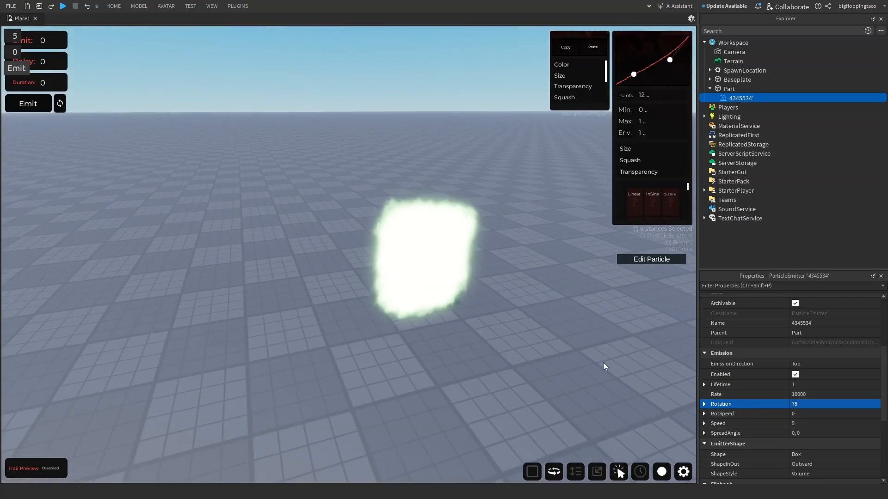
{"action": "scroll", "coordinate": [524, 347], "scroll_direction": "up", "scroll_amount": 5}
{"action": "scroll", "coordinate": [524, 347], "scroll_direction": "down", "scroll_amount": 5}
{"action": "scroll", "coordinate": [563, 362], "scroll_direction": "up", "scroll_amount": 3}
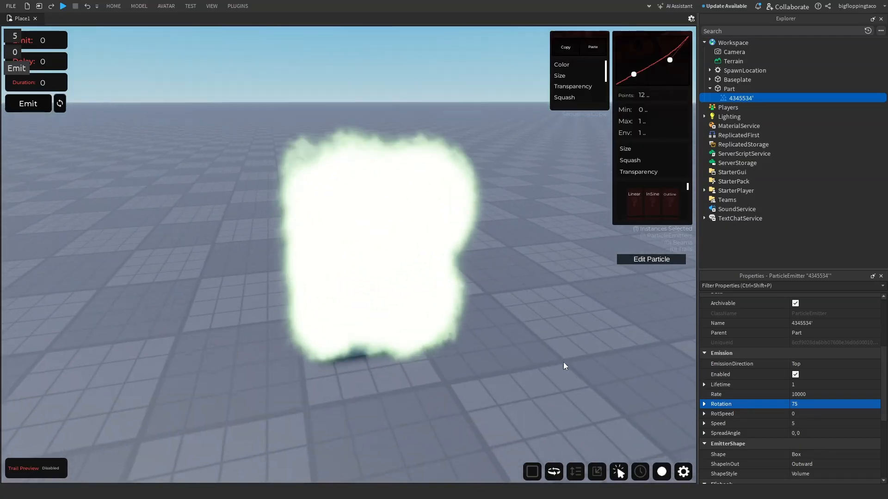
{"action": "right_click_drag", "start_coordinate": [564, 362], "coordinate": [563, 362]}
{"action": "scroll", "coordinate": [564, 362], "scroll_direction": "down", "scroll_amount": 3}
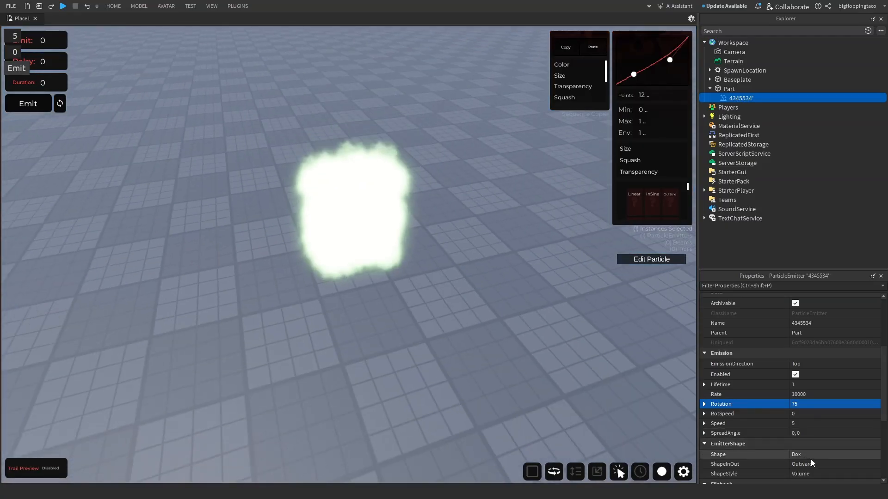
Try a RotSpeed of 360, raise it to 534534, and inspect the particle cloud from several distances
{"action": "left_click", "coordinate": [810, 413]}
{"action": "type", "text": "360"}
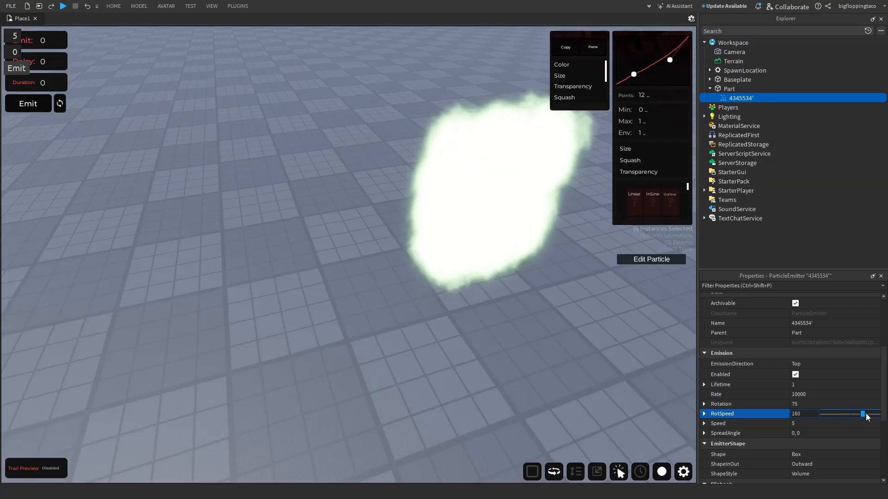
{"action": "key", "text": "Return"}
{"action": "right_click_drag", "start_coordinate": [631, 372], "coordinate": [631, 373]}
{"action": "scroll", "coordinate": [631, 373], "scroll_direction": "up", "scroll_amount": 2}
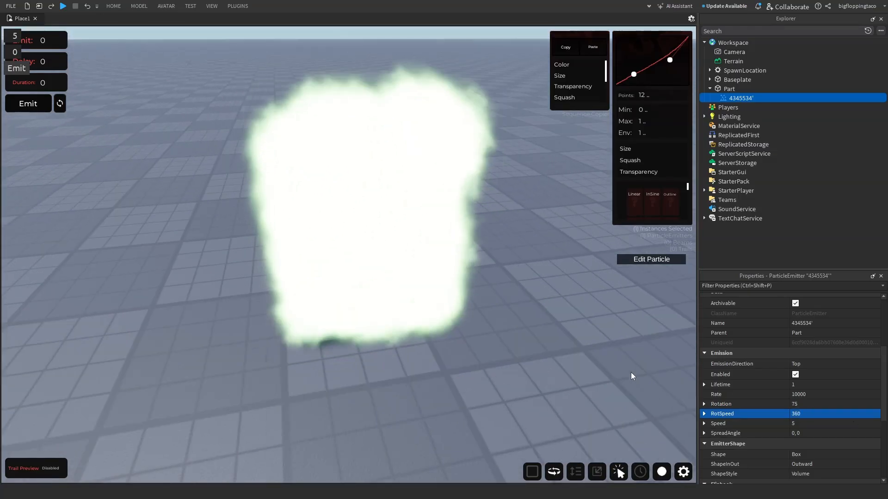
{"action": "scroll", "coordinate": [631, 372], "scroll_direction": "down", "scroll_amount": 2}
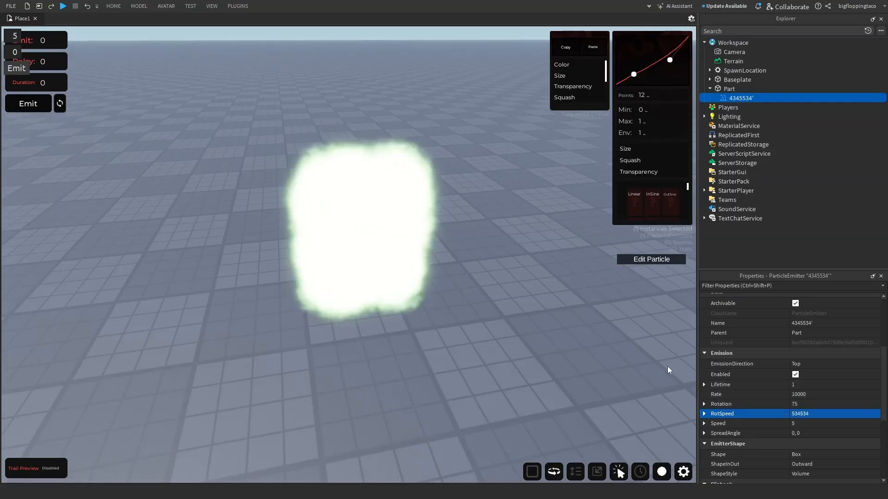
{"action": "key", "text": "w"}
{"action": "right_click_drag", "start_coordinate": [577, 318], "coordinate": [577, 322]}
{"action": "key", "text": "s"}
{"action": "key", "text": "w"}
Set the emitter's Speed to 15 and its Rate to 15
{"action": "left_click", "coordinate": [796, 423]}
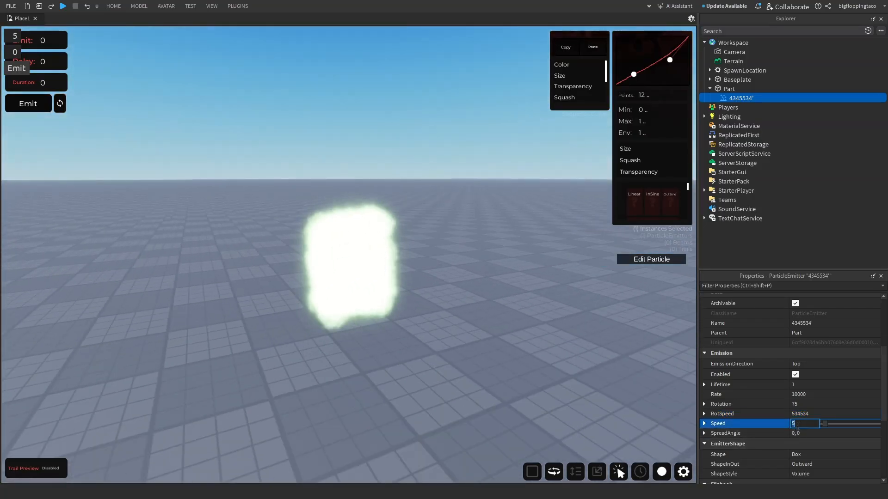
{"action": "right_click_drag", "start_coordinate": [572, 331], "coordinate": [572, 331]}
{"action": "left_click", "coordinate": [812, 394]}
{"action": "type", "text": "15"}
{"action": "key", "text": "Return"}
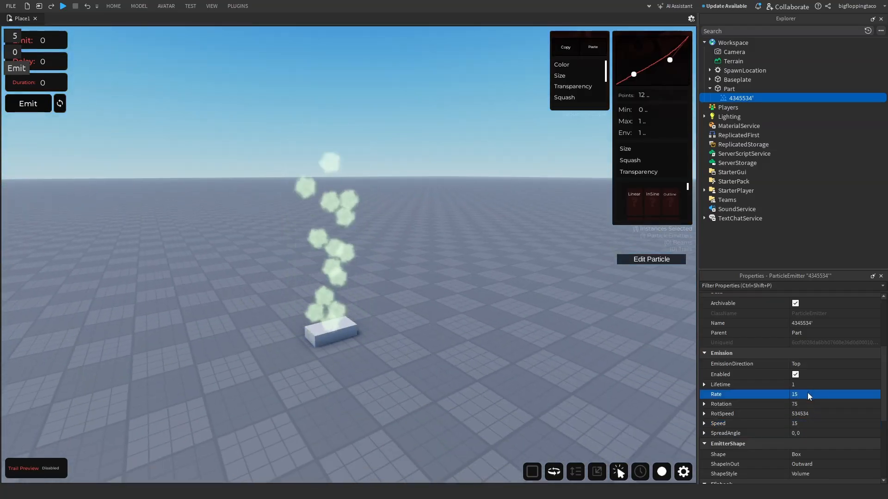
Try a particle Speed of 33 and view the whole column from farther away
{"action": "left_click", "coordinate": [807, 424]}
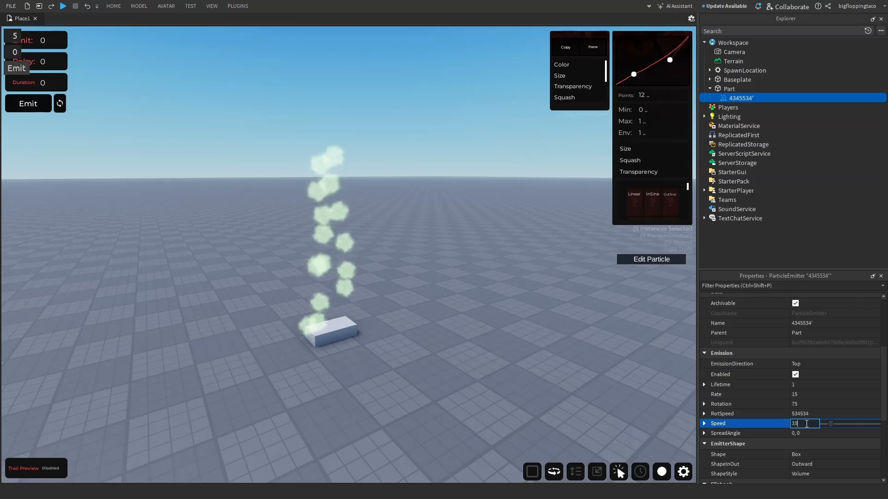
{"action": "type", "text": "33"}
{"action": "key", "text": "Return"}
{"action": "right_click_drag", "start_coordinate": [540, 316], "coordinate": [540, 315]}
{"action": "key", "text": "s"}
Try a particle Speed of 534, restore Speed to 5, and view the part from above
{"action": "left_click", "coordinate": [797, 425]}
{"action": "type", "text": "534"}
{"action": "key", "text": "Return"}
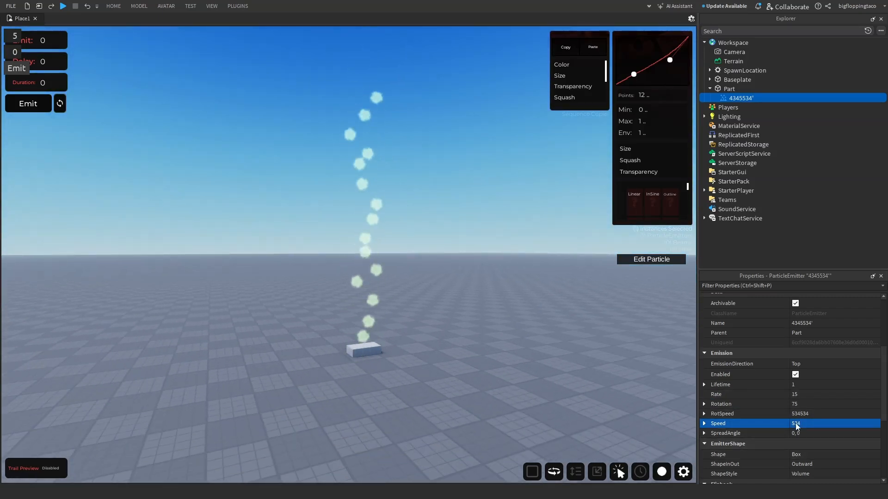
{"action": "right_click_drag", "start_coordinate": [374, 280], "coordinate": [374, 280]}
{"action": "right_click_drag", "start_coordinate": [659, 384], "coordinate": [658, 383]}
{"action": "key", "text": "w"}
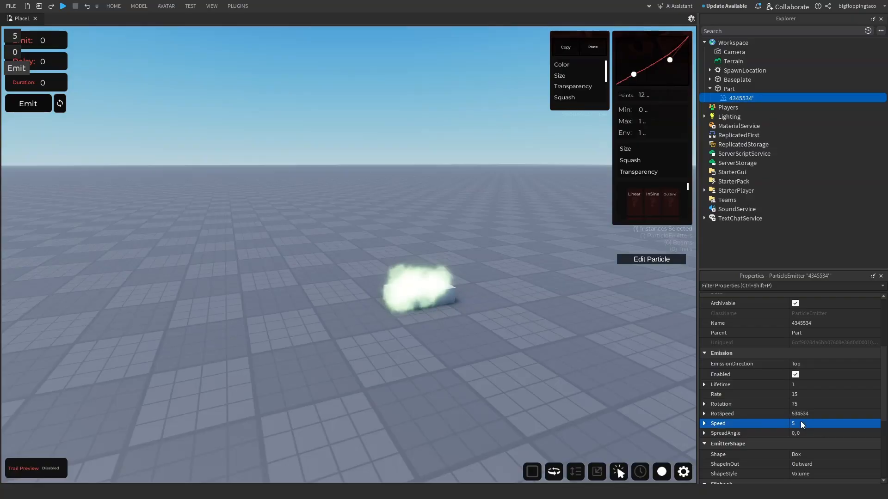
{"action": "key", "text": "w"}
{"action": "mouse_move", "coordinate": [581, 363]}
{"action": "right_mouse_down"}
{"action": "mouse_move", "coordinate": [578, 381]}
{"action": "mouse_move", "coordinate": [580, 363]}
{"action": "right_mouse_up"}
{"action": "scroll", "coordinate": [581, 363], "scroll_direction": "down", "scroll_amount": 3}
Set the SpreadAngle to 30, 30 and view the spreading particles from the side
{"action": "left_click", "coordinate": [807, 433]}
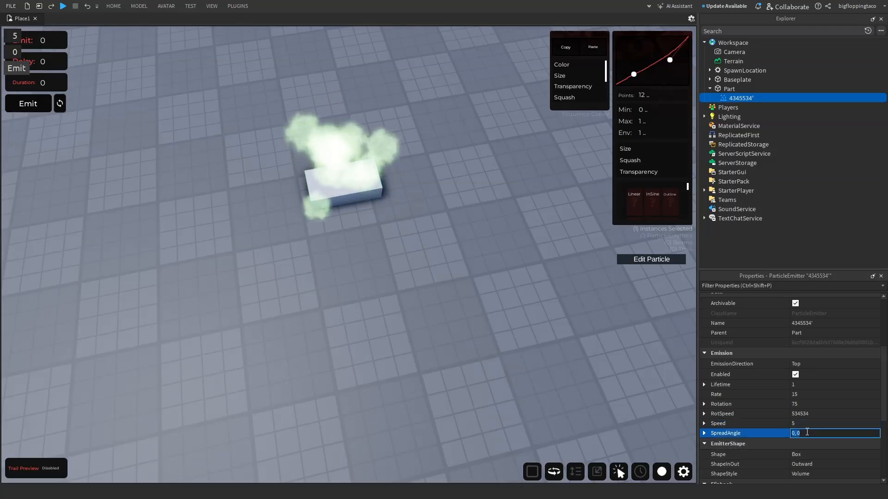
{"action": "type", "text": "30"}
{"action": "key", "text": "Return"}
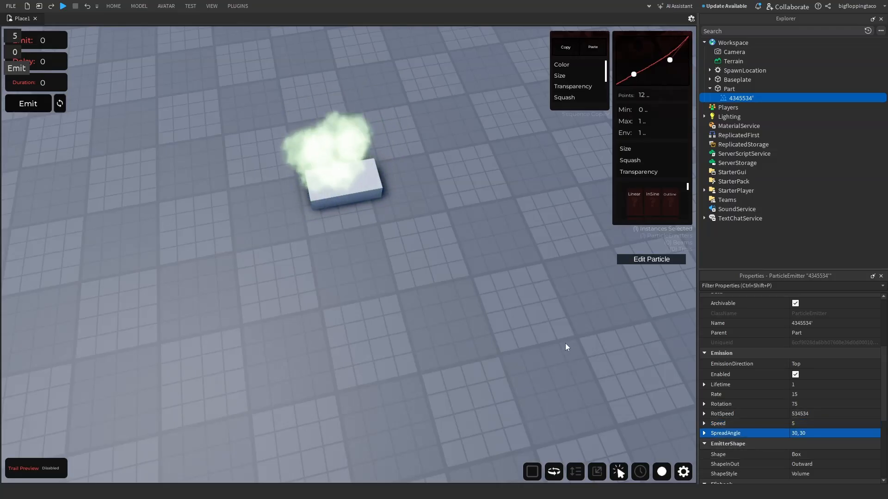
{"action": "key", "text": "w"}
{"action": "right_click_drag", "start_coordinate": [559, 344], "coordinate": [558, 341]}
{"action": "key", "text": "s"}
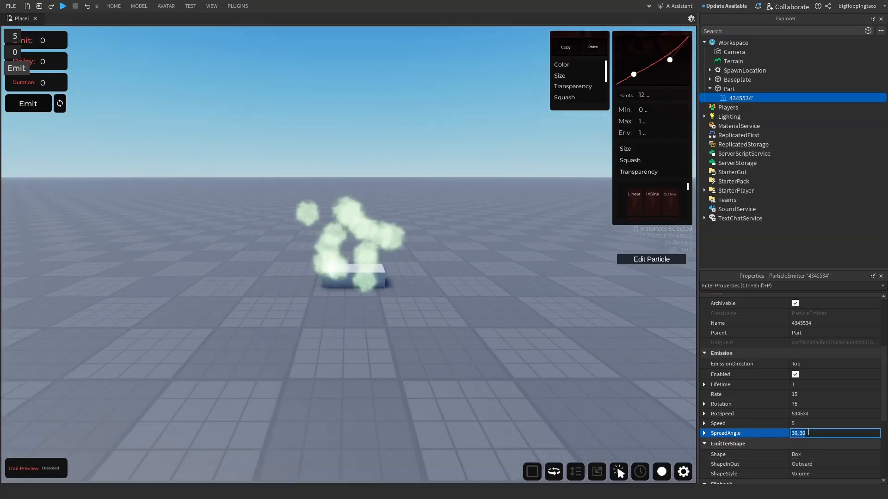
Try SpreadAngle values of 60, 60 and 10, 60, and compare how the particles spread
{"action": "type", "text": "60"}
{"action": "key", "text": "Return"}
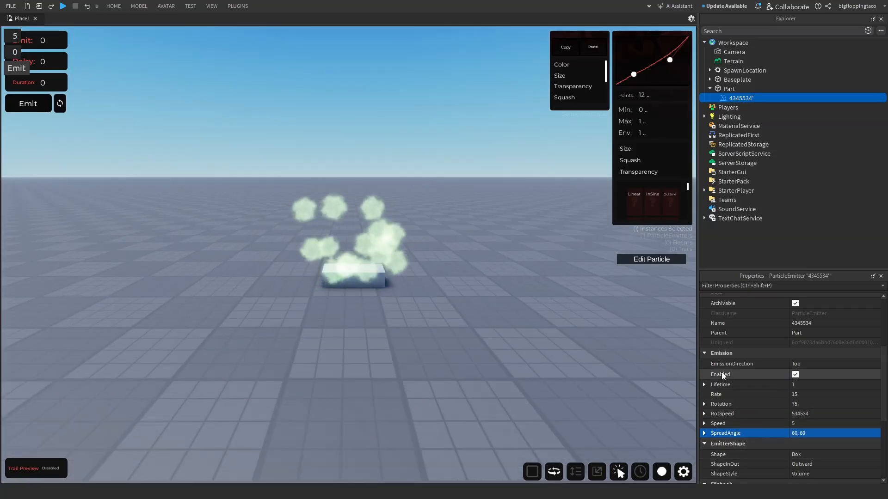
{"action": "left_click", "coordinate": [798, 432]}
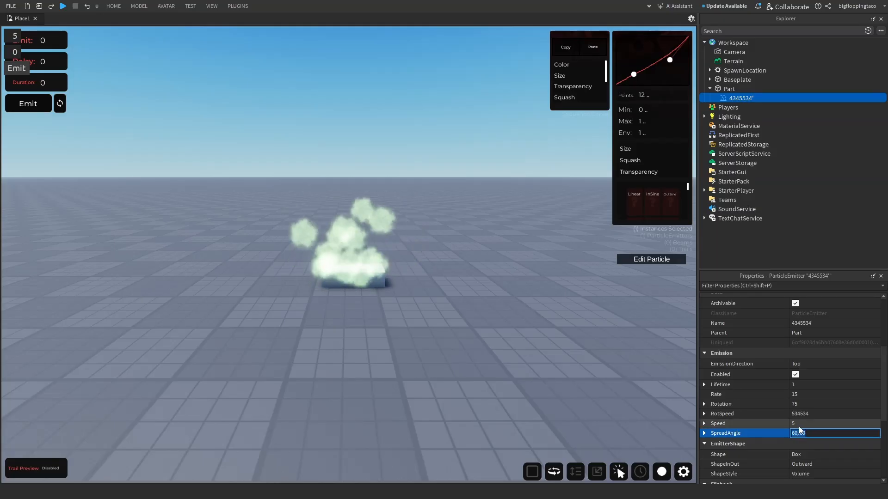
{"action": "type", "text": "10, 60"}
{"action": "key", "text": "Return"}
{"action": "right_click_drag", "start_coordinate": [573, 308], "coordinate": [582, 312]}
Try a SpreadAngle of -20, 80 and view the particles around the part
{"action": "left_click", "coordinate": [798, 433]}
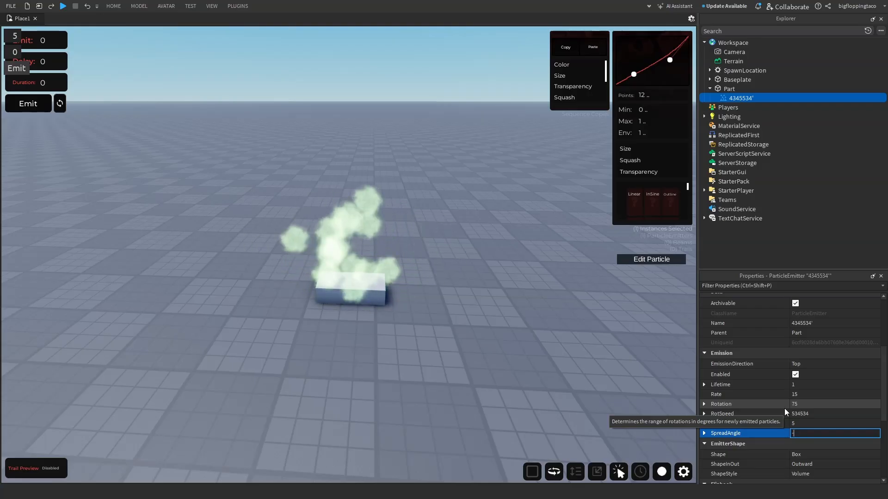
{"action": "type", "text": "-20,"}
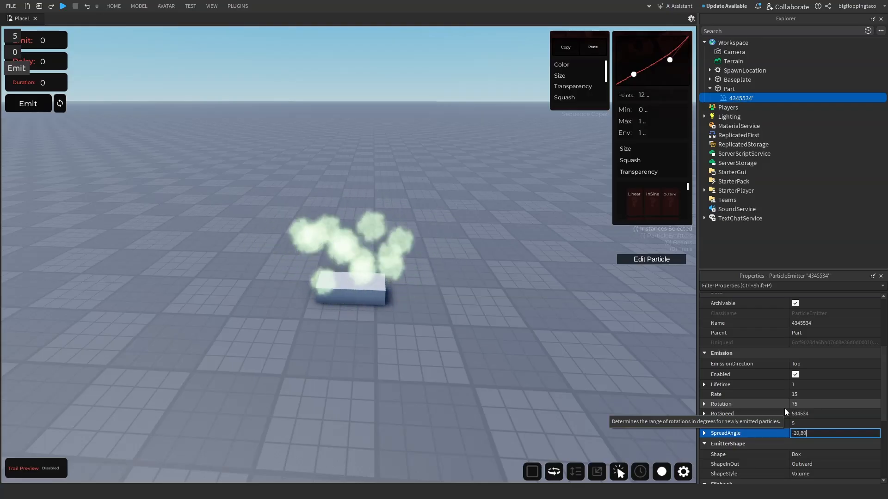
{"action": "type", "text": " 80"}
{"action": "key", "text": "Return"}
{"action": "right_click_drag", "start_coordinate": [431, 191], "coordinate": [429, 187]}
Set the emitter's SpreadAngle to 5, 5
{"action": "left_click", "coordinate": [815, 433]}
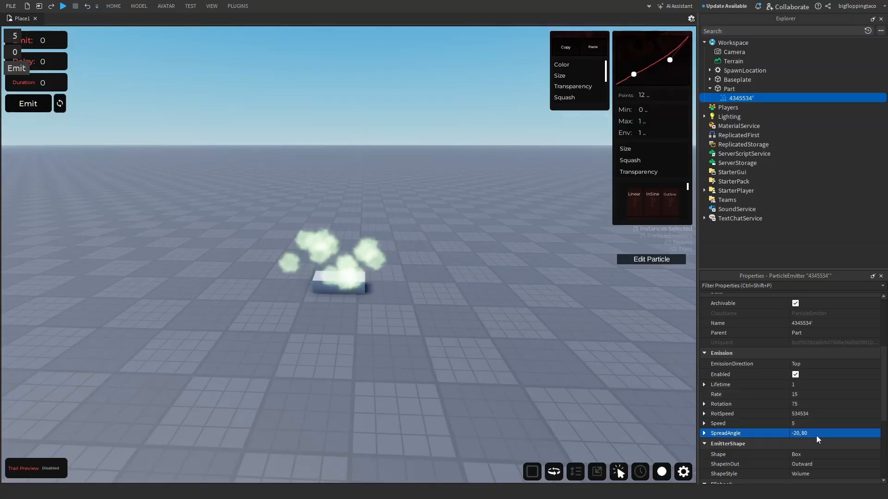
{"action": "type", "text": "5, 5"}
{"action": "key", "text": "Return"}
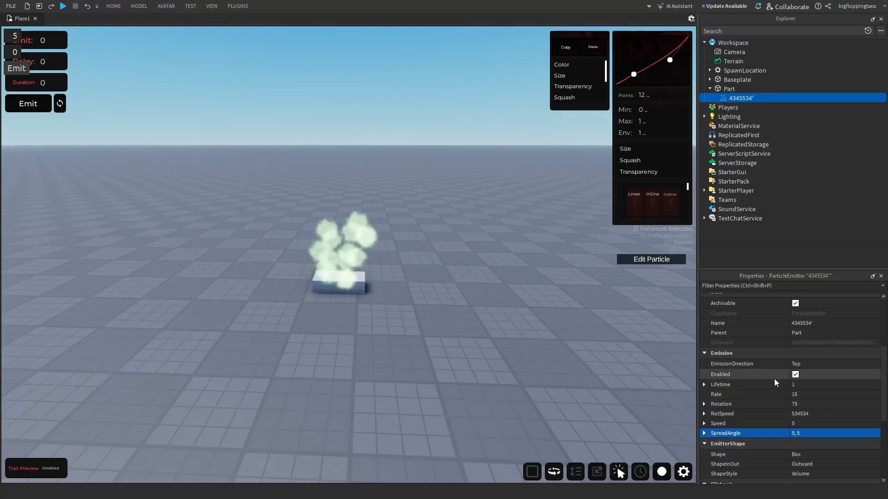
Change the emitter's Shape to Cylinder and inspect the emission around the part
{"action": "scroll", "coordinate": [776, 359], "scroll_direction": "down", "scroll_amount": 5}
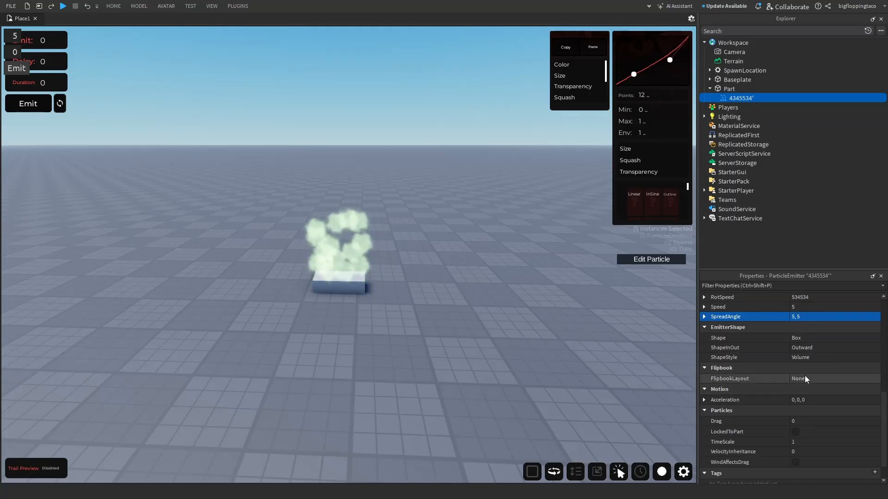
{"action": "left_click", "coordinate": [803, 343]}
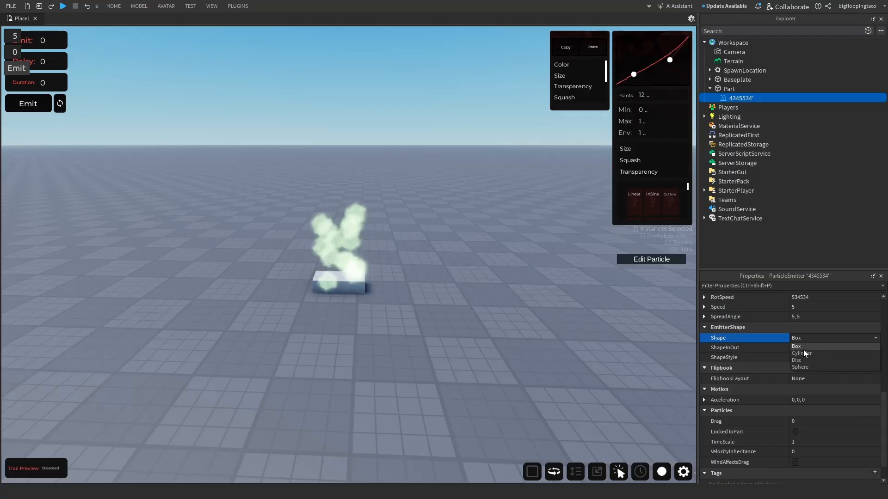
{"action": "left_click", "coordinate": [809, 354]}
{"action": "scroll", "coordinate": [383, 237], "scroll_direction": "up", "scroll_amount": 3}
{"action": "right_click_drag", "start_coordinate": [383, 246], "coordinate": [492, 304]}
{"action": "scroll", "coordinate": [517, 331], "scroll_direction": "up", "scroll_amount": 5}
{"action": "scroll", "coordinate": [498, 314], "scroll_direction": "down", "scroll_amount": 5}
Change the emitter's Shape to Disc and set the part's Size to 5, 1, 5
{"action": "left_click", "coordinate": [809, 339]}
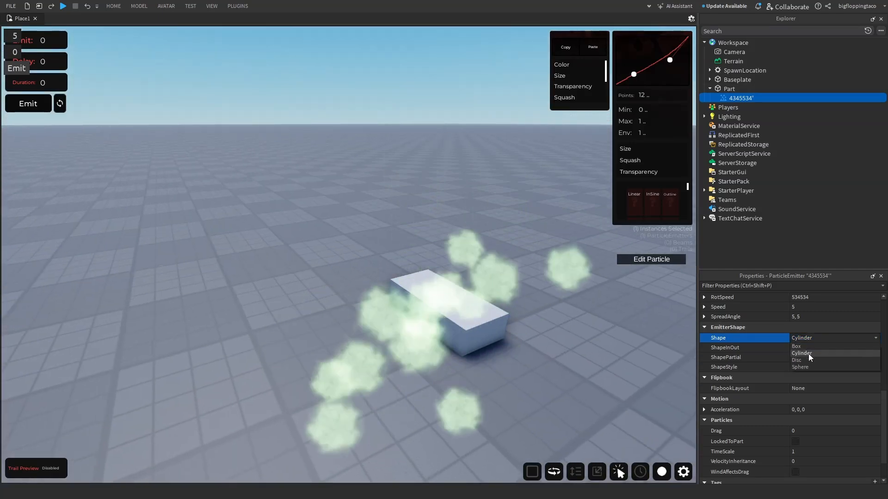
{"action": "left_click", "coordinate": [801, 360]}
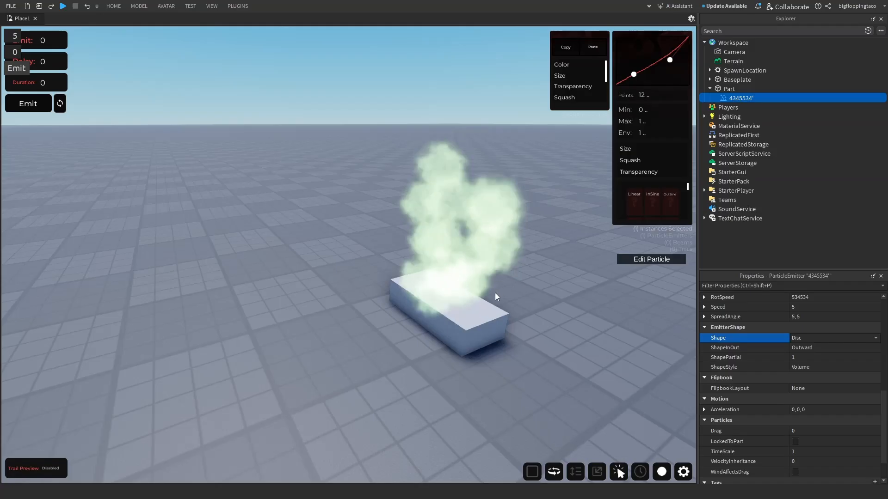
{"action": "left_click", "coordinate": [490, 306]}
{"action": "scroll", "coordinate": [833, 331], "scroll_direction": "up", "scroll_amount": 3}
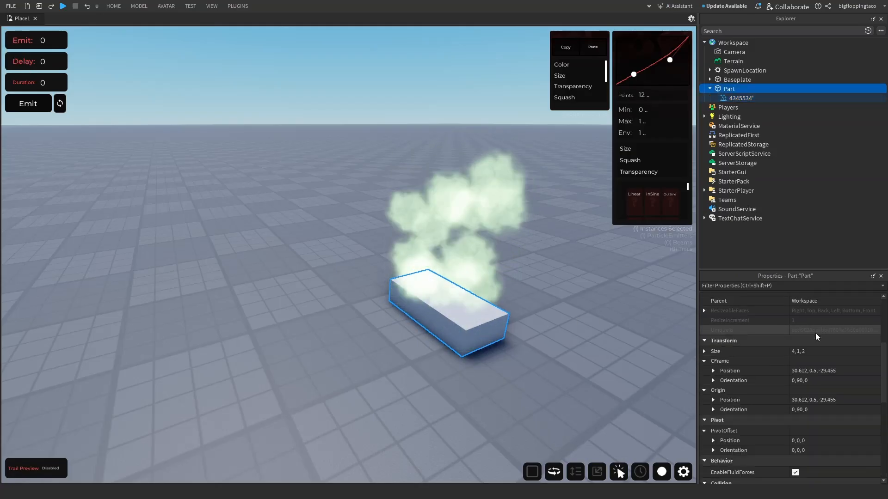
{"action": "left_click", "coordinate": [815, 351]}
{"action": "type", "text": "4, 1, 5"}
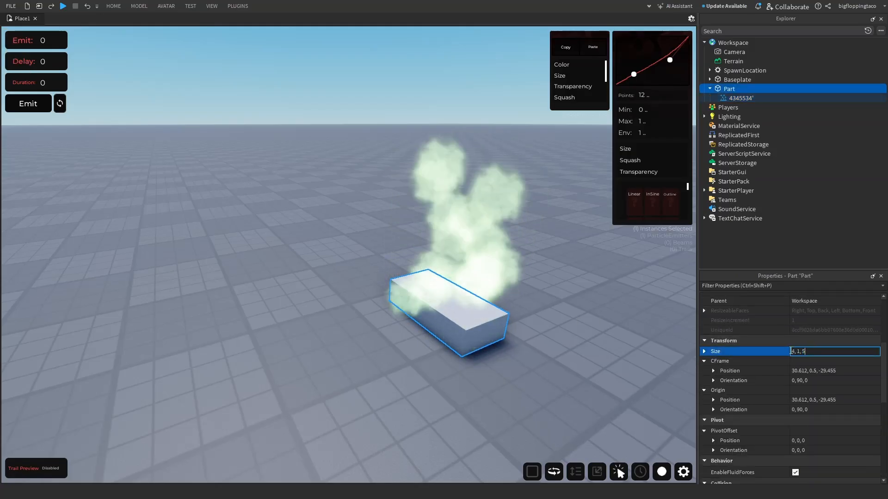
{"action": "key", "text": "Return"}
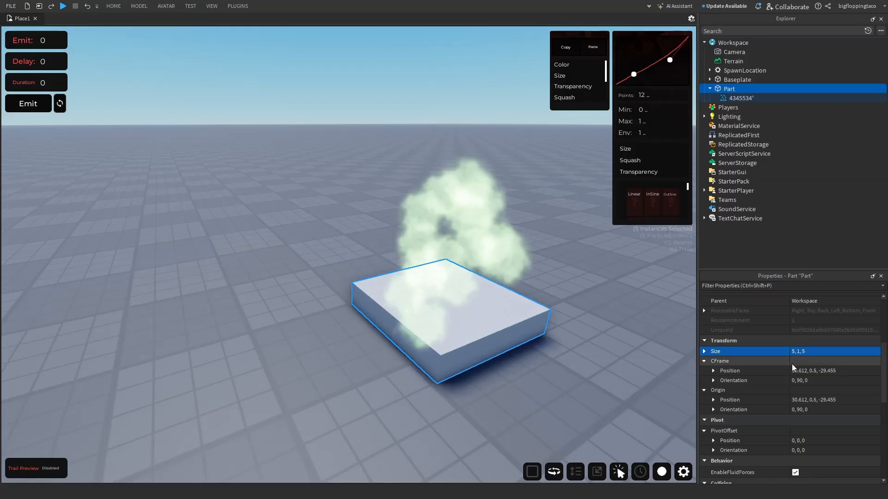
Set the particle emitter's Size to 0.5 and its Rate to 534534
{"action": "right_click_drag", "start_coordinate": [575, 297], "coordinate": [574, 292]}
{"action": "left_click", "coordinate": [744, 99]}
{"action": "scroll", "coordinate": [805, 367], "scroll_direction": "up", "scroll_amount": 4}
{"action": "left_click", "coordinate": [805, 359]}
{"action": "type", "text": "0.5"}
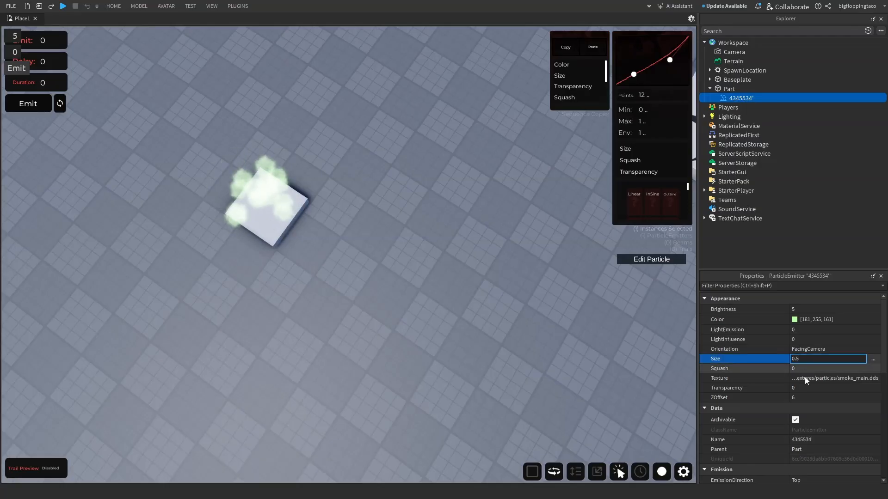
{"action": "key", "text": "Return"}
{"action": "scroll", "coordinate": [811, 397], "scroll_direction": "down", "scroll_amount": 4}
{"action": "left_click", "coordinate": [806, 396]}
{"action": "type", "text": "534534"}
{"action": "key", "text": "Return"}
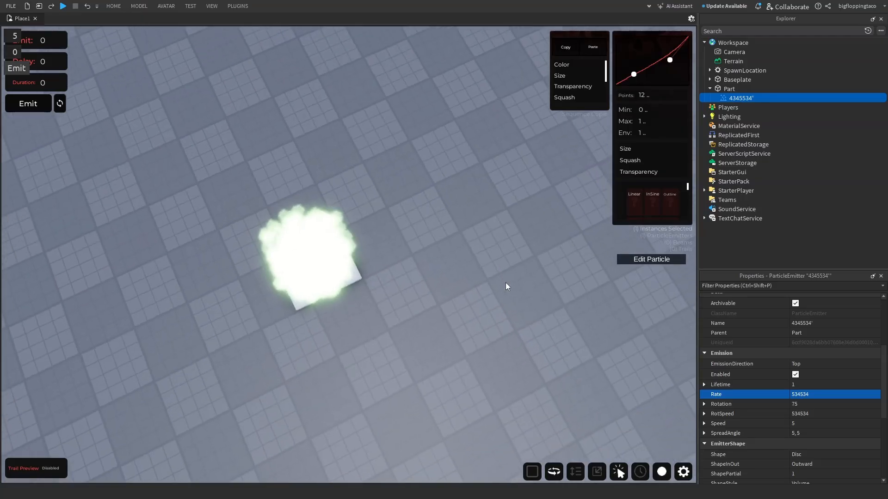
Color both the Part and the Baseplate Really black and set their Material to Neon
{"action": "right_click_drag", "start_coordinate": [506, 282], "coordinate": [506, 279]}
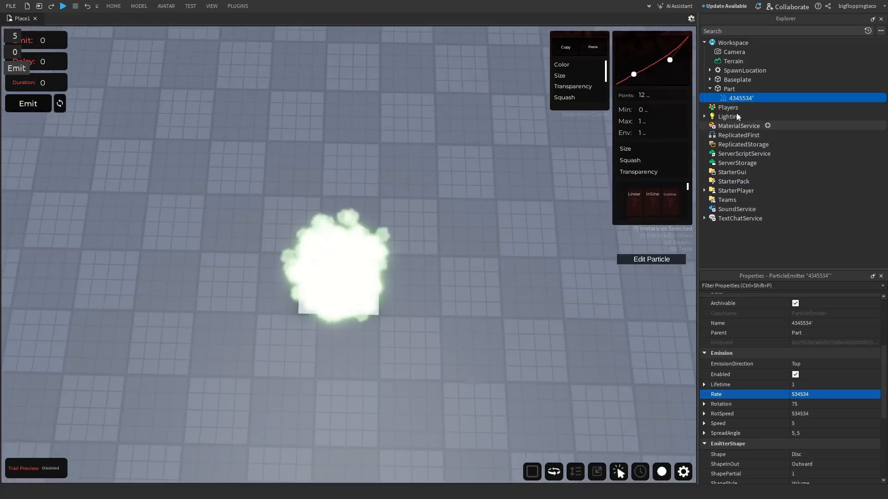
{"action": "left_click", "coordinate": [740, 88]}
{"action": "left_click", "coordinate": [730, 80], "text": "ctrl"}
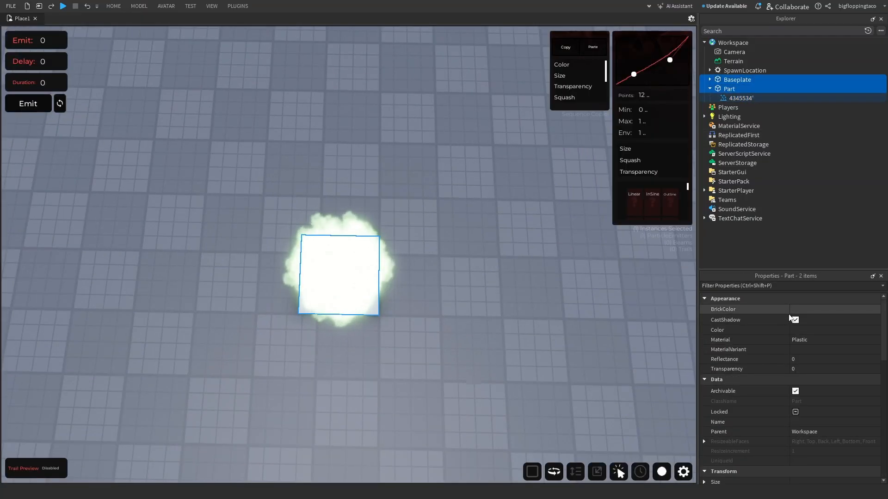
{"action": "left_click", "coordinate": [793, 310]}
{"action": "left_click", "coordinate": [721, 471]}
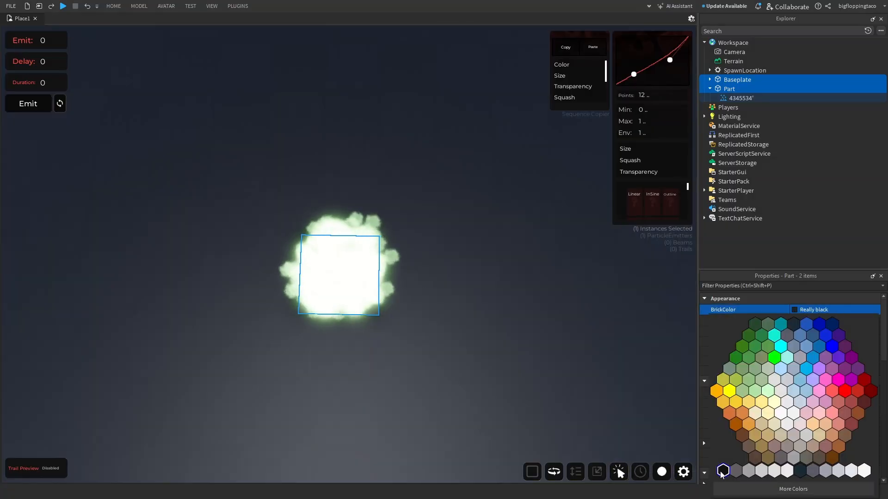
{"action": "right_click_drag", "start_coordinate": [482, 250], "coordinate": [482, 250]}
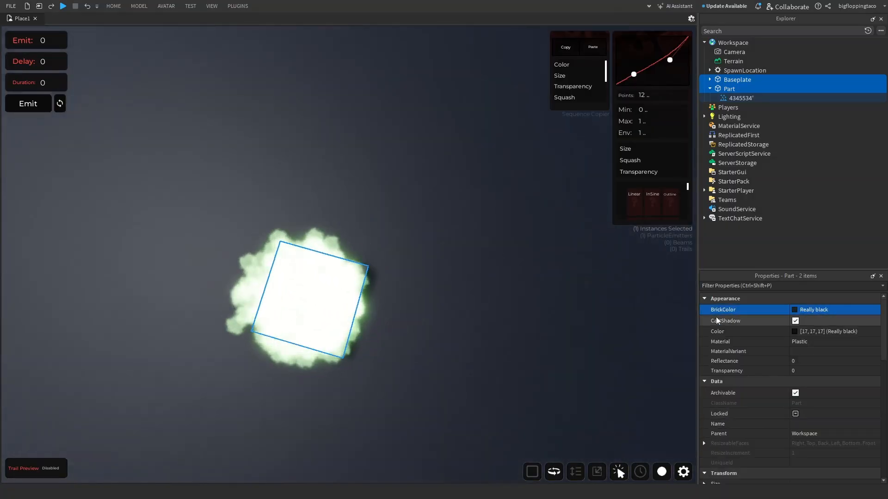
{"action": "key", "text": "s"}
{"action": "key", "text": "a"}
{"action": "key", "text": "n"}
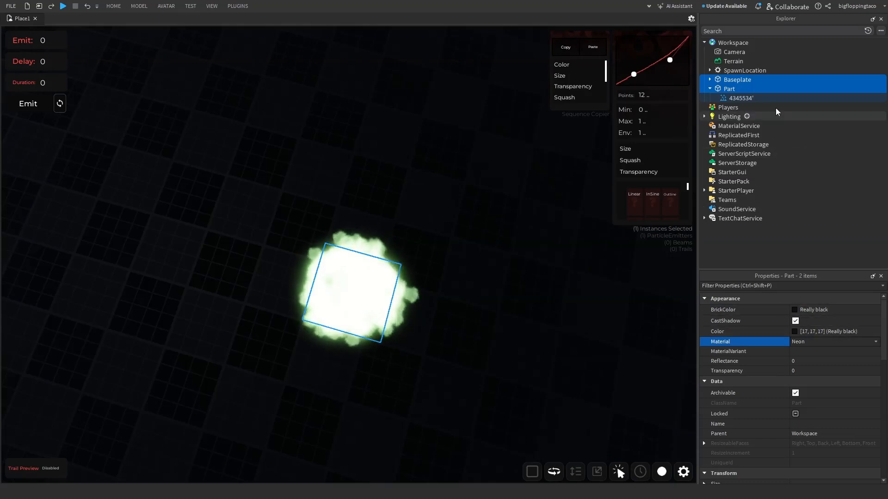
Reduce the particle emitter's Size to 0.2
{"action": "left_click", "coordinate": [738, 98]}
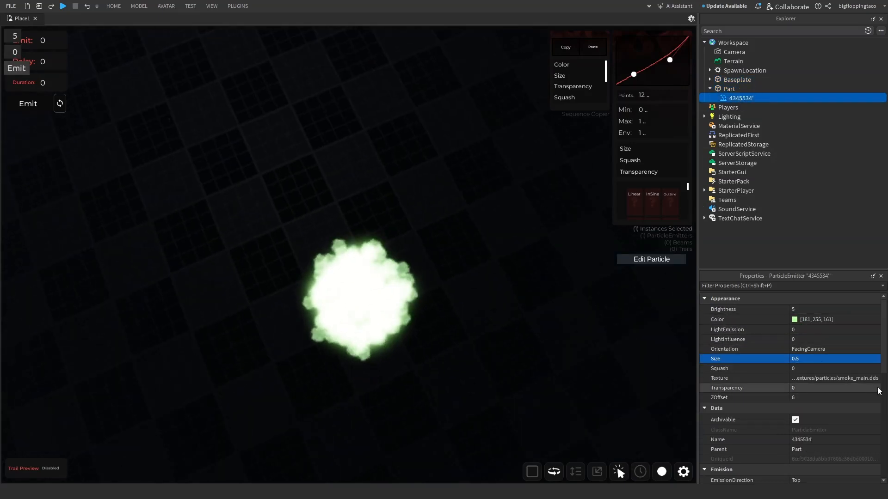
{"action": "left_click", "coordinate": [806, 359]}
{"action": "type", "text": "0.2"}
{"action": "key", "text": "Return"}
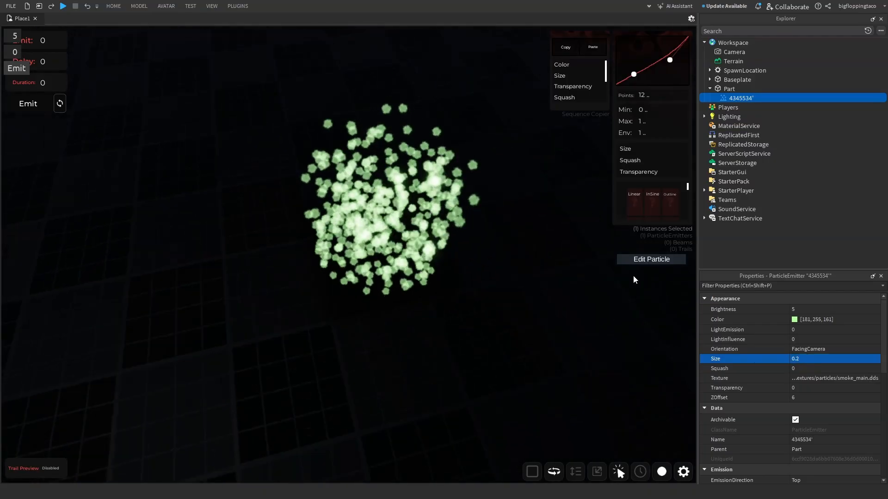
Try fifteen duplicates of the particle emitter inside the part for a denser emission, and delete the copies
{"action": "key", "text": "ctrl+d"}
{"action": "key", "text": "ctrl+d"}
{"action": "key", "text": "ctrl+d"}
{"action": "key", "text": "ctrl+d"}
{"action": "key", "text": "ctrl+d"}
{"action": "key", "text": "ctrl+d"}
{"action": "key", "text": "ctrl+d"}
{"action": "key", "text": "ctrl+d"}
{"action": "key", "text": "ctrl+d"}
{"action": "key", "text": "ctrl+d"}
{"action": "key", "text": "ctrl+d"}
{"action": "key", "text": "ctrl+d"}
{"action": "key", "text": "ctrl+d"}
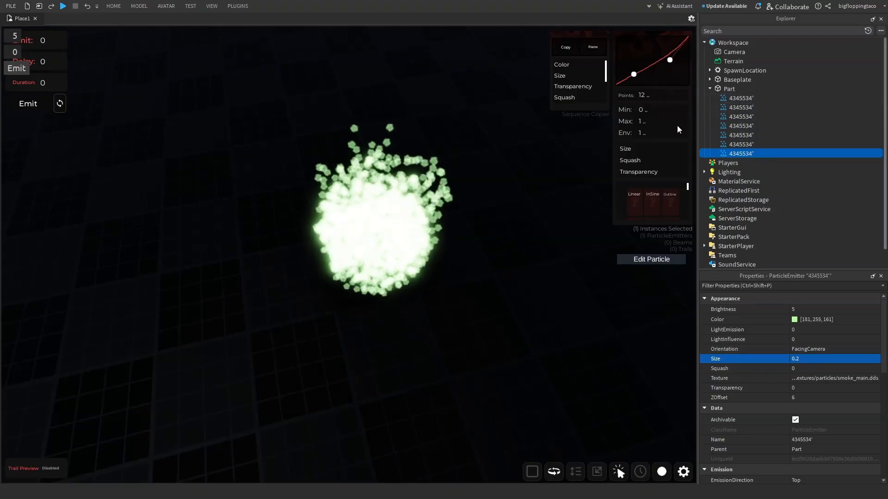
{"action": "key", "text": "ctrl+d"}
{"action": "key", "text": "ctrl+d"}
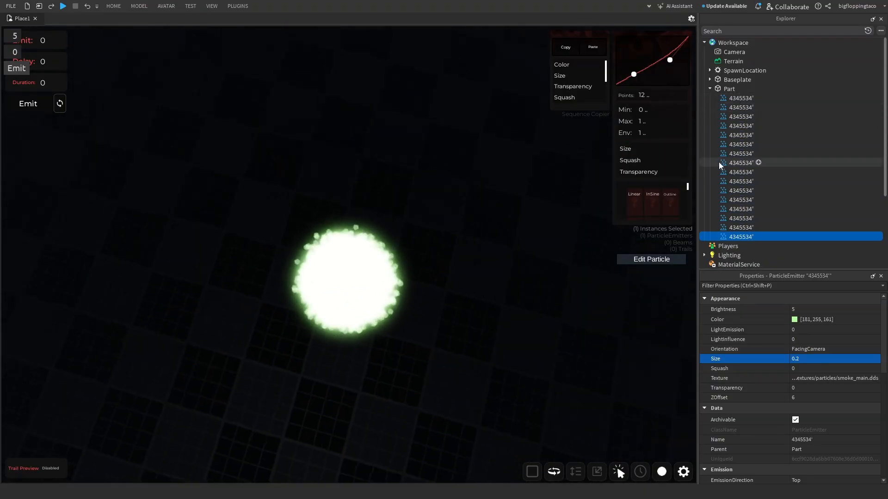
{"action": "left_click", "coordinate": [738, 107], "text": "shift"}
{"action": "key", "text": "Delete"}
Scale the part up in height and set its Size to 5, 5, 5
{"action": "right_click_drag", "start_coordinate": [557, 142], "coordinate": [556, 141]}
{"action": "scroll", "coordinate": [502, 204], "scroll_direction": "up", "scroll_amount": 4}
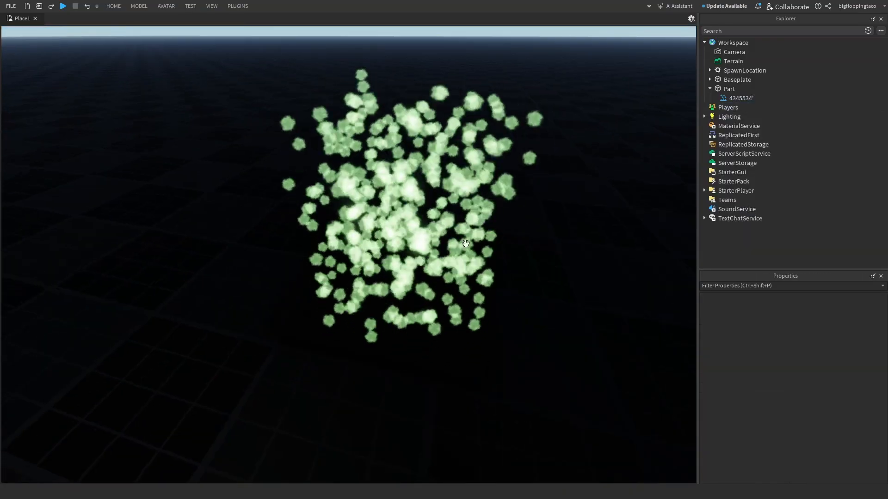
{"action": "left_click", "coordinate": [466, 260]}
{"action": "left_click", "coordinate": [115, 6]}
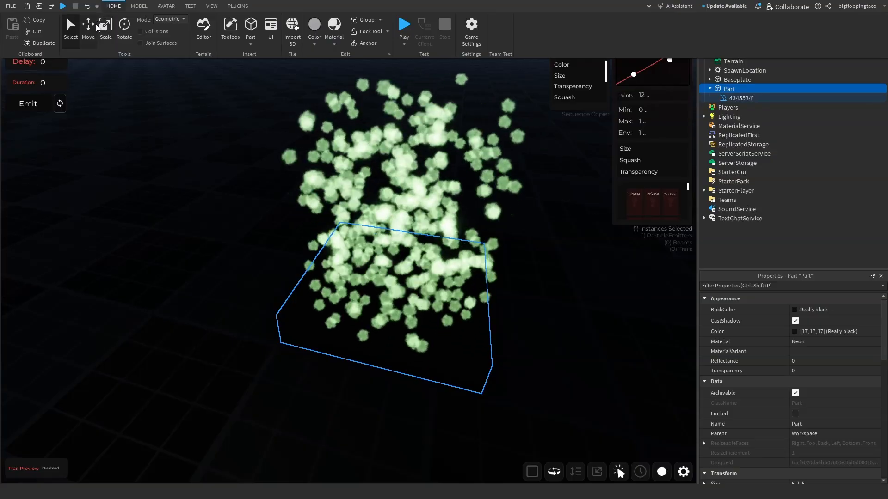
{"action": "left_click", "coordinate": [105, 26]}
{"action": "left_click_drag", "start_coordinate": [409, 261], "coordinate": [407, 143]}
{"action": "scroll", "coordinate": [735, 392], "scroll_direction": "down", "scroll_amount": 3}
{"action": "left_click", "coordinate": [810, 395]}
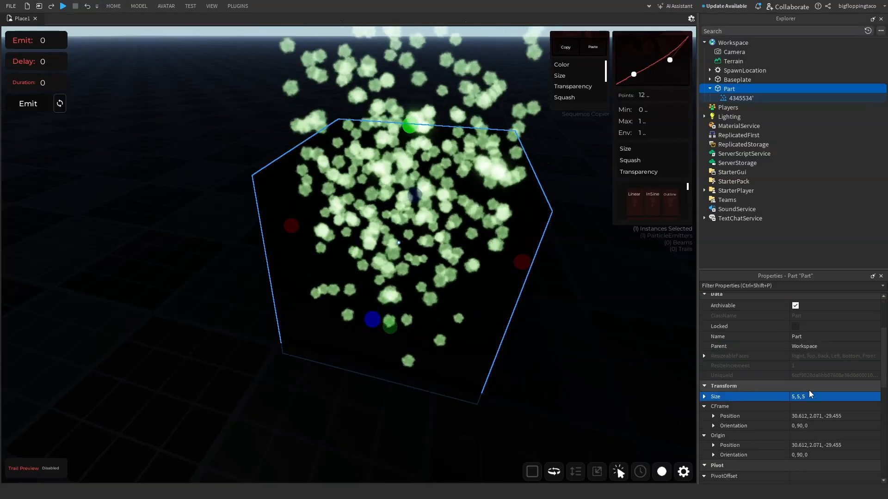
Change the emitter's Shape to Sphere and inspect the emission within the part
{"action": "left_click", "coordinate": [743, 107]}
{"action": "left_click", "coordinate": [743, 101]}
{"action": "scroll", "coordinate": [823, 364], "scroll_direction": "down", "scroll_amount": 4}
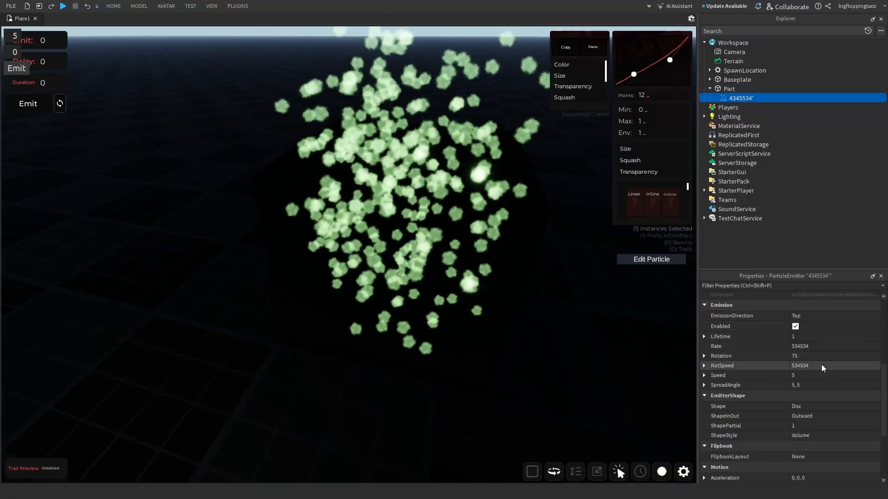
{"action": "left_click", "coordinate": [807, 346]}
{"action": "left_click", "coordinate": [805, 375]}
{"action": "scroll", "coordinate": [810, 402], "scroll_direction": "down", "scroll_amount": 3}
{"action": "left_click", "coordinate": [804, 320]}
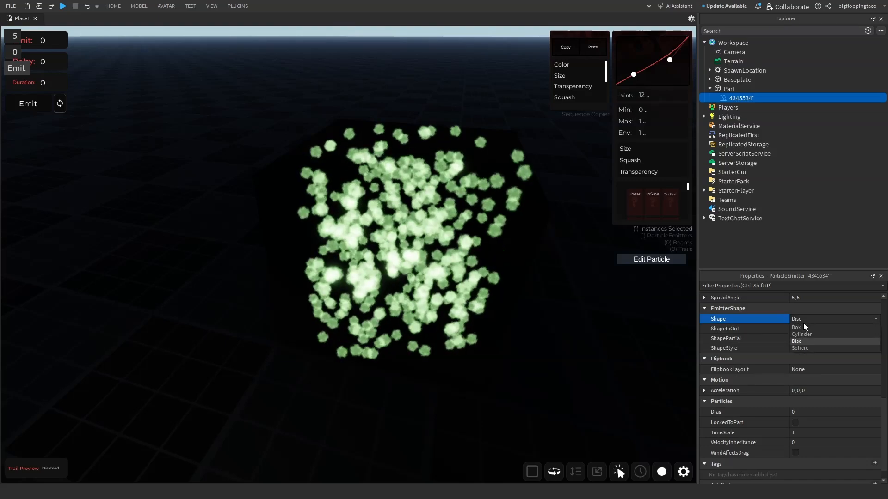
{"action": "left_click", "coordinate": [803, 347]}
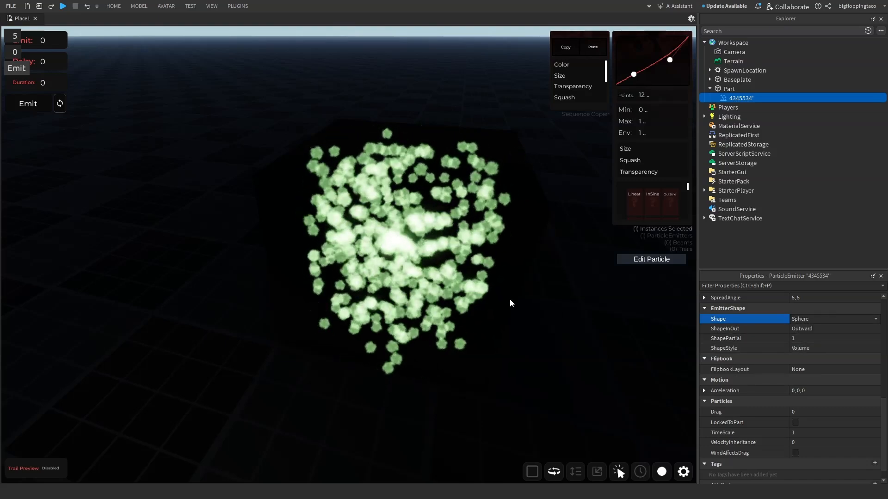
{"action": "right_click_drag", "start_coordinate": [448, 274], "coordinate": [448, 275]}
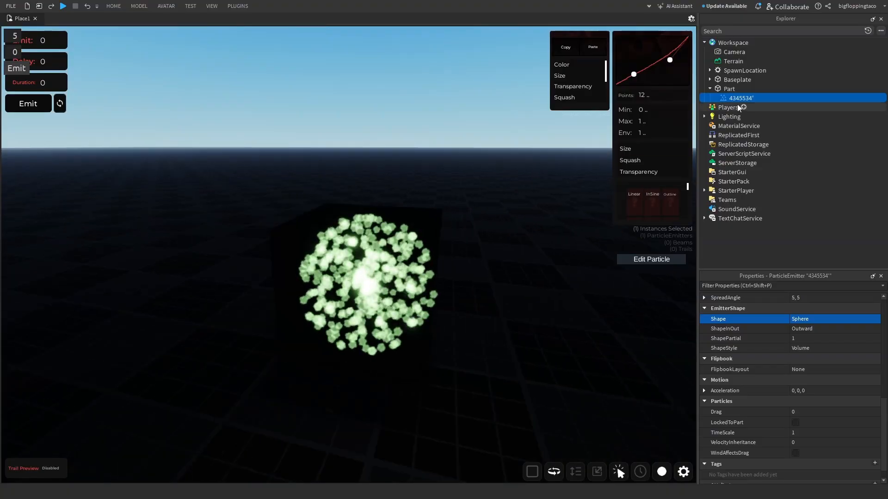
Try an emitter Speed of 5 and view how the particles leave the sphere shape
{"action": "scroll", "coordinate": [793, 368], "scroll_direction": "up", "scroll_amount": 3}
{"action": "left_click", "coordinate": [800, 375]}
{"action": "type", "text": "5"}
{"action": "key", "text": "Return"}
{"action": "right_click_drag", "start_coordinate": [368, 237], "coordinate": [367, 240]}
{"action": "scroll", "coordinate": [368, 240], "scroll_direction": "down", "scroll_amount": 4}
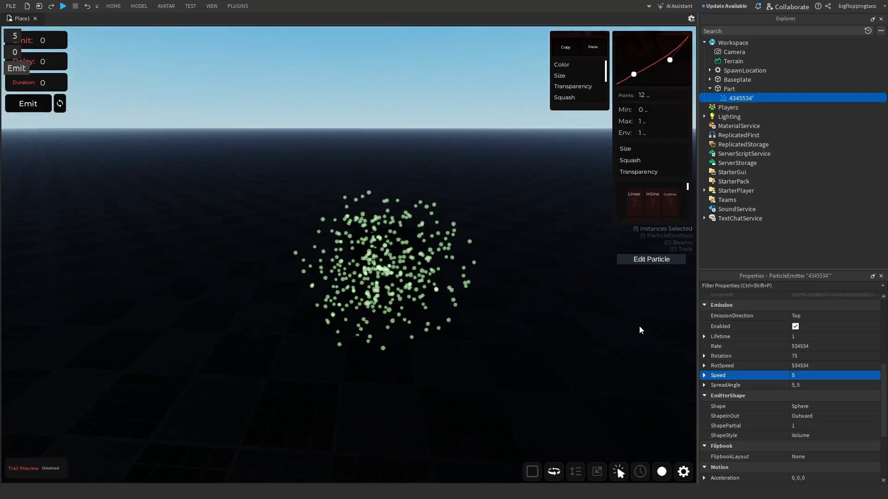
Set the emitter's Speed to -2 and inspect the particle motion around the part
{"action": "left_click", "coordinate": [793, 375]}
{"action": "type", "text": "-"}
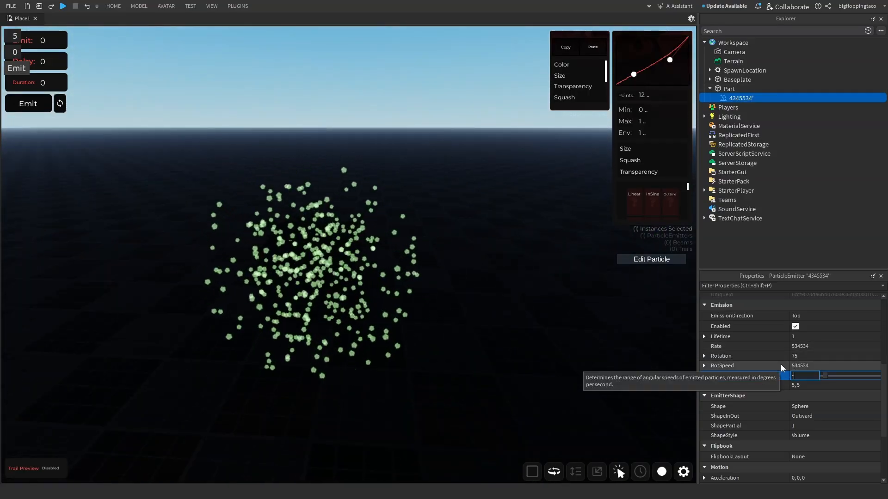
{"action": "type", "text": "2"}
{"action": "key", "text": "Return"}
{"action": "scroll", "coordinate": [441, 274], "scroll_direction": "up", "scroll_amount": 3}
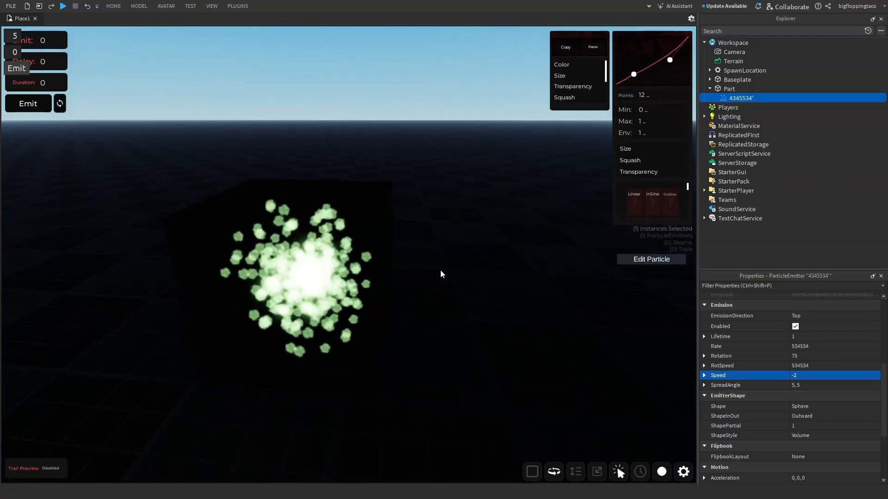
{"action": "right_click_drag", "start_coordinate": [440, 274], "coordinate": [439, 270]}
{"action": "scroll", "coordinate": [441, 271], "scroll_direction": "down", "scroll_amount": 4}
{"action": "scroll", "coordinate": [440, 269], "scroll_direction": "up", "scroll_amount": 4}
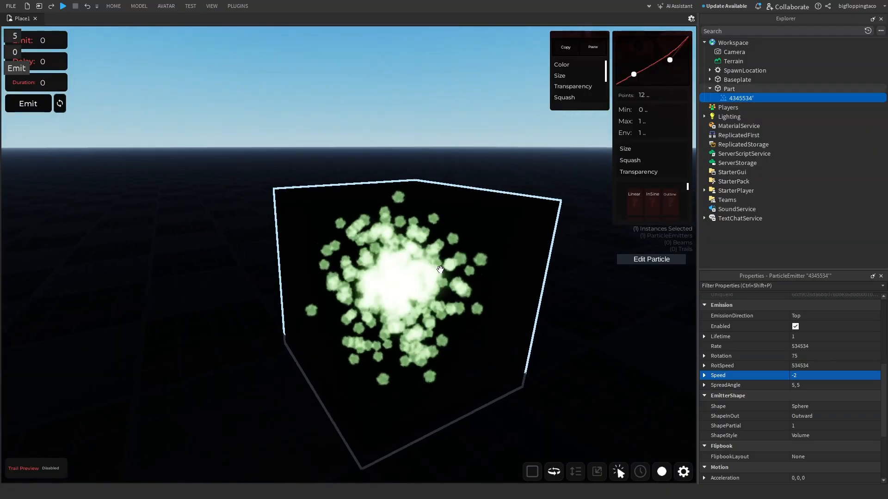
{"action": "scroll", "coordinate": [439, 274], "scroll_direction": "down", "scroll_amount": 5}
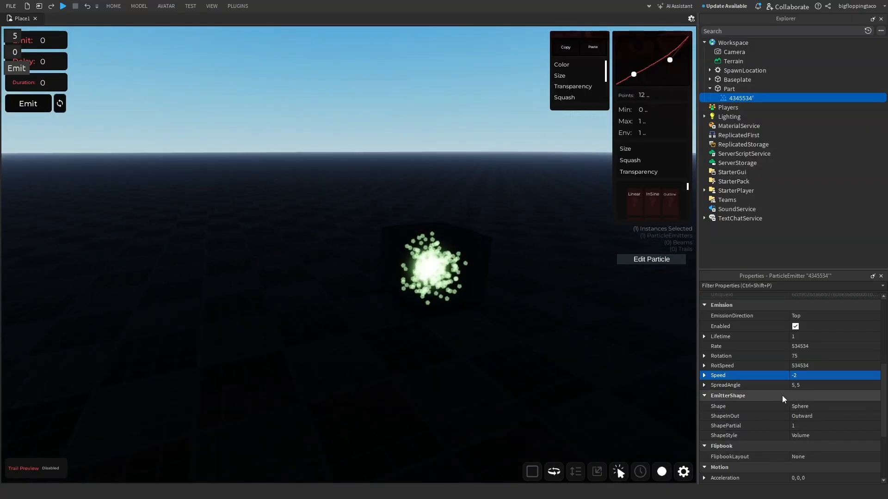
Edit the emitter's Size sequence, adding a keypoint at about time 0.1 and lowering the starting keypoint to 0
{"action": "scroll", "coordinate": [786, 393], "scroll_direction": "up", "scroll_amount": 5}
{"action": "left_click", "coordinate": [868, 359]}
{"action": "left_click", "coordinate": [875, 359]}
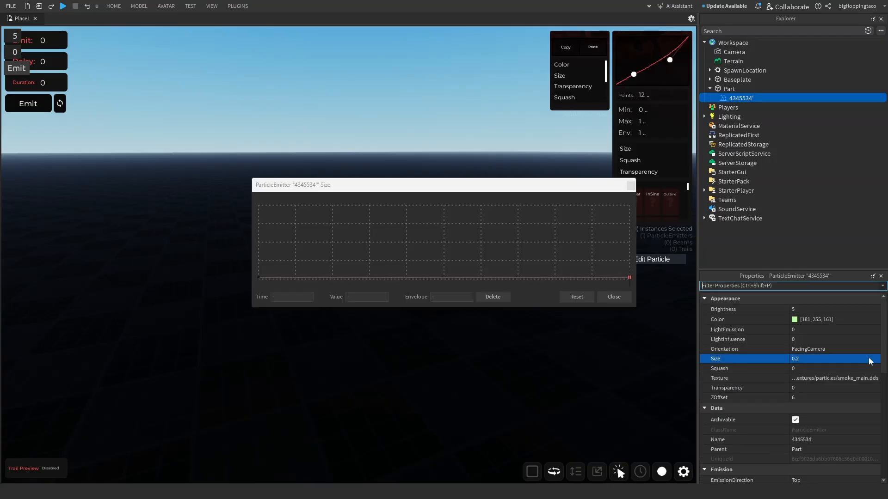
{"action": "left_click", "coordinate": [296, 277]}
{"action": "left_click", "coordinate": [259, 278]}
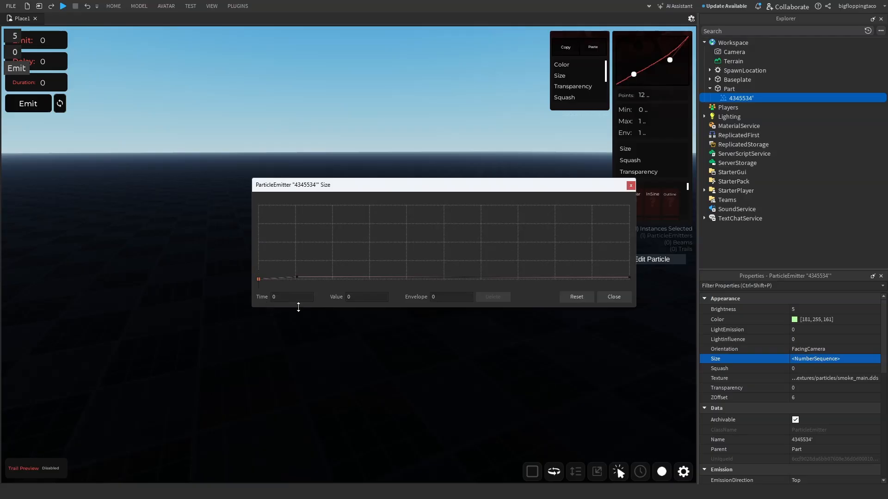
{"action": "left_click", "coordinate": [611, 296]}
{"action": "left_click", "coordinate": [610, 296]}
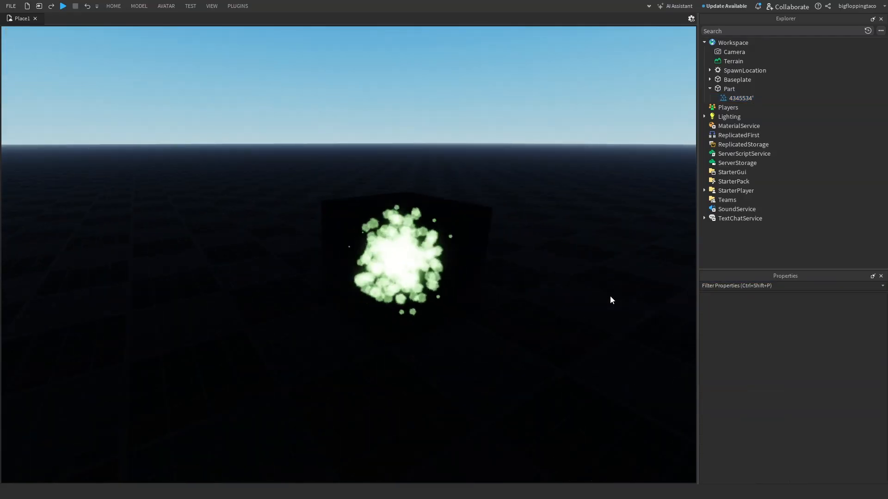
Select the ParticleEmitter under Part and change its ShapeInOut to Inward
{"action": "left_click", "coordinate": [730, 97]}
{"action": "right_click_drag", "start_coordinate": [496, 291], "coordinate": [496, 291]}
{"action": "scroll", "coordinate": [495, 291], "scroll_direction": "down", "scroll_amount": 3}
{"action": "scroll", "coordinate": [495, 291], "scroll_direction": "up", "scroll_amount": 3}
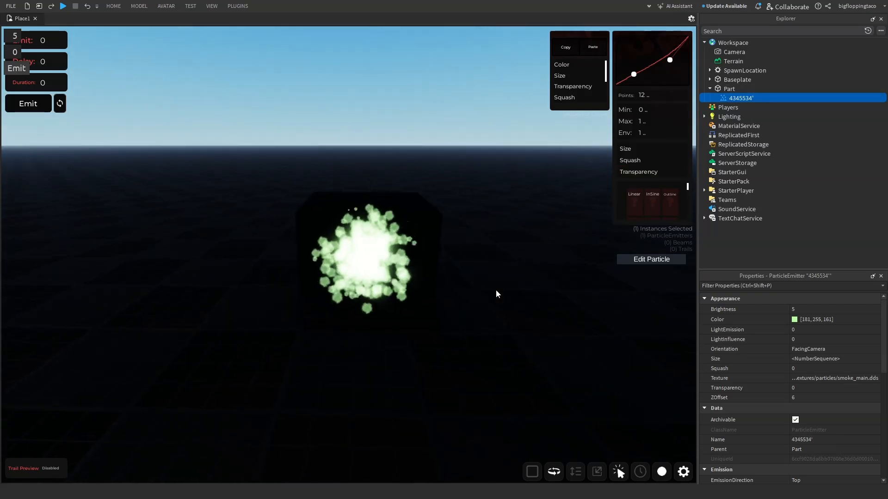
{"action": "scroll", "coordinate": [827, 398], "scroll_direction": "down", "scroll_amount": 6}
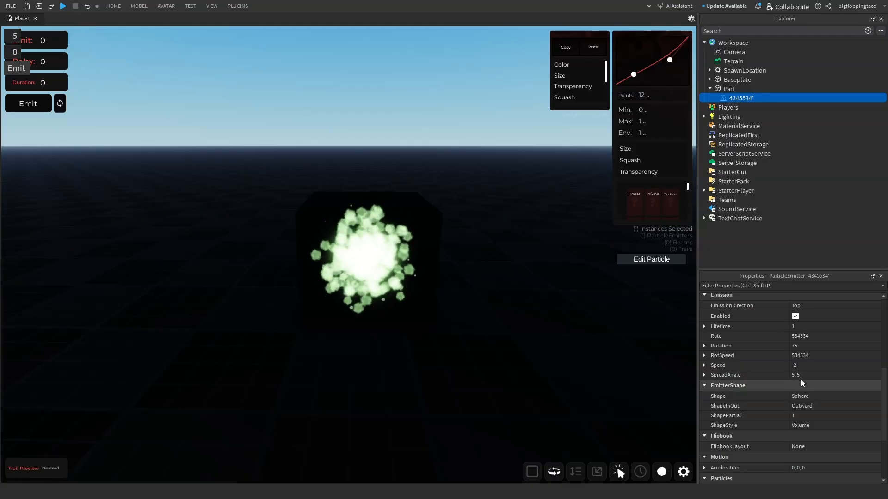
{"action": "scroll", "coordinate": [814, 376], "scroll_direction": "down", "scroll_amount": 3}
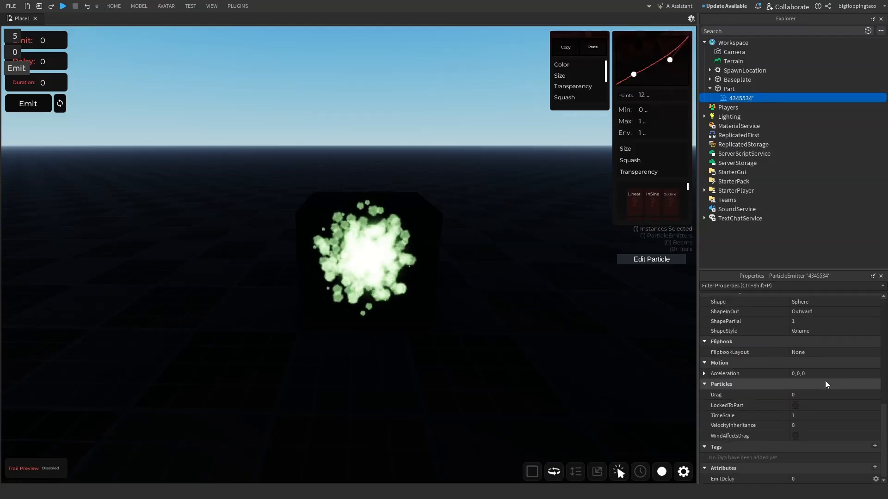
{"action": "left_click", "coordinate": [794, 314]}
{"action": "left_click", "coordinate": [794, 314]}
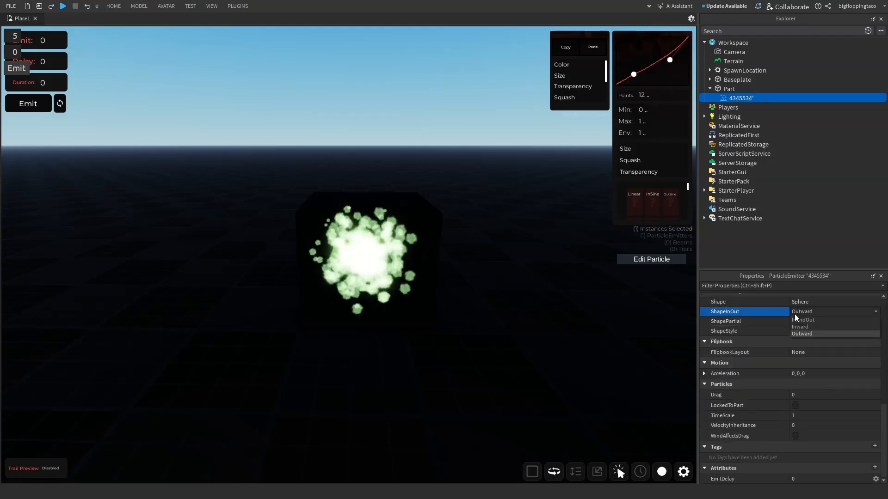
{"action": "left_click", "coordinate": [804, 300]}
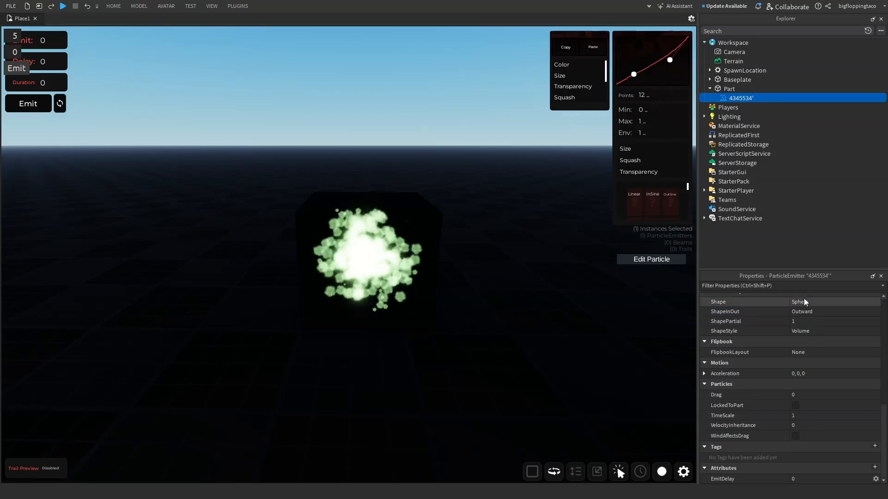
{"action": "left_click", "coordinate": [803, 315]}
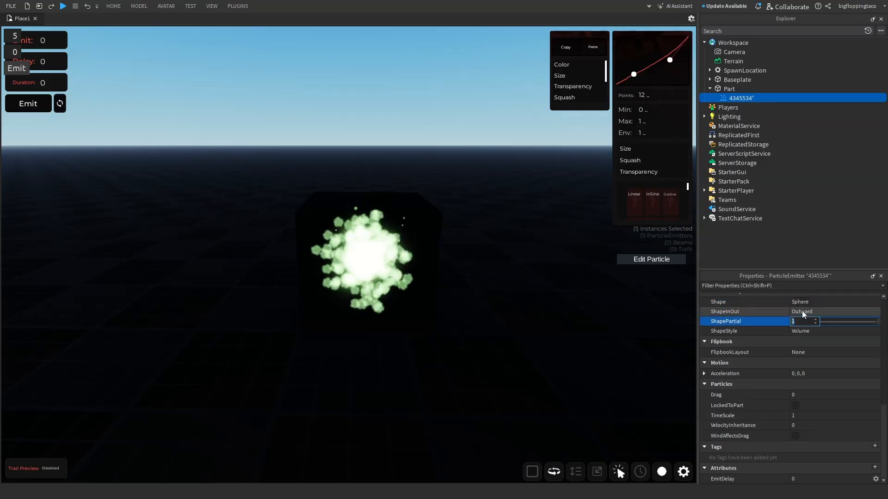
{"action": "left_click", "coordinate": [802, 311]}
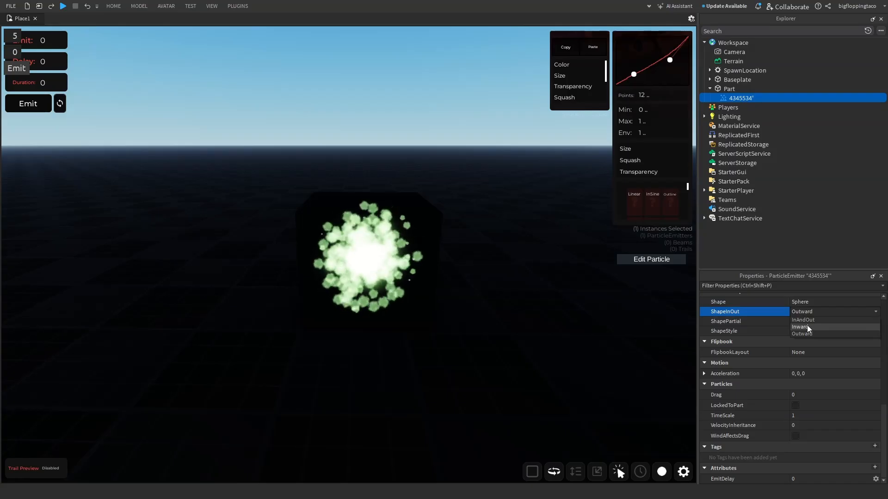
{"action": "left_click", "coordinate": [806, 326]}
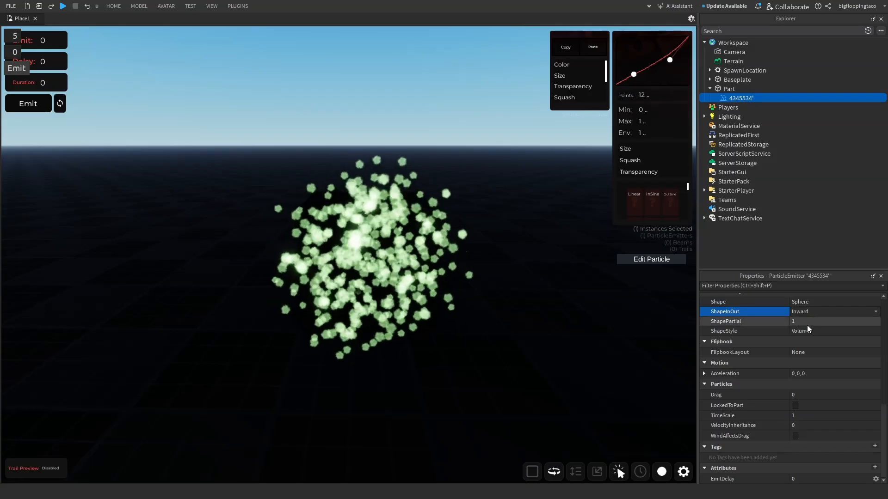
Compare the ShapeInOut options Outward and InAndOut, leaving InAndOut chosen, and inspect the particle motion
{"action": "left_click", "coordinate": [812, 311]}
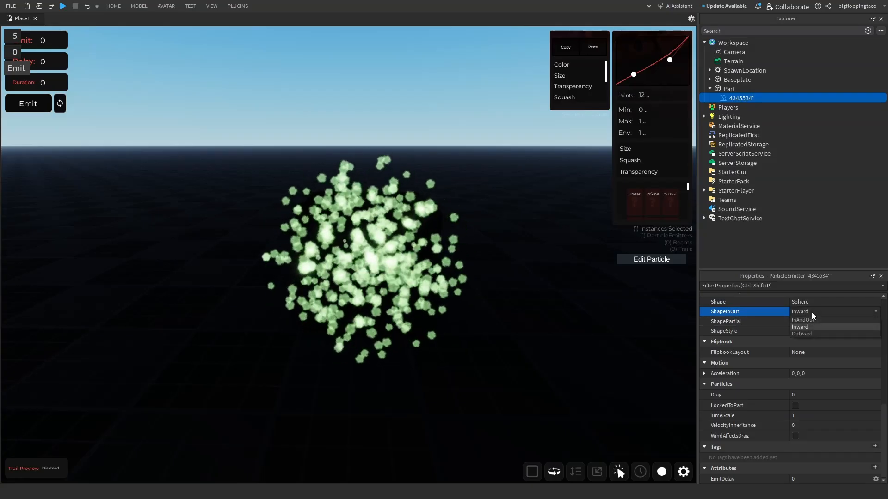
{"action": "left_click", "coordinate": [806, 332]}
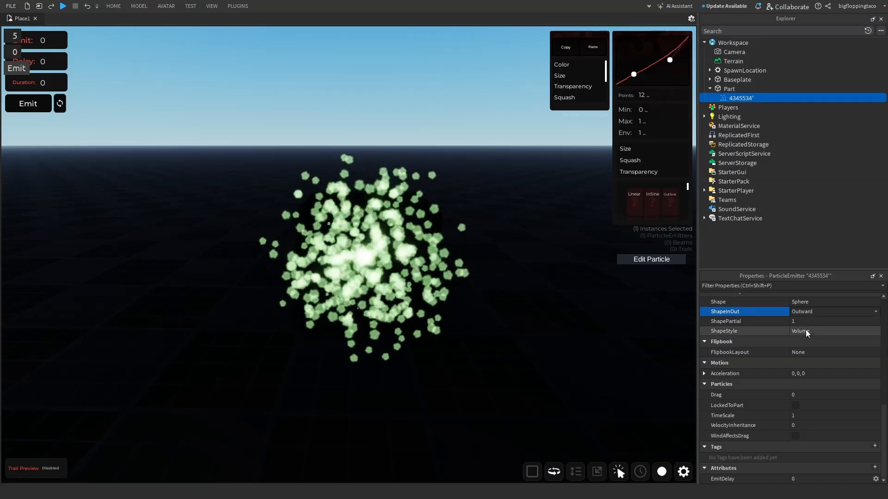
{"action": "left_click", "coordinate": [802, 310]}
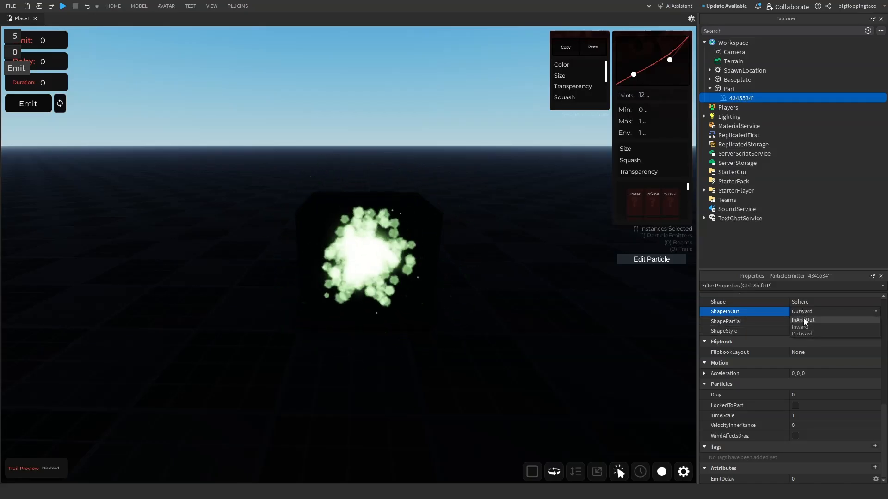
{"action": "left_click", "coordinate": [803, 320]}
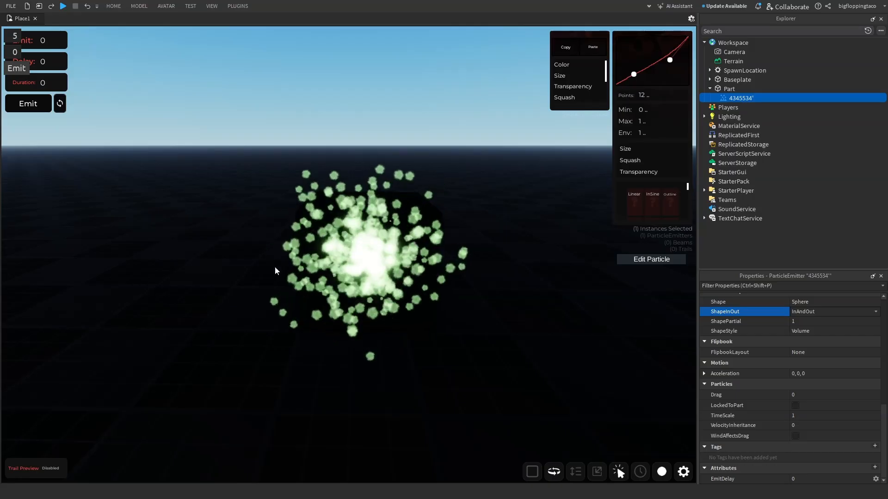
{"action": "mouse_move", "coordinate": [541, 338]}
{"action": "right_mouse_down"}
{"action": "mouse_move", "coordinate": [540, 330]}
{"action": "mouse_move", "coordinate": [540, 343]}
{"action": "right_mouse_up"}
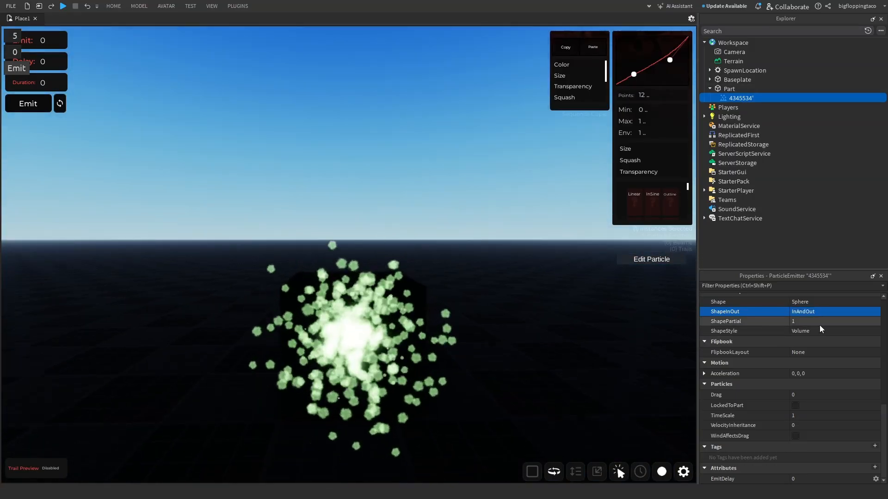
Set the emitter's ShapePartial to 0.5 and view the partial sphere emission from nearer and farther away
{"action": "left_click", "coordinate": [817, 324]}
{"action": "type", "text": "0.5"}
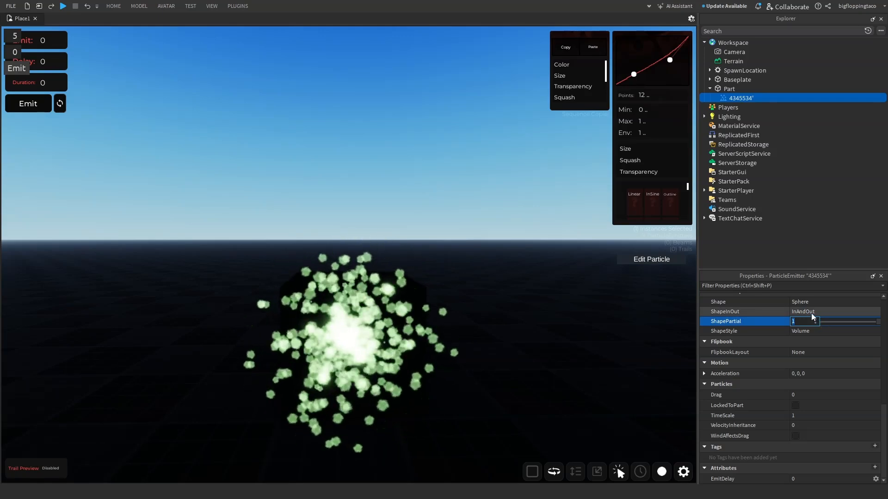
{"action": "key", "text": "Return"}
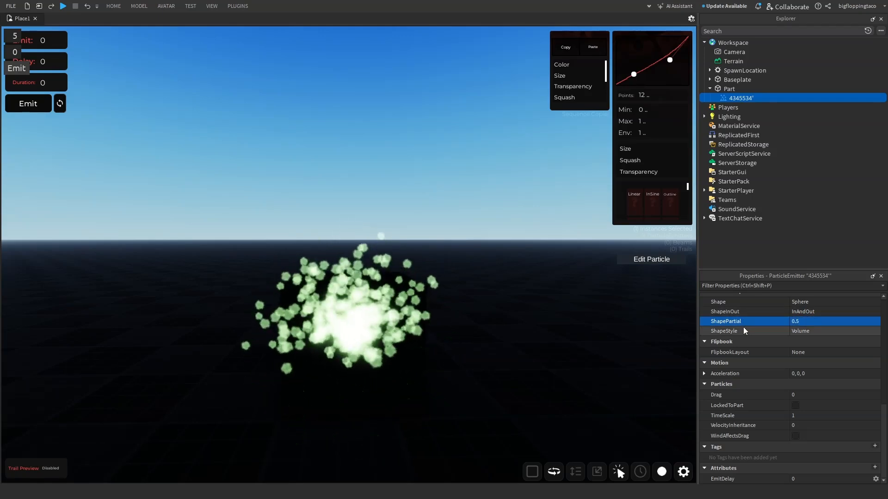
{"action": "right_click_drag", "start_coordinate": [567, 280], "coordinate": [567, 280]}
{"action": "key", "text": "w"}
{"action": "key", "text": "s"}
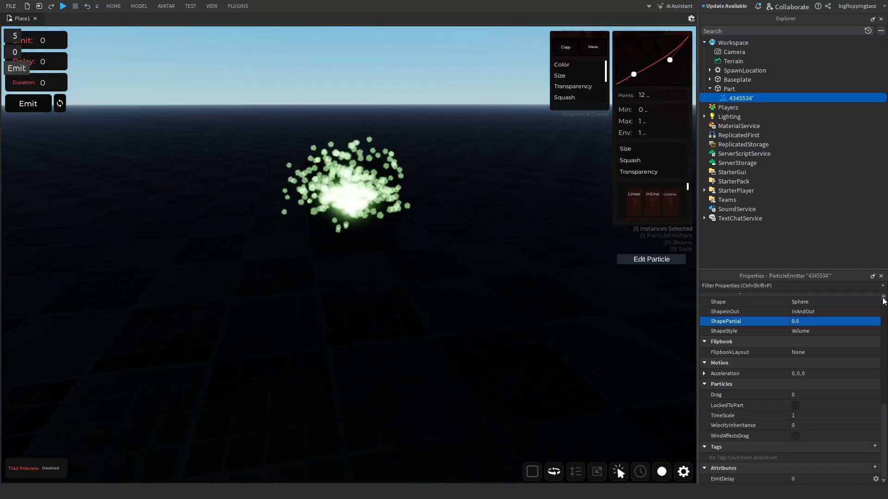
Change the emitter's Shape to Disc and inspect the emission from above
{"action": "left_click", "coordinate": [820, 302]}
{"action": "left_click", "coordinate": [819, 302]}
{"action": "left_click", "coordinate": [802, 326]}
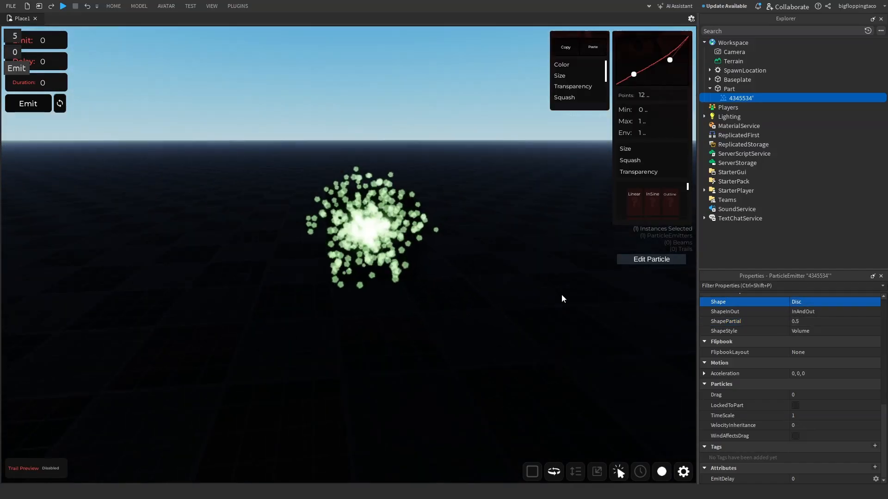
{"action": "right_click_drag", "start_coordinate": [561, 294], "coordinate": [561, 294]}
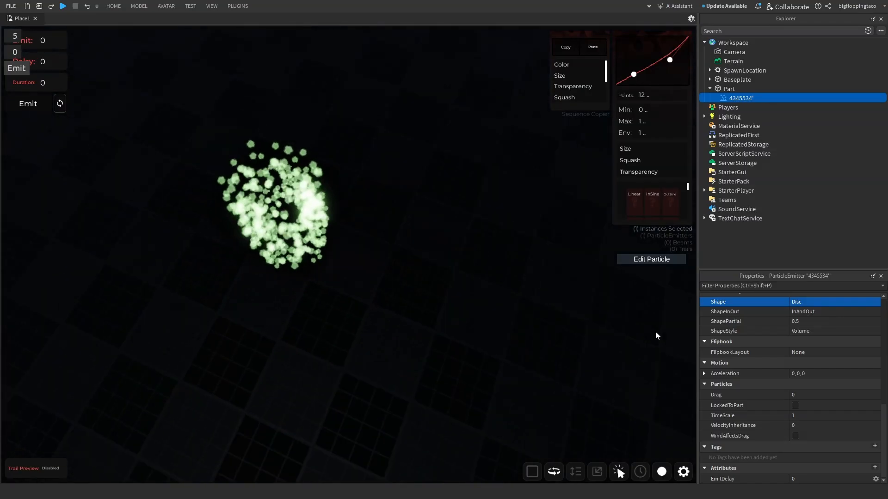
Set the emitter's ShapeInOut to Outward, try a ShapePartial of 0, and view the disc emission from above and the side
{"action": "left_click", "coordinate": [820, 314]}
{"action": "left_click", "coordinate": [810, 330]}
{"action": "right_click_drag", "start_coordinate": [560, 289], "coordinate": [560, 288]}
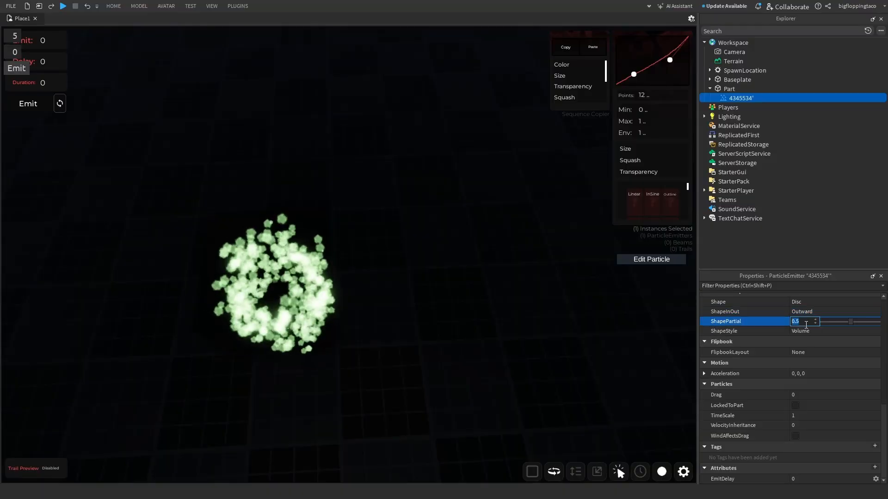
{"action": "right_click_drag", "start_coordinate": [501, 284], "coordinate": [501, 283]}
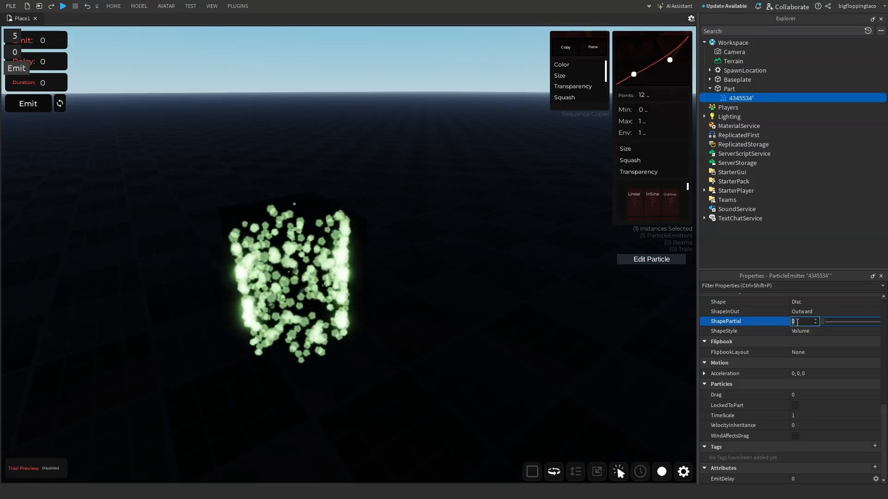
Restore the emitter's ShapePartial to 1 and set its Speed to 5
{"action": "scroll", "coordinate": [792, 328], "scroll_direction": "up", "scroll_amount": 5}
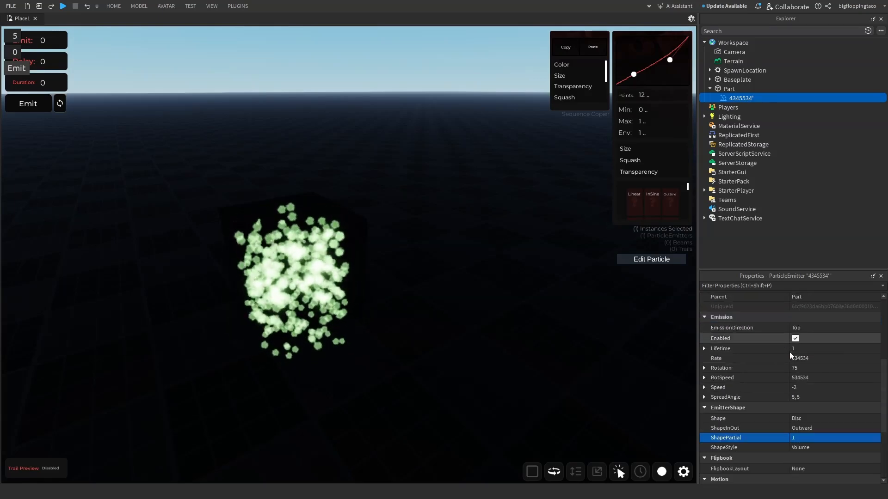
{"action": "left_click", "coordinate": [809, 388]}
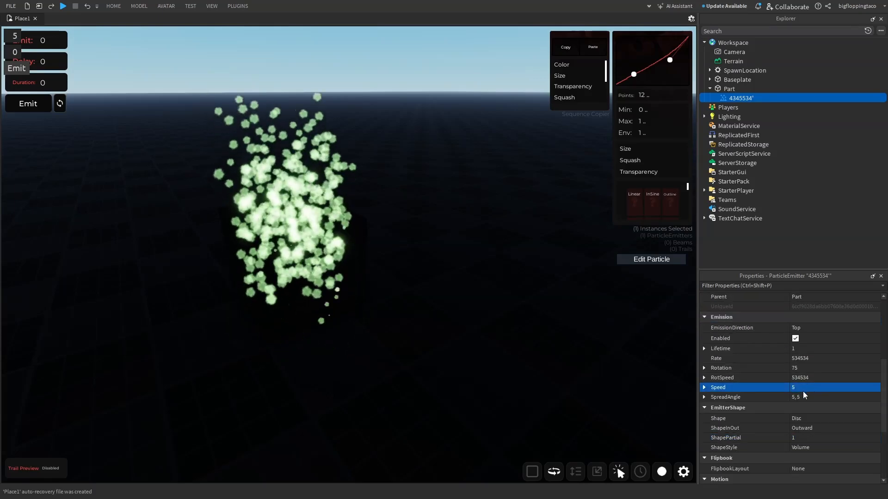
{"action": "type", "text": "5"}
Change the emitter's ShapeStyle to Surface and inspect the particles from several distances around the part
{"action": "scroll", "coordinate": [807, 405], "scroll_direction": "down", "scroll_amount": 4}
{"action": "left_click", "coordinate": [800, 331]}
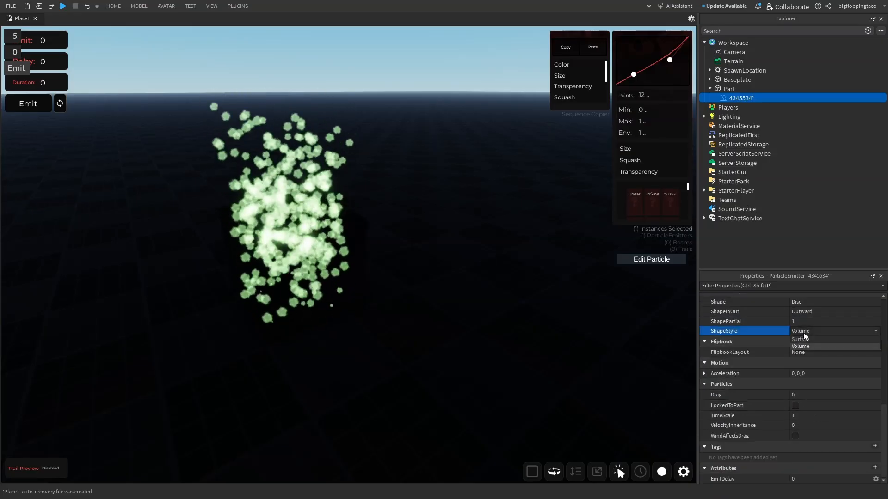
{"action": "left_click", "coordinate": [811, 340]}
{"action": "key", "text": "w"}
{"action": "right_click_drag", "start_coordinate": [651, 317], "coordinate": [651, 317]}
{"action": "key", "text": "s"}
{"action": "key", "text": "w"}
{"action": "key", "text": "s"}
{"action": "key", "text": "w"}
{"action": "key", "text": "s"}
{"action": "key", "text": "w"}
Set the Lighting ClockTime to 5 and view the part's particles in the darker scene
{"action": "left_click", "coordinate": [765, 117]}
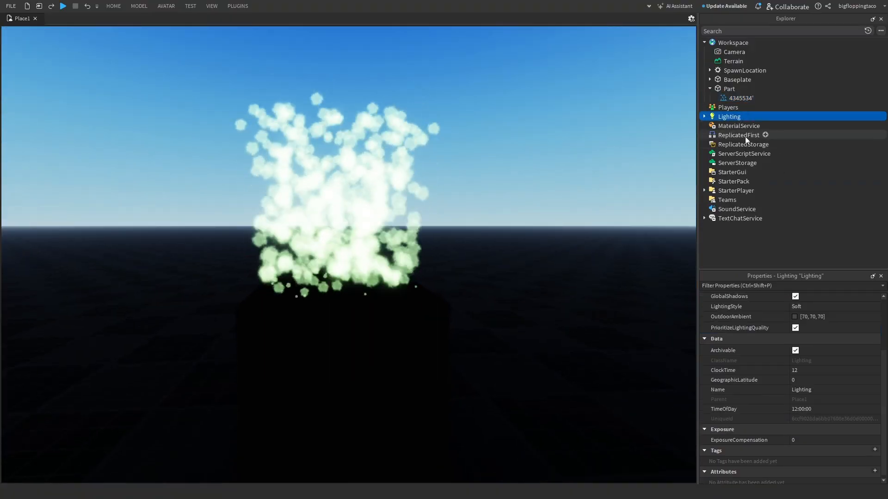
{"action": "left_click", "coordinate": [806, 370]}
{"action": "type", "text": "5"}
{"action": "key", "text": "Return"}
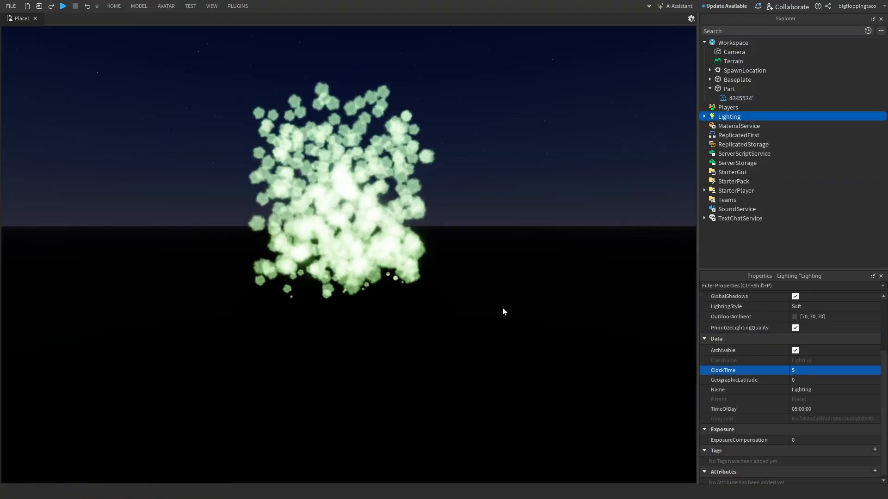
{"action": "left_click", "coordinate": [412, 301]}
{"action": "right_click_drag", "start_coordinate": [620, 162], "coordinate": [620, 161]}
{"action": "key", "text": "s"}
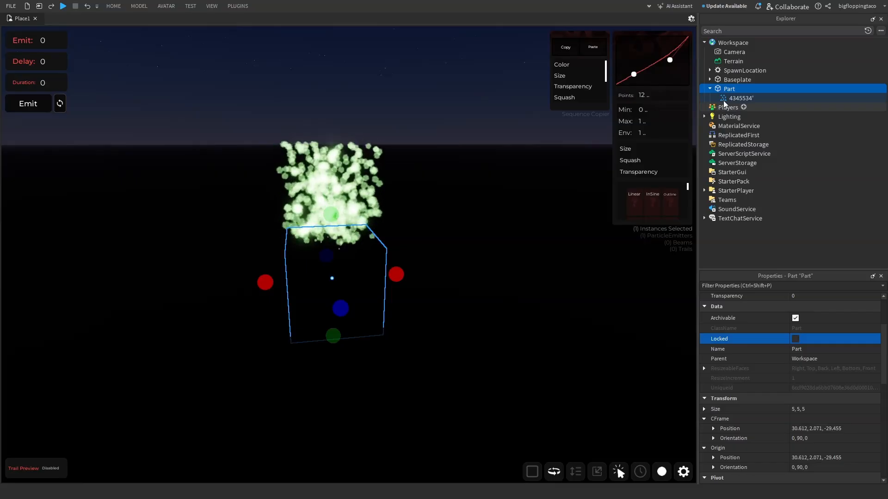
Try the ParticleEmitter's FlipbookLayout options Grid2x2 and Grid4x4 and inspect the particles up close
{"action": "left_click", "coordinate": [724, 99]}
{"action": "scroll", "coordinate": [855, 407], "scroll_direction": "down", "scroll_amount": 10}
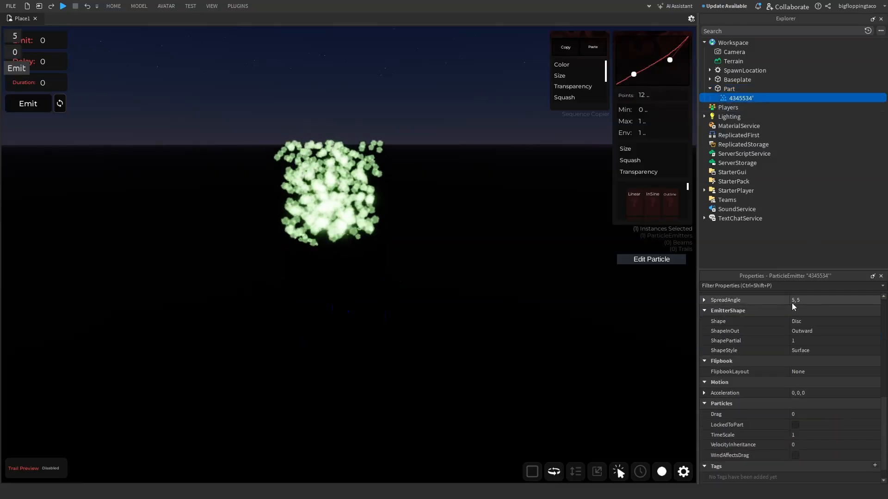
{"action": "left_click", "coordinate": [814, 370]}
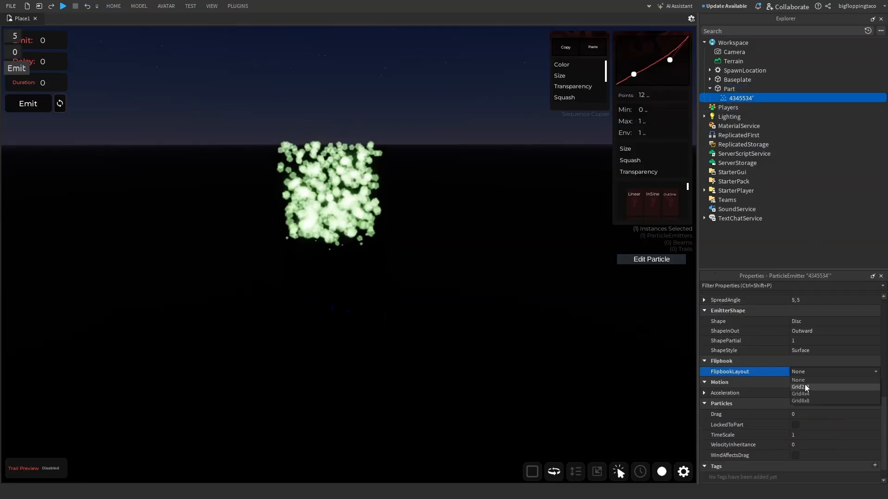
{"action": "left_click", "coordinate": [804, 385]}
{"action": "left_click", "coordinate": [803, 373]}
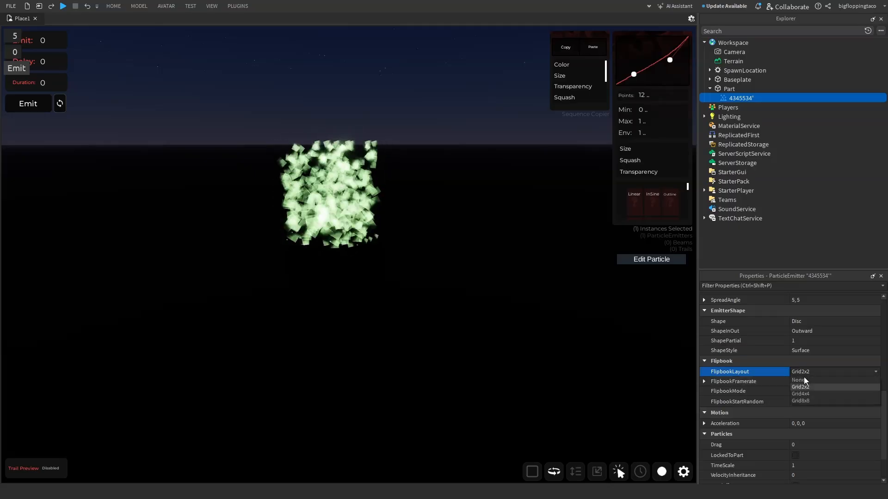
{"action": "right_click_drag", "start_coordinate": [584, 315], "coordinate": [584, 315]}
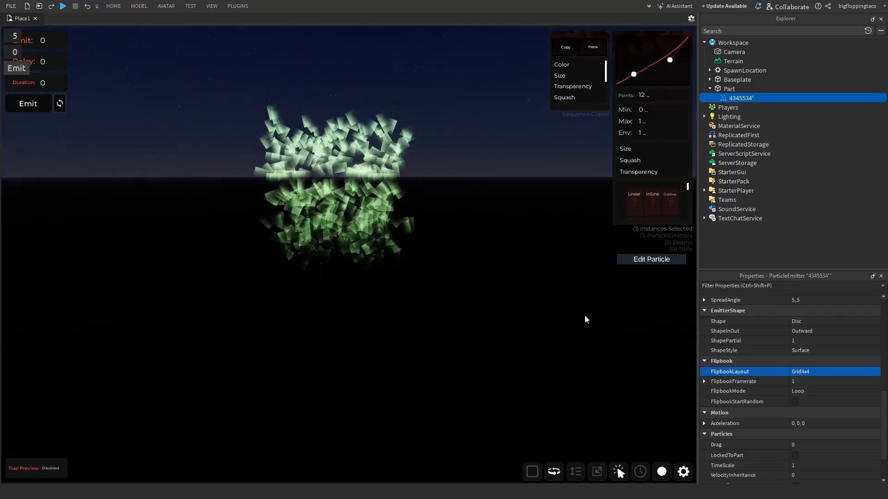
Try the Grid8x8 FlipbookLayout on the emitter and reset the layout to None
{"action": "left_click", "coordinate": [815, 372]}
{"action": "left_click", "coordinate": [801, 400]}
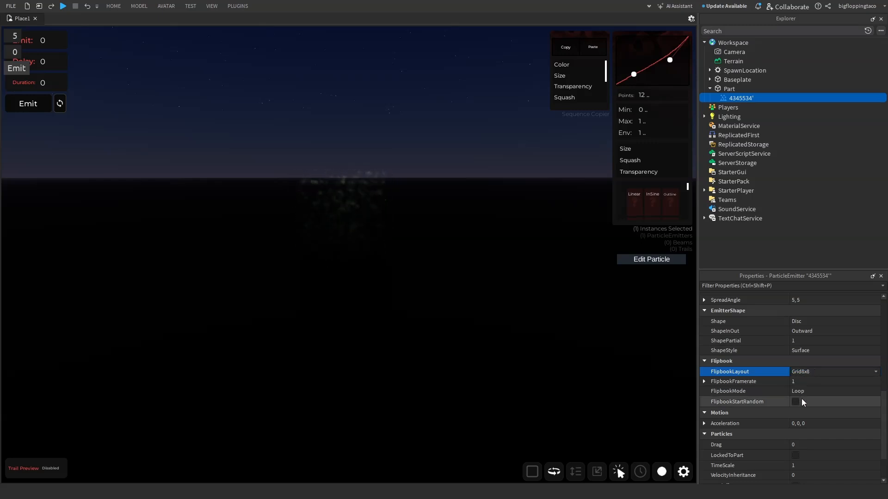
{"action": "left_click", "coordinate": [798, 372]}
{"action": "left_click", "coordinate": [800, 379]}
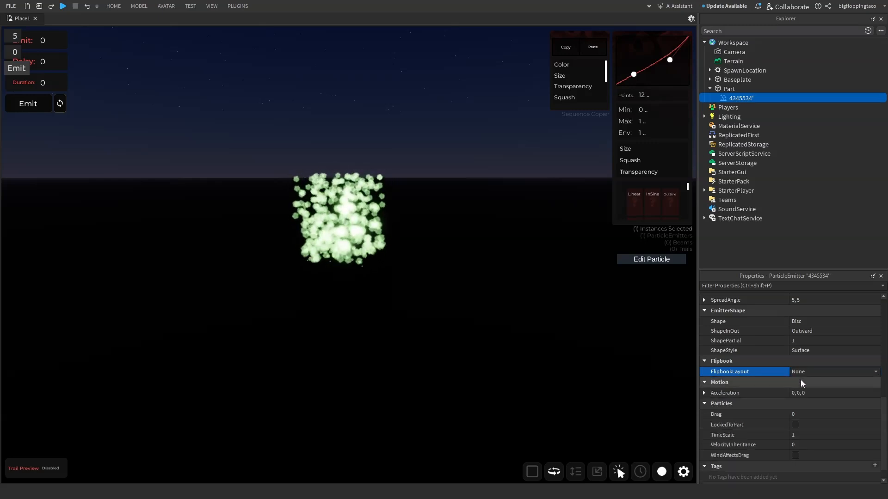
{"action": "left_click", "coordinate": [795, 374]}
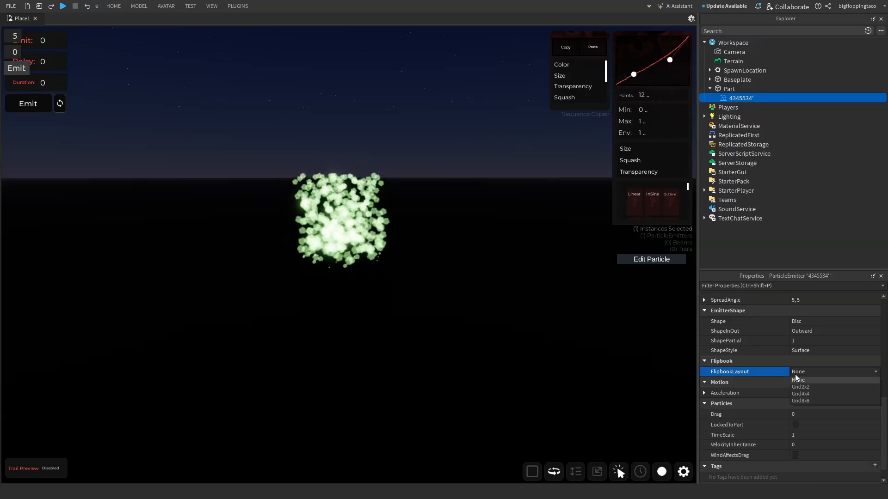
{"action": "left_click", "coordinate": [772, 381]}
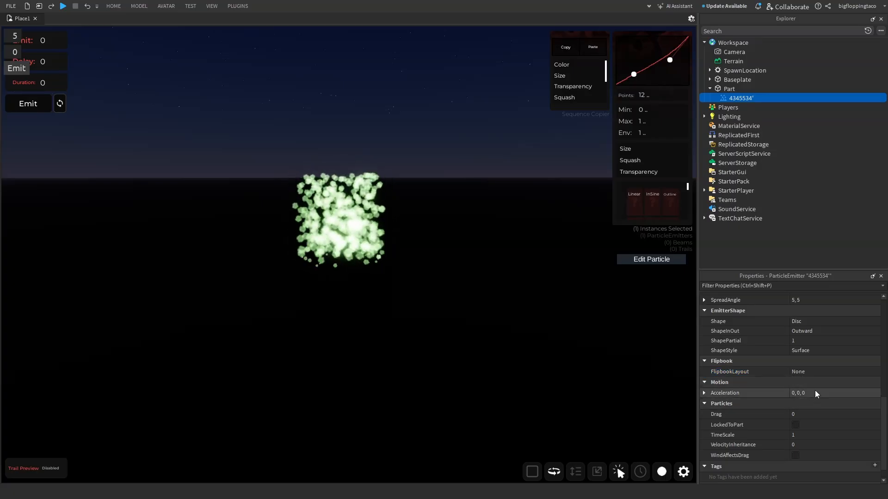
Try an Acceleration X of 5 and raise it to 14, viewing how the particle stream bends
{"action": "left_click", "coordinate": [801, 392]}
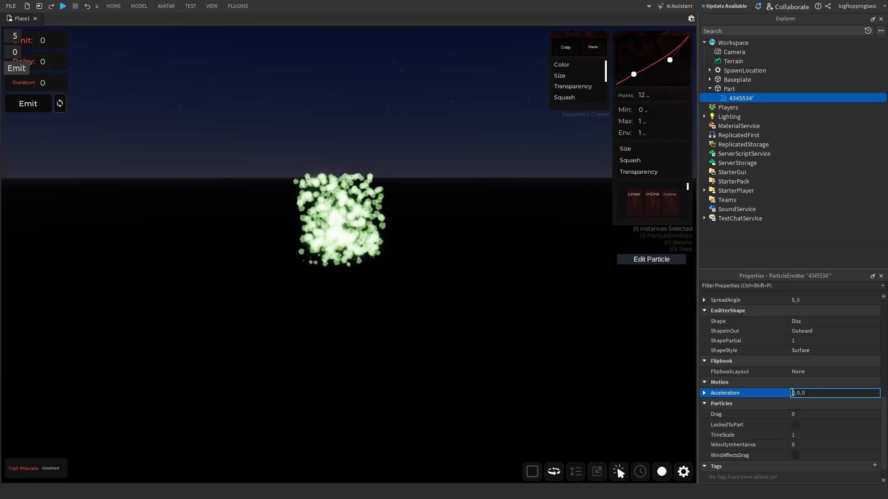
{"action": "left_click", "coordinate": [705, 393]}
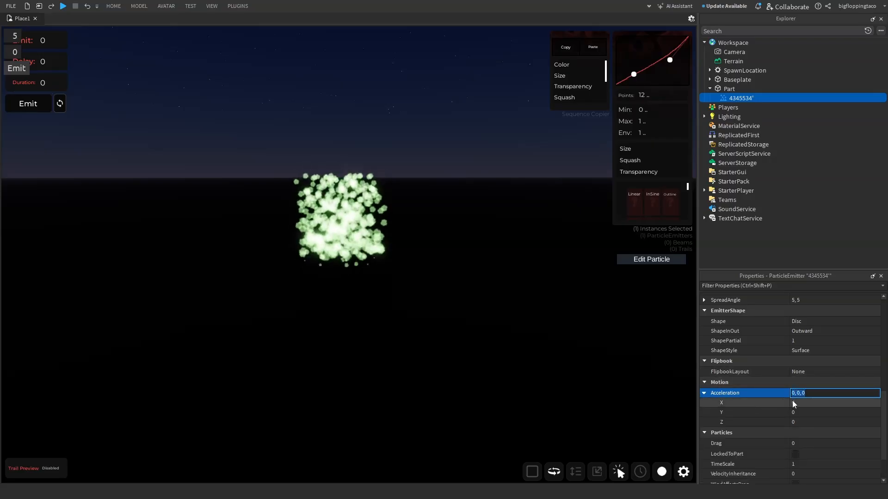
{"action": "right_click_drag", "start_coordinate": [638, 323], "coordinate": [637, 323]}
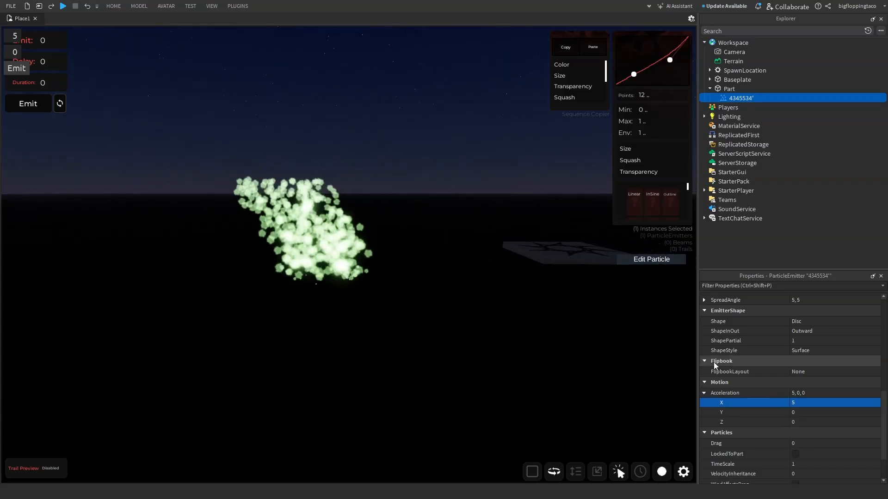
{"action": "left_click", "coordinate": [807, 402]}
{"action": "type", "text": "14"}
{"action": "key", "text": "Return"}
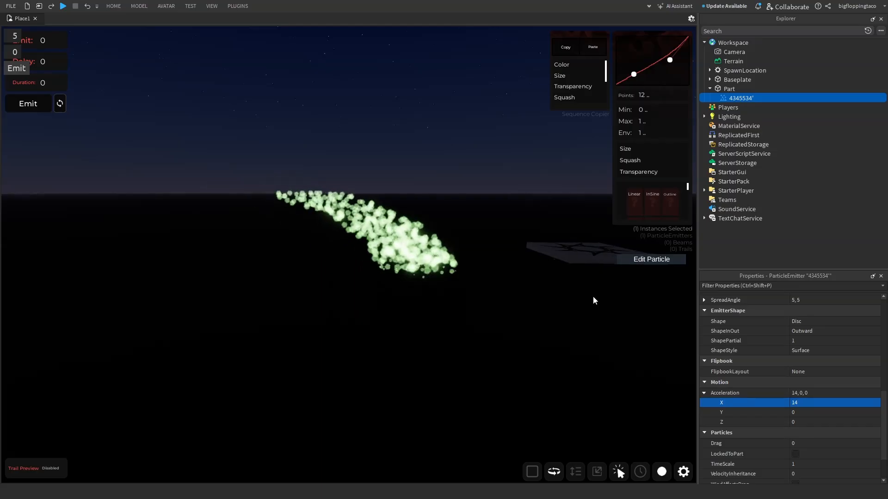
{"action": "right_click", "coordinate": [593, 296]}
{"action": "right_click_drag", "start_coordinate": [520, 301], "coordinate": [520, 301]}
Set the emitter's Acceleration Y to -15 and view the particles from another angle
{"action": "left_click", "coordinate": [801, 412]}
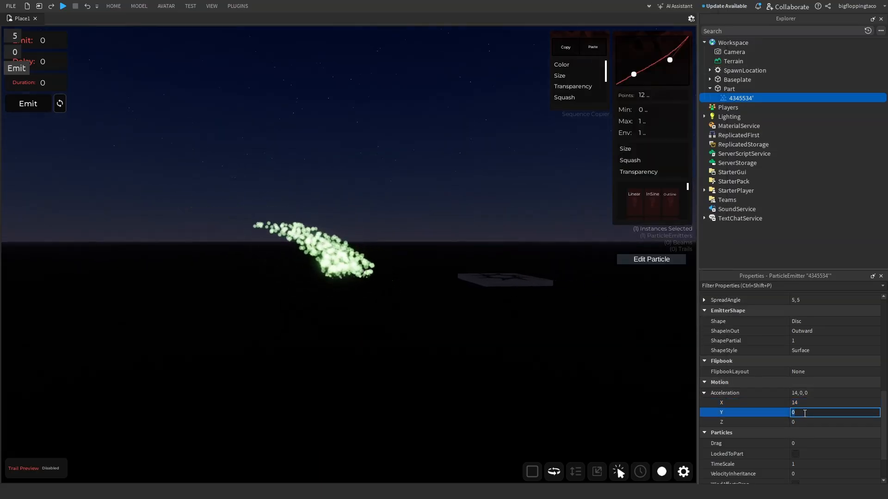
{"action": "type", "text": "-"}
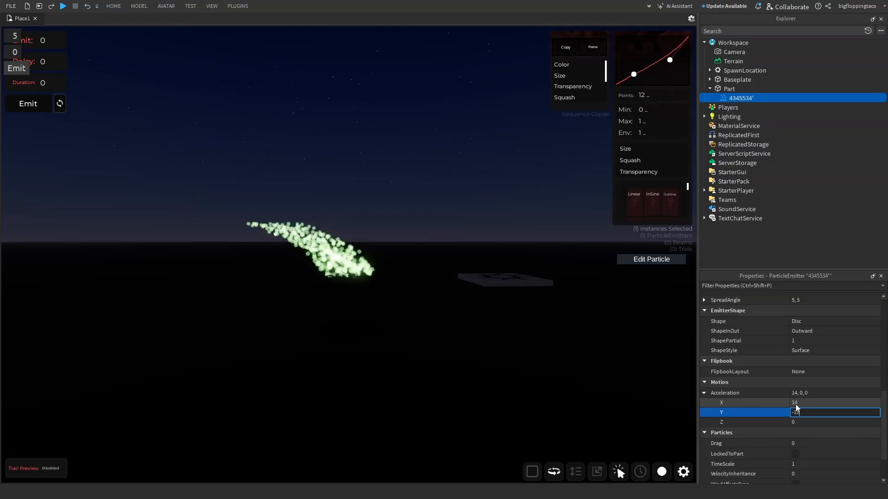
{"action": "type", "text": "15"}
{"action": "key", "text": "Return"}
{"action": "right_click_drag", "start_coordinate": [647, 341], "coordinate": [648, 340]}
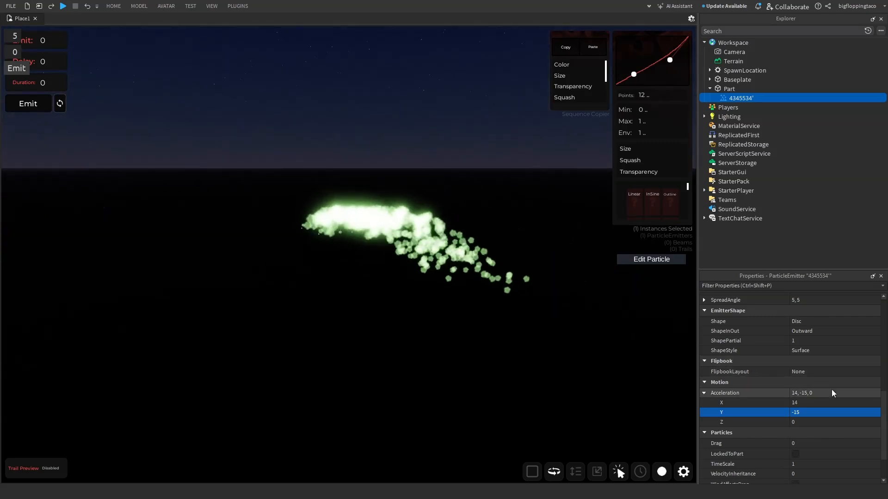
Set the emitter's Speed to 15 and its SpreadAngle to 30, 30
{"action": "left_click", "coordinate": [810, 394]}
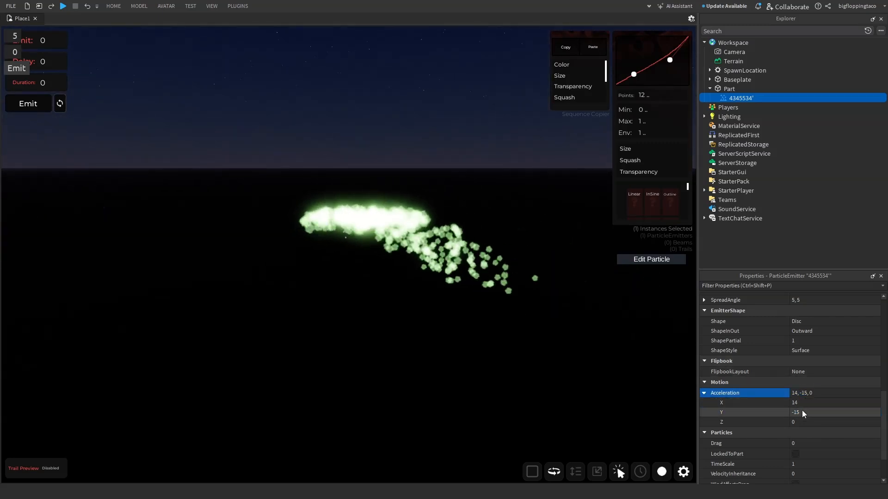
{"action": "left_click", "coordinate": [802, 411]}
{"action": "scroll", "coordinate": [802, 407], "scroll_direction": "up", "scroll_amount": 3}
{"action": "left_click", "coordinate": [803, 349]}
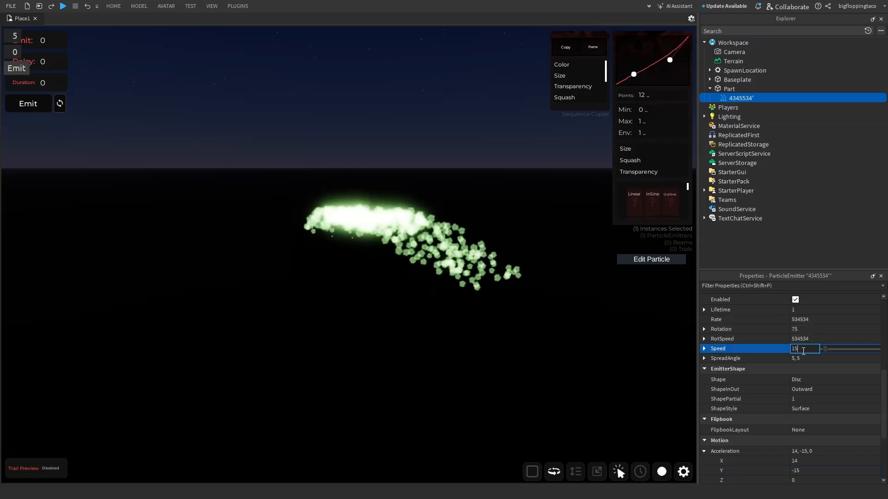
{"action": "left_click", "coordinate": [805, 357]}
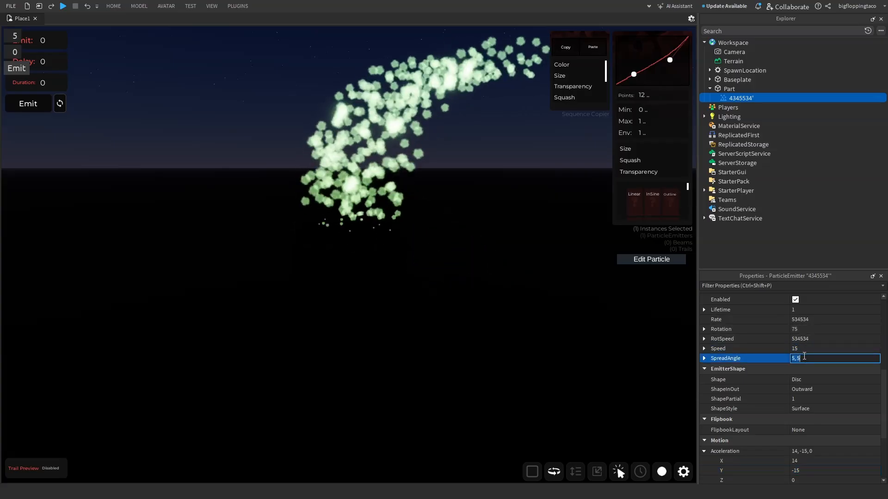
{"action": "type", "text": "30, 30"}
Set the particle Lifetime to 10 and view the longer stream from the other side
{"action": "left_click", "coordinate": [802, 310]}
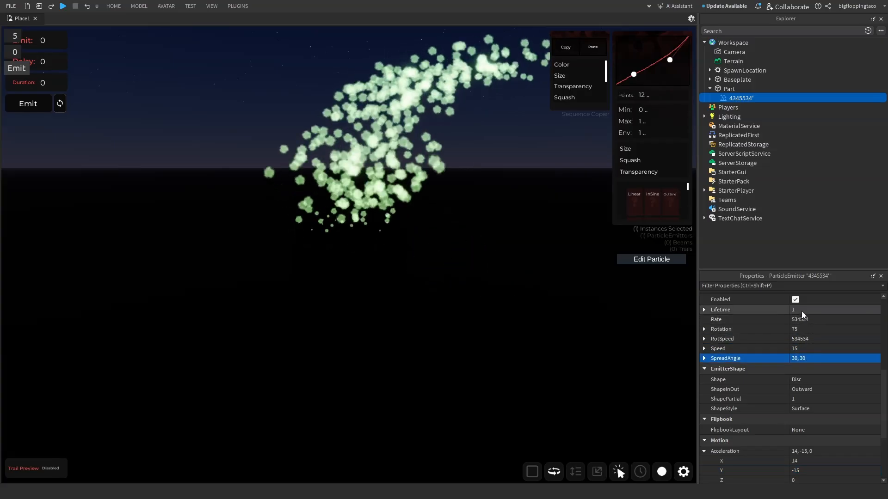
{"action": "type", "text": "10"}
{"action": "key", "text": "Return"}
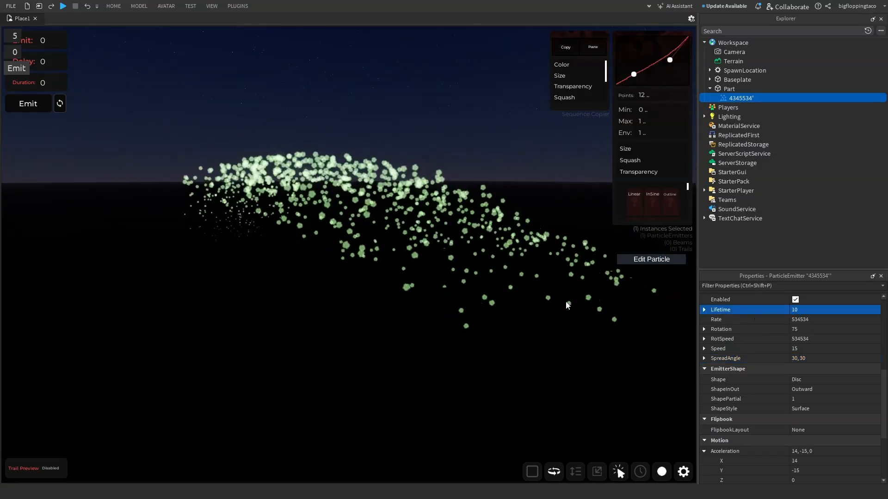
{"action": "right_click_drag", "start_coordinate": [566, 302], "coordinate": [565, 301]}
Change the emitter's Acceleration to -15, 0, 0 and view the particles' new direction
{"action": "scroll", "coordinate": [786, 417], "scroll_direction": "down", "scroll_amount": 4}
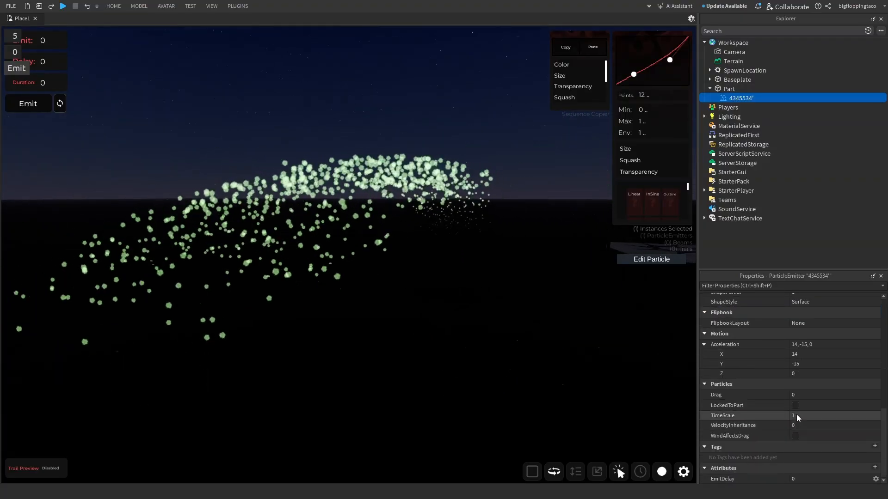
{"action": "left_click", "coordinate": [802, 346]}
{"action": "double_click", "coordinate": [795, 345]}
{"action": "type", "text": "="}
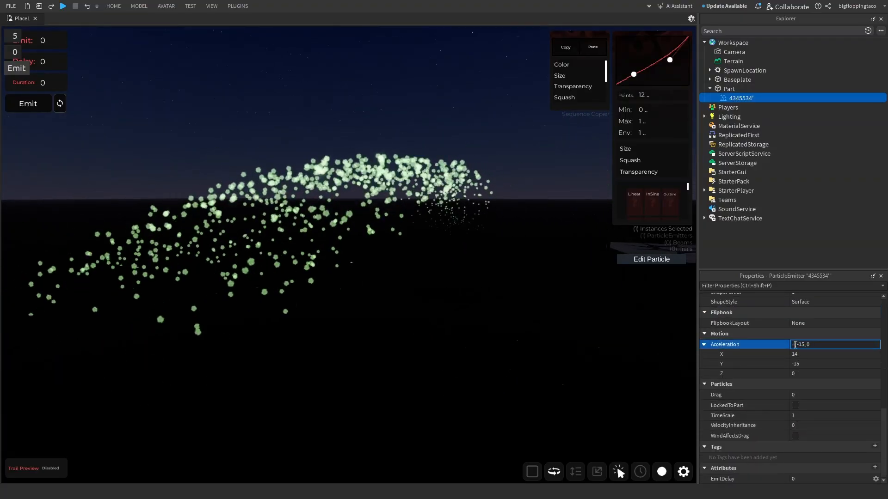
{"action": "key", "text": "BackSpace"}
{"action": "key", "text": "Return"}
{"action": "right_click_drag", "start_coordinate": [584, 301], "coordinate": [584, 302]}
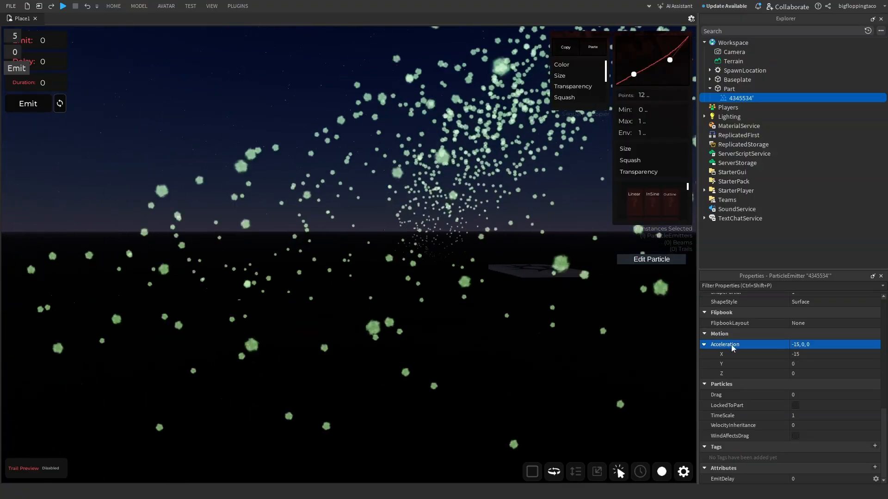
Try Acceleration Y at -65 with X at 0, add a Z of 155, and reset all three axes to 0
{"action": "left_click", "coordinate": [797, 354]}
{"action": "type", "text": "0"}
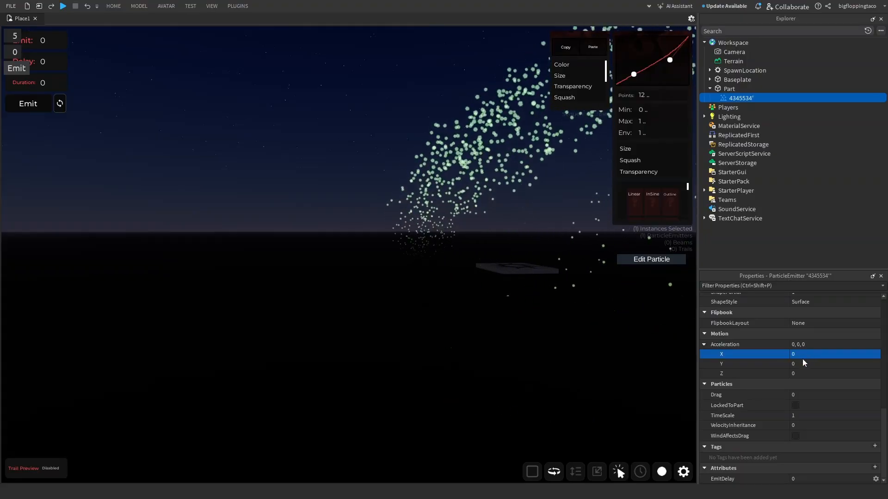
{"action": "left_click", "coordinate": [800, 363]}
{"action": "type", "text": "-65"}
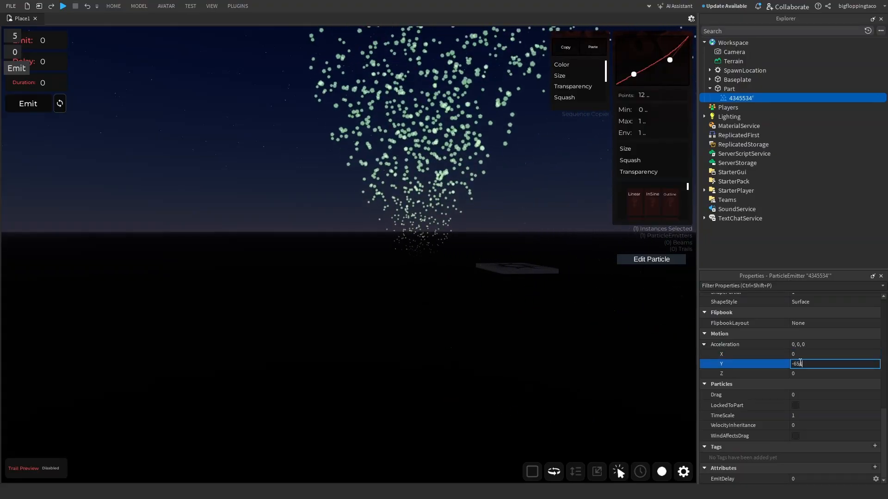
{"action": "key", "text": "Return"}
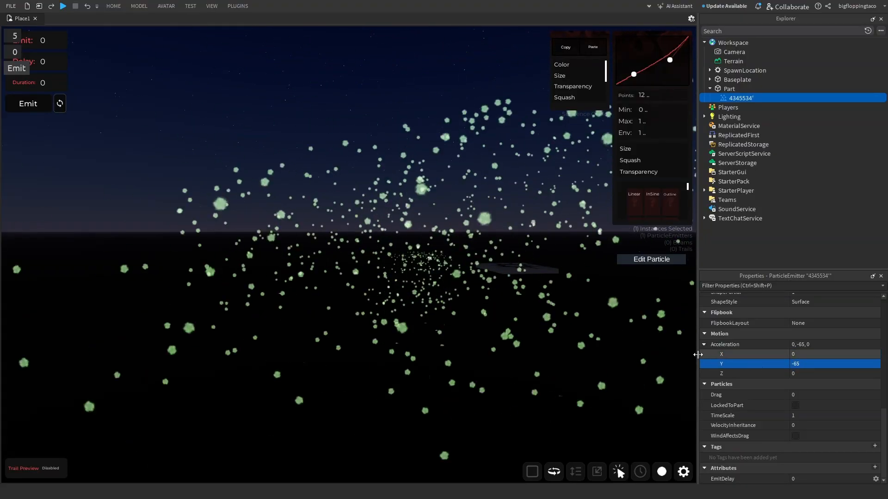
{"action": "right_click_drag", "start_coordinate": [617, 344], "coordinate": [618, 344]}
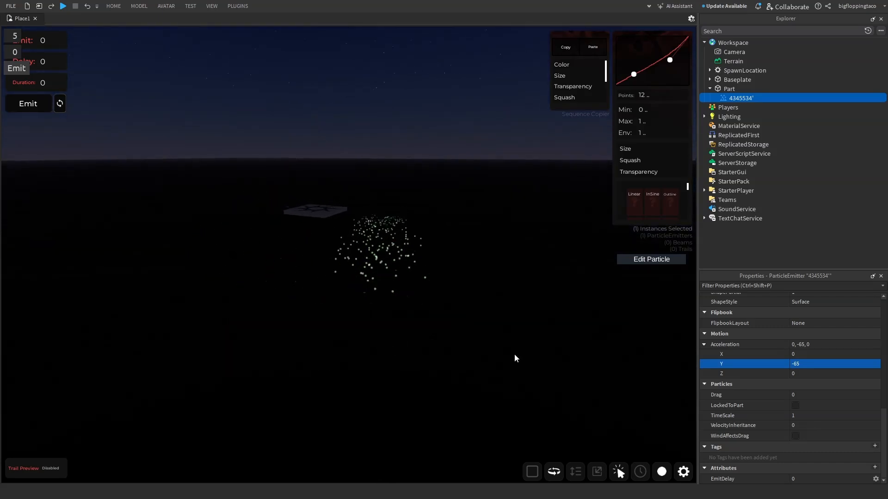
{"action": "left_click", "coordinate": [807, 375]}
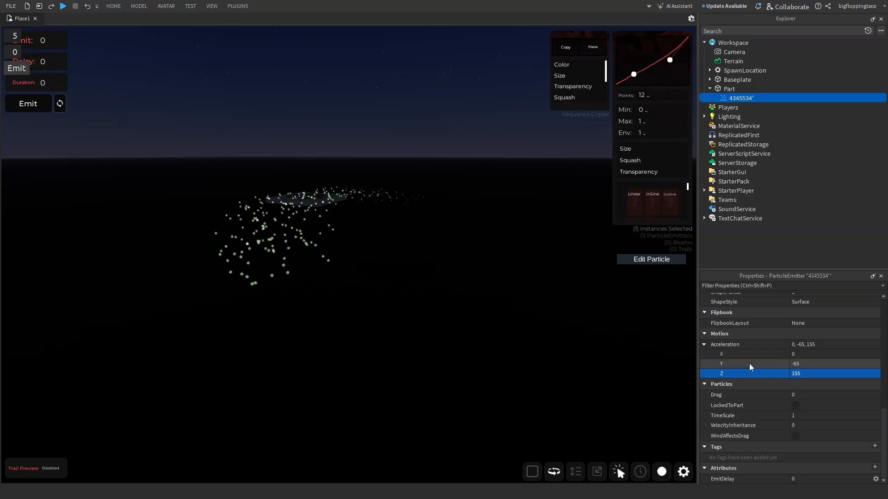
{"action": "right_click_drag", "start_coordinate": [576, 321], "coordinate": [577, 321]}
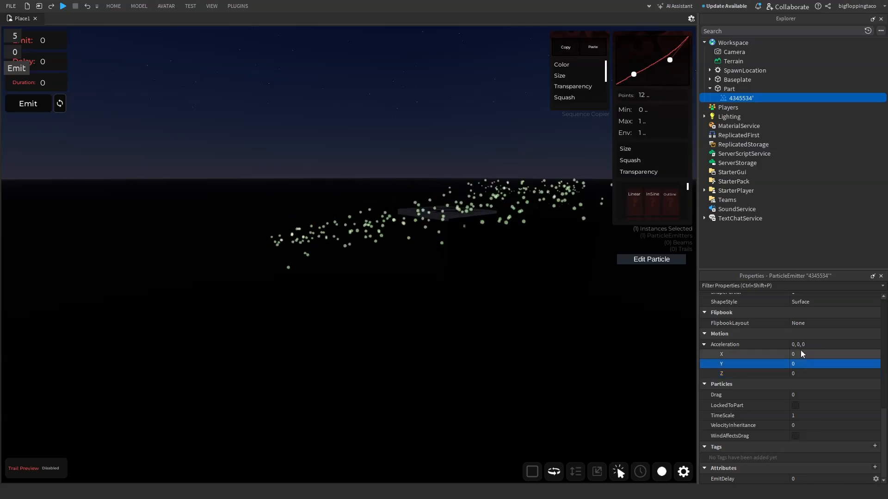
Open the emitter's Speed value for editing and view the particles
{"action": "scroll", "coordinate": [804, 345], "scroll_direction": "up", "scroll_amount": 5}
{"action": "left_click", "coordinate": [811, 348]}
{"action": "right_click_drag", "start_coordinate": [606, 315], "coordinate": [606, 316]}
Try a Drag of 4 on the emitter, change it to -4, and view the rising particles
{"action": "scroll", "coordinate": [773, 413], "scroll_direction": "down", "scroll_amount": 1}
{"action": "scroll", "coordinate": [772, 412], "scroll_direction": "down", "scroll_amount": 4}
{"action": "left_click", "coordinate": [806, 394]}
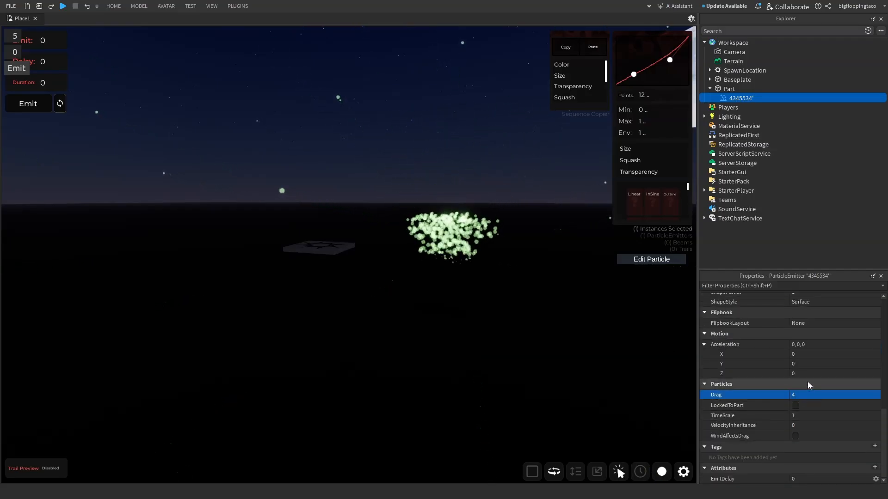
{"action": "type", "text": "-4"}
{"action": "key", "text": "Return"}
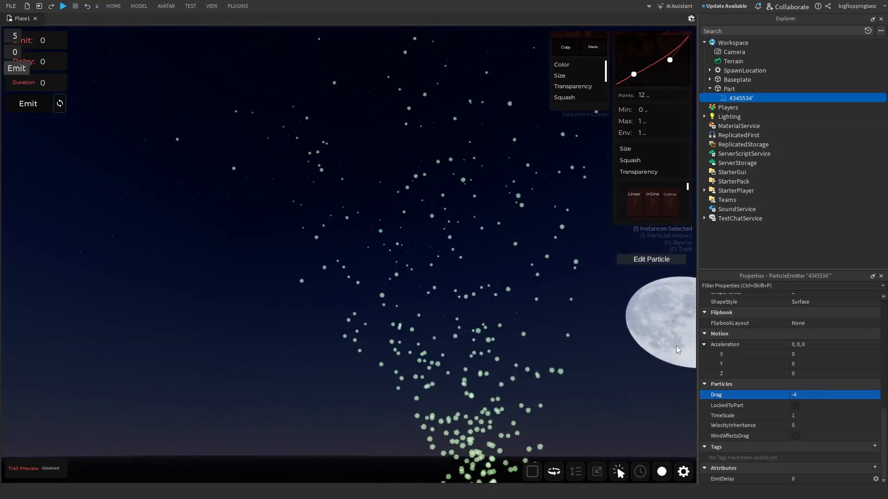
{"action": "right_click_drag", "start_coordinate": [676, 346], "coordinate": [679, 354]}
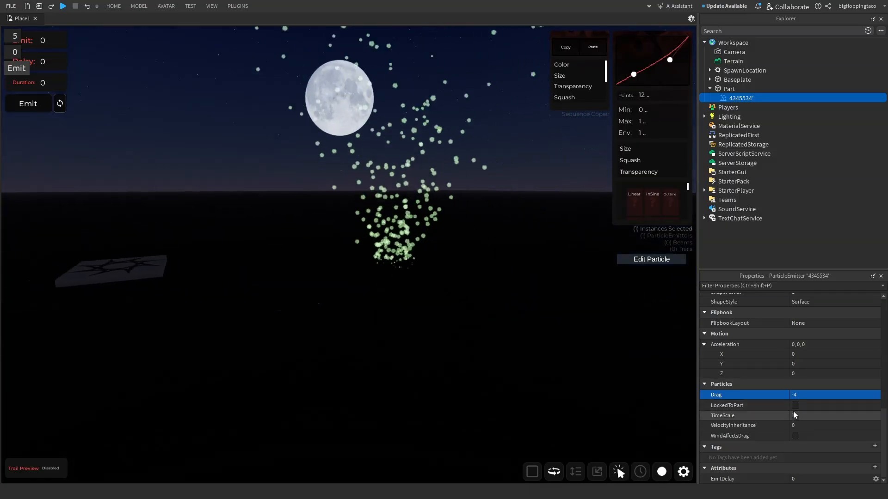
Move the part around the scene several times with LockedToPart off, watching how its particles follow
{"action": "right_click_drag", "start_coordinate": [601, 362], "coordinate": [601, 361]}
{"action": "left_click_drag", "start_coordinate": [401, 340], "coordinate": [463, 365]}
{"action": "left_click_drag", "start_coordinate": [389, 337], "coordinate": [362, 378]}
{"action": "left_click_drag", "start_coordinate": [435, 348], "coordinate": [597, 333]}
{"action": "left_click", "coordinate": [741, 89]}
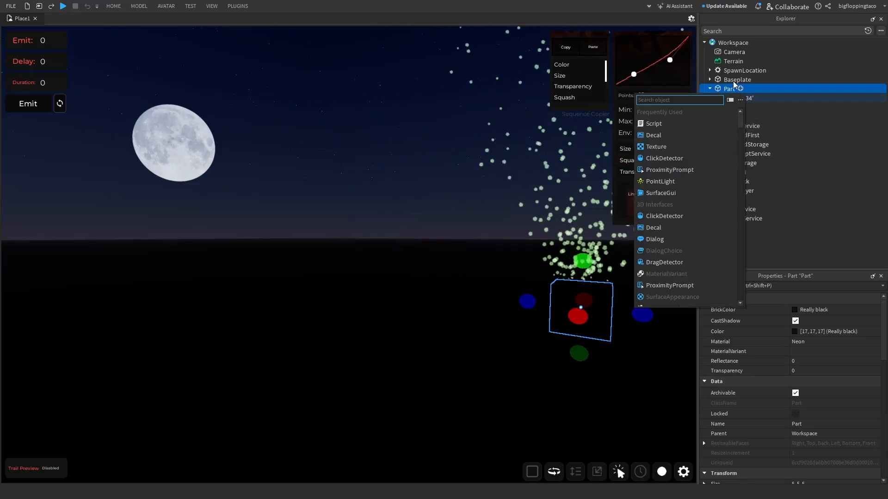
{"action": "left_click", "coordinate": [735, 81]}
{"action": "left_click_drag", "start_coordinate": [589, 302], "coordinate": [449, 351]}
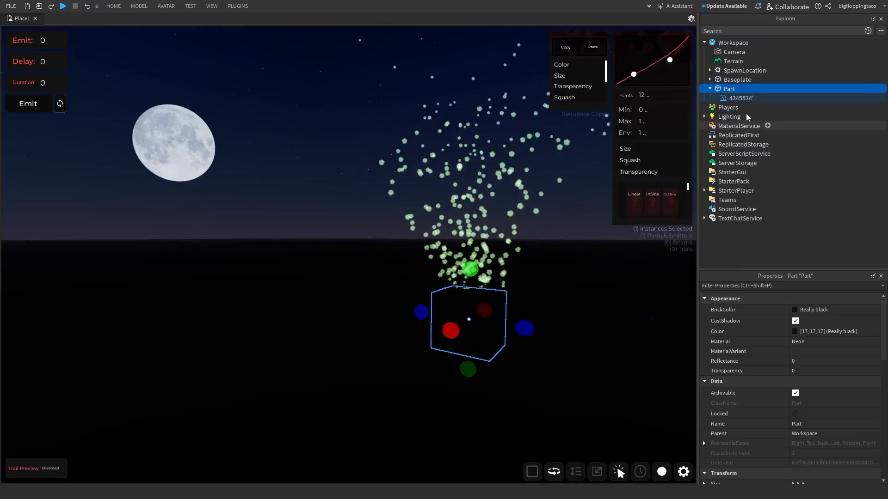
Enable LockedToPart on the emitter and move the part to compare how its particles follow
{"action": "left_click", "coordinate": [742, 99]}
{"action": "scroll", "coordinate": [786, 412], "scroll_direction": "down", "scroll_amount": 5}
{"action": "left_click", "coordinate": [796, 406]}
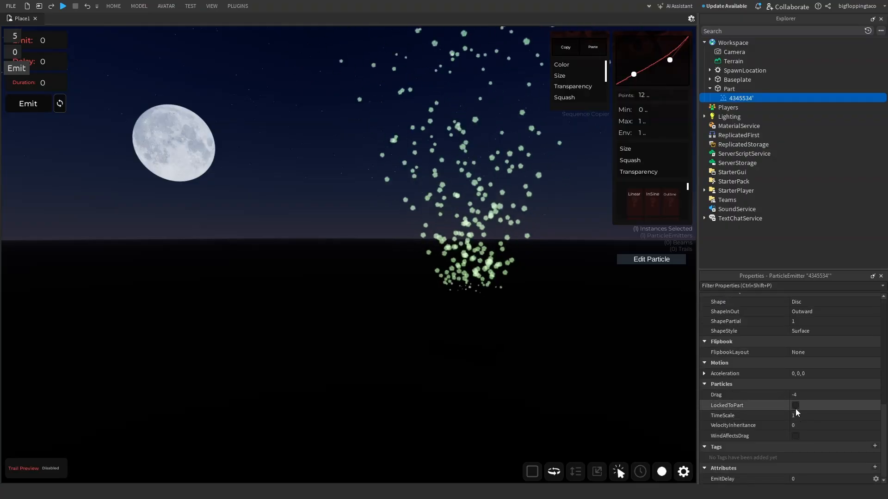
{"action": "right_click_drag", "start_coordinate": [569, 361], "coordinate": [568, 362]}
{"action": "left_click_drag", "start_coordinate": [448, 311], "coordinate": [455, 372]}
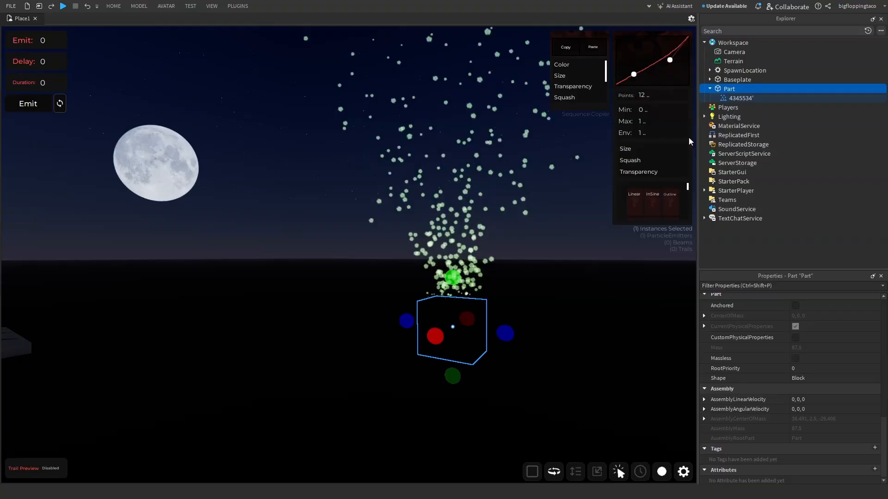
Lower the emitter's TimeScale to 0.05 and inspect the particles close up and from farther away
{"action": "left_click", "coordinate": [740, 98]}
{"action": "right_click_drag", "start_coordinate": [502, 332], "coordinate": [506, 331]}
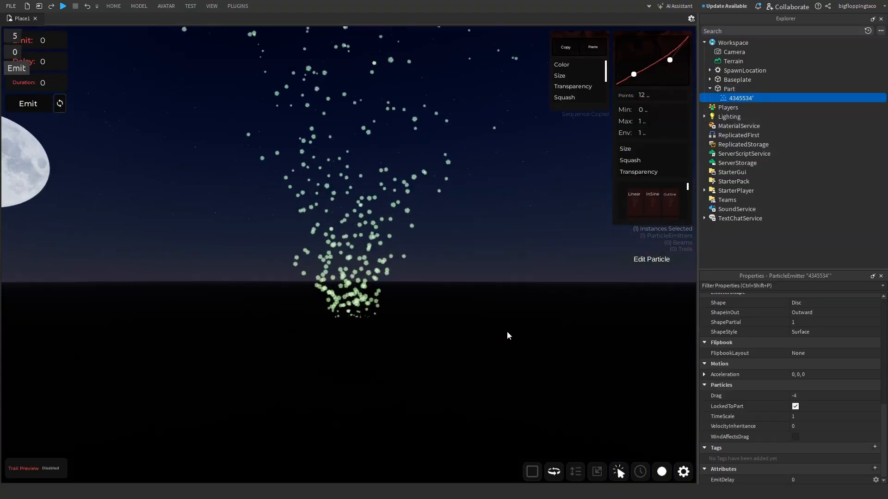
{"action": "left_click", "coordinate": [801, 417]}
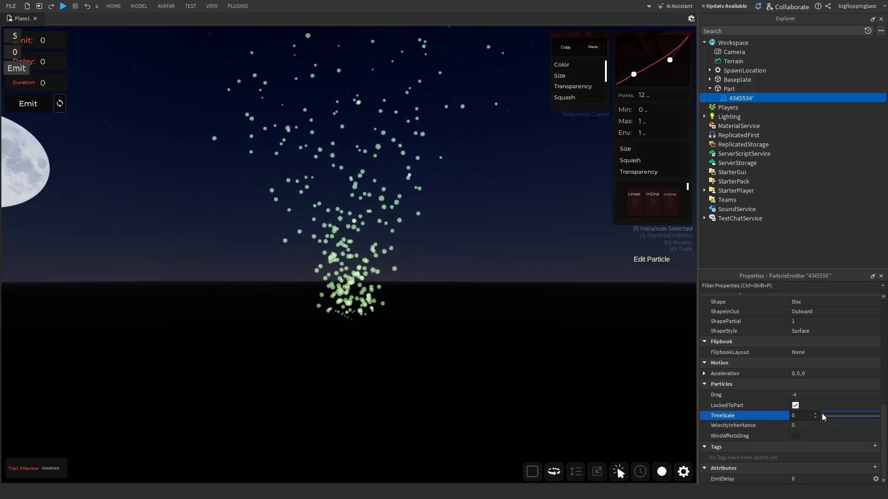
{"action": "right_click_drag", "start_coordinate": [475, 346], "coordinate": [470, 343]}
{"action": "scroll", "coordinate": [476, 345], "scroll_direction": "up", "scroll_amount": 5}
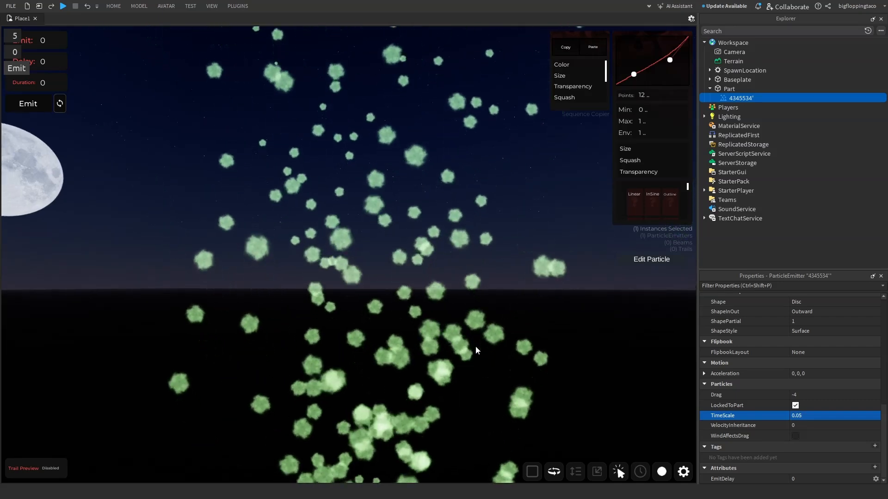
{"action": "scroll", "coordinate": [475, 346], "scroll_direction": "down", "scroll_amount": 8}
{"action": "mouse_move", "coordinate": [475, 346]}
{"action": "right_mouse_down"}
{"action": "mouse_move", "coordinate": [476, 324]}
{"action": "mouse_move", "coordinate": [475, 345]}
{"action": "right_mouse_up"}
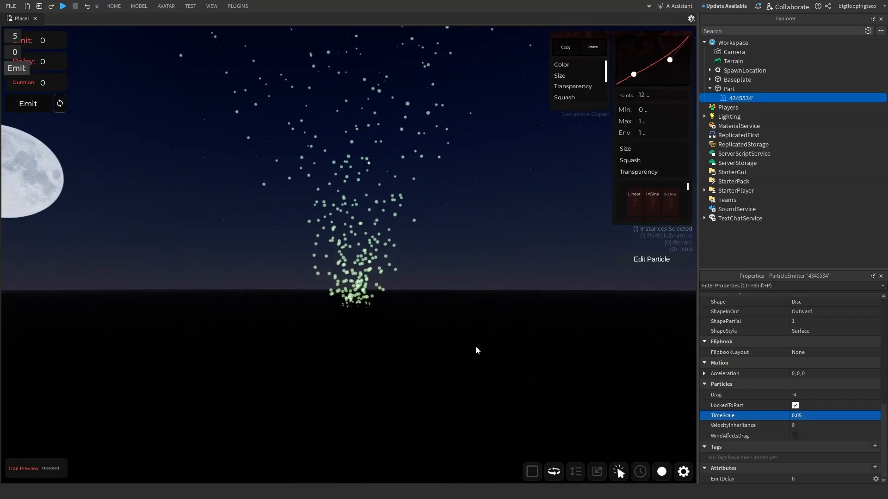
{"action": "scroll", "coordinate": [475, 346], "scroll_direction": "up", "scroll_amount": 5}
{"action": "scroll", "coordinate": [475, 345], "scroll_direction": "down", "scroll_amount": 2}
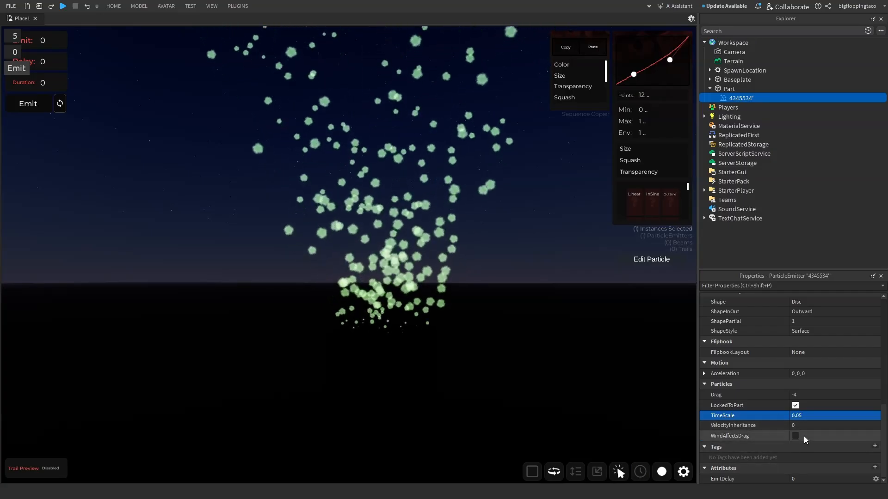
Enable WindAffectsDrag and turn off LockedToPart on the emitter
{"action": "left_click", "coordinate": [795, 437]}
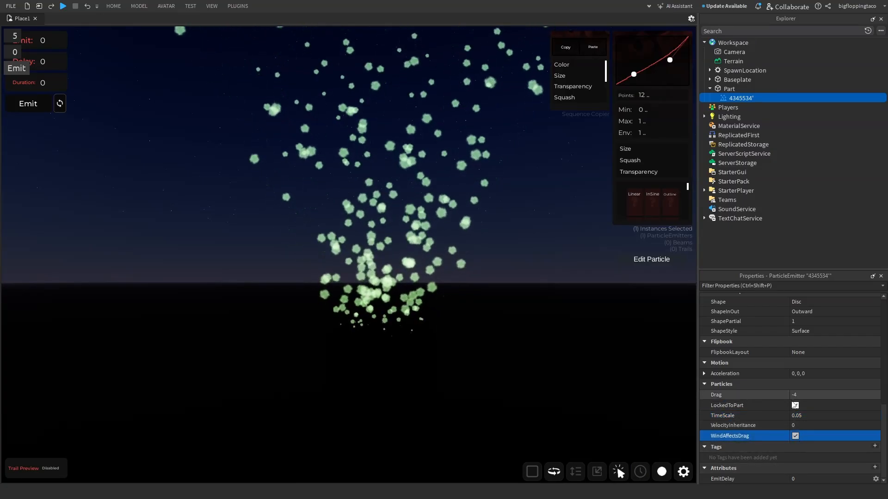
{"action": "left_click", "coordinate": [795, 405]}
{"action": "right_click_drag", "start_coordinate": [510, 372], "coordinate": [509, 372]}
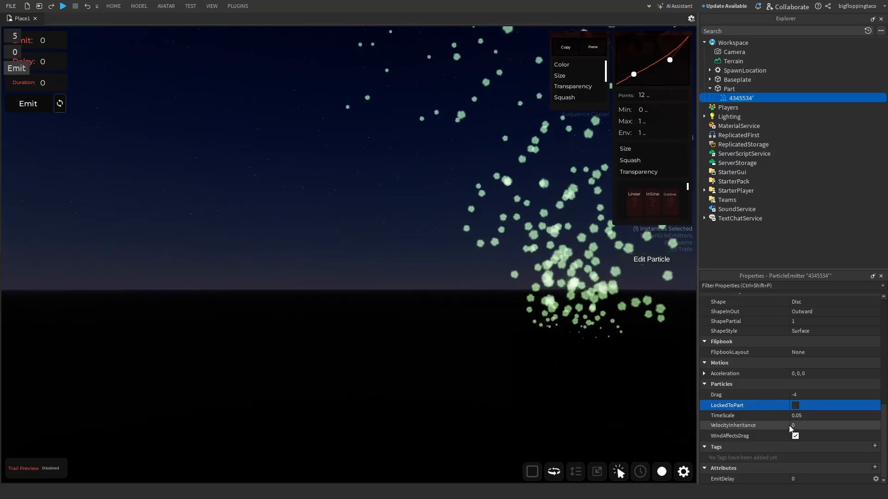
Set the emitter's TimeScale to 1 and its Drag to 5
{"action": "left_click", "coordinate": [809, 415]}
{"action": "type", "text": "1"}
{"action": "key", "text": "s"}
{"action": "right_click_drag", "start_coordinate": [527, 359], "coordinate": [528, 360]}
{"action": "left_click", "coordinate": [814, 394]}
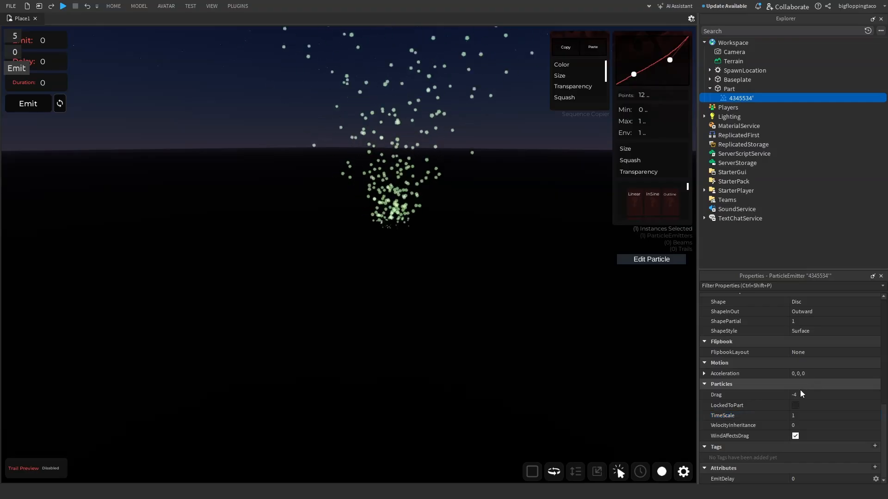
{"action": "type", "text": "5"}
{"action": "key", "text": "Return"}
{"action": "right_click_drag", "start_coordinate": [565, 308], "coordinate": [565, 308]}
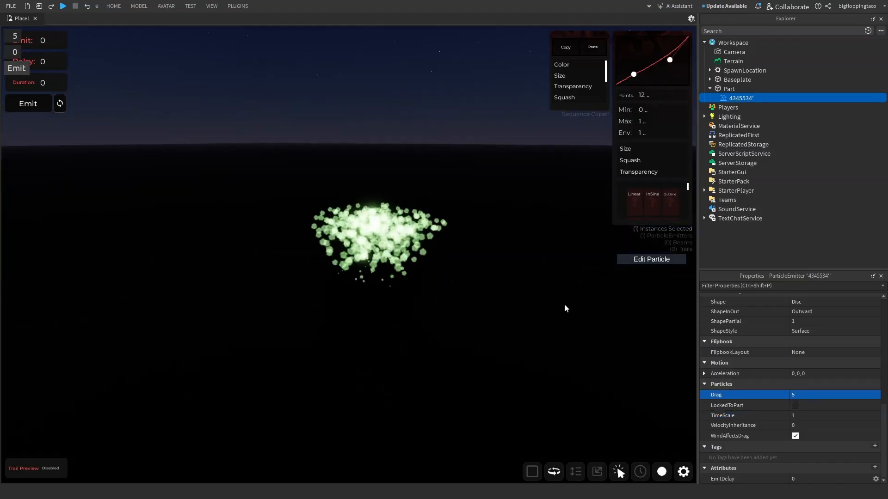
Change the scene's Lighting from night to daylight to brighten the surroundings of the emitter part
{"action": "left_click_drag", "start_coordinate": [348, 334], "coordinate": [442, 389]}
{"action": "right_click_drag", "start_coordinate": [462, 387], "coordinate": [462, 386]}
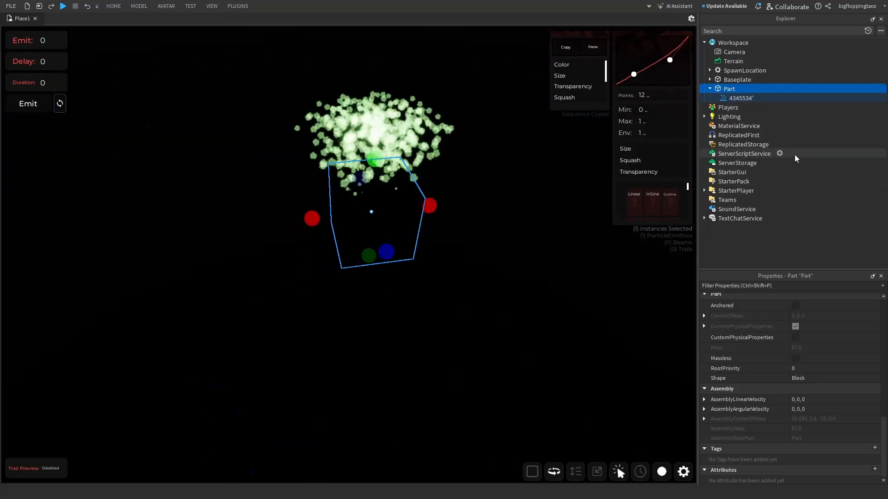
{"action": "left_click", "coordinate": [730, 117]}
{"action": "left_click", "coordinate": [573, 285]}
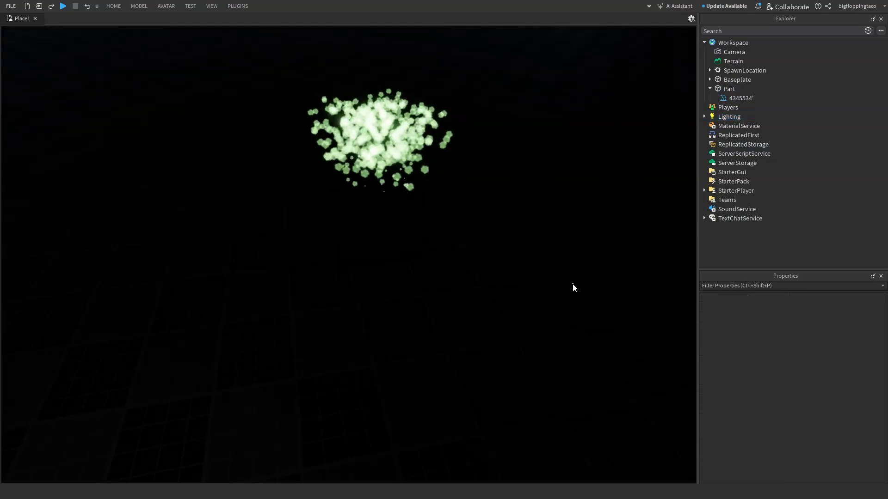
Apply a herringbone brick-patterned material to both the Part and the Baseplate, and inspect them from a closer angle
{"action": "left_click", "coordinate": [726, 89]}
{"action": "left_click", "coordinate": [730, 82], "text": "ctrl"}
{"action": "left_click", "coordinate": [820, 343]}
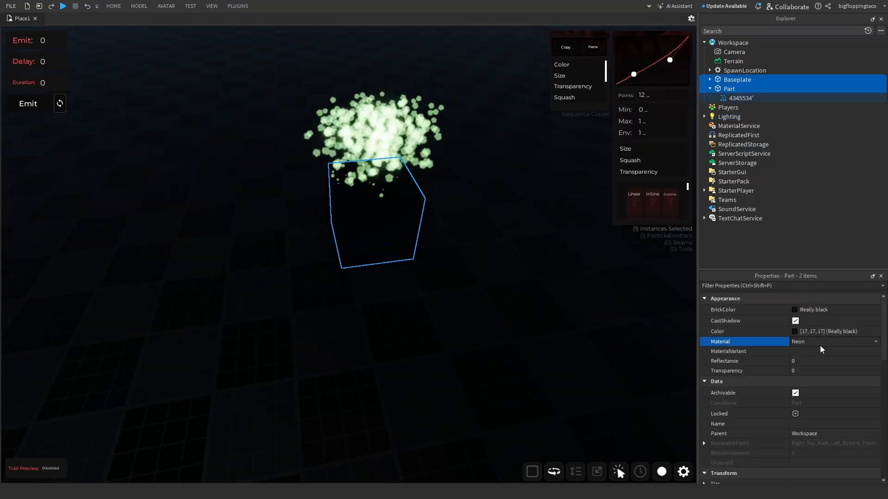
{"action": "scroll", "coordinate": [819, 344], "scroll_direction": "down", "scroll_amount": 1}
{"action": "left_click", "coordinate": [597, 339]}
{"action": "mouse_move", "coordinate": [594, 338]}
{"action": "right_mouse_down"}
{"action": "mouse_move", "coordinate": [608, 365]}
{"action": "mouse_move", "coordinate": [599, 351]}
{"action": "right_mouse_up"}
{"action": "key", "text": "w"}
{"action": "key", "text": "s"}
{"action": "key", "text": "w"}
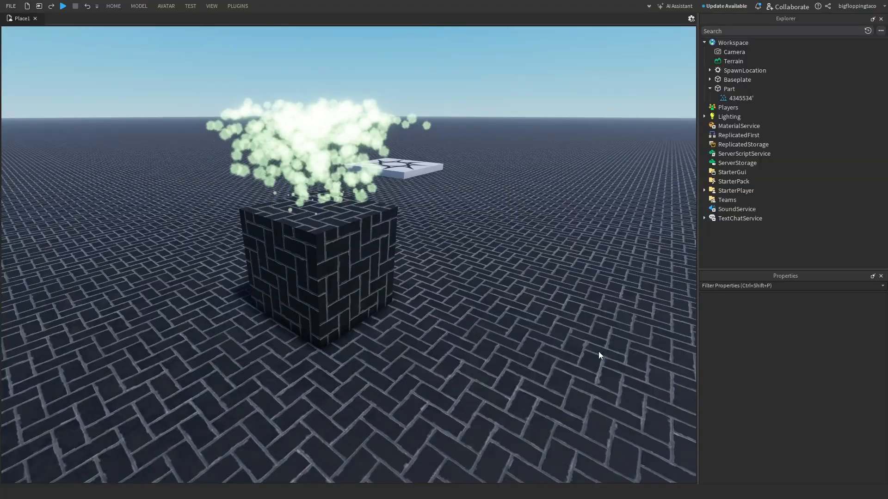